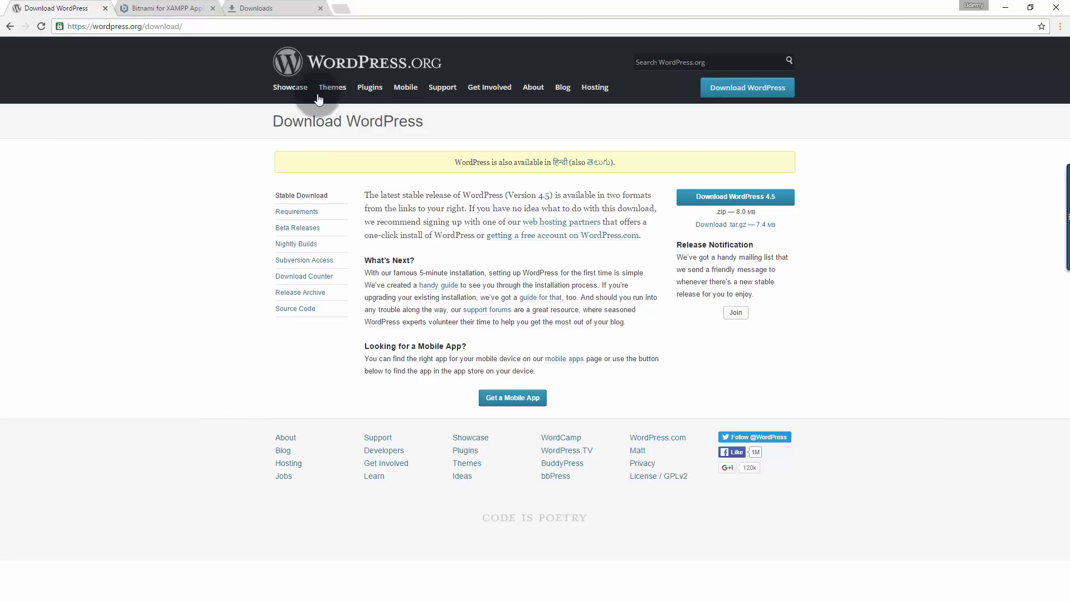
- Go to the Bitnami for XAMPP add-ons page and find the WordPress Module 4.5-1 entry
click(166, 10)
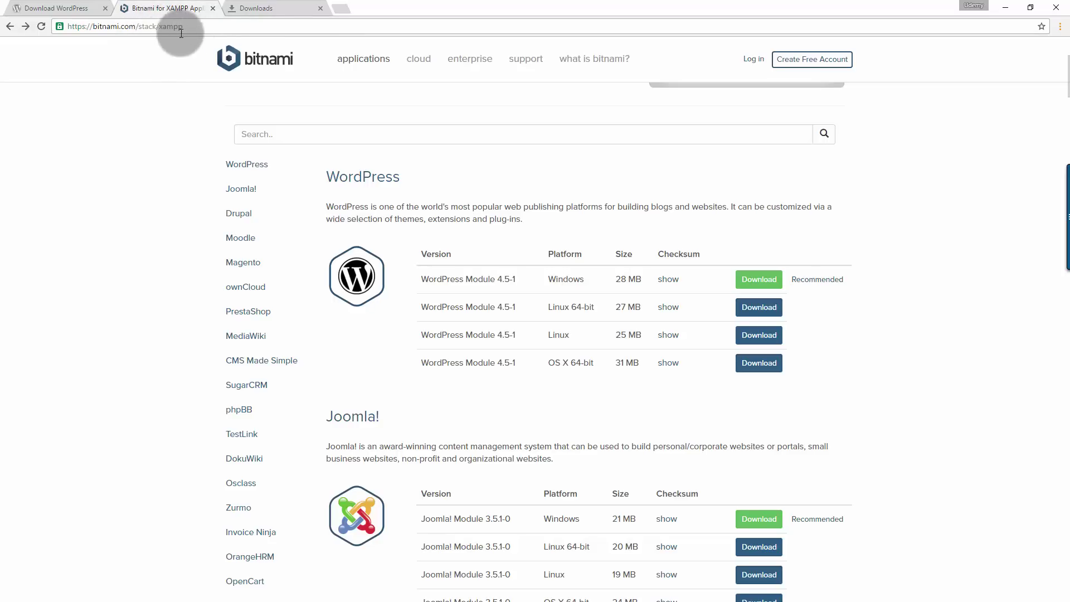
ctrl+scroll(743, 254, up, 4)
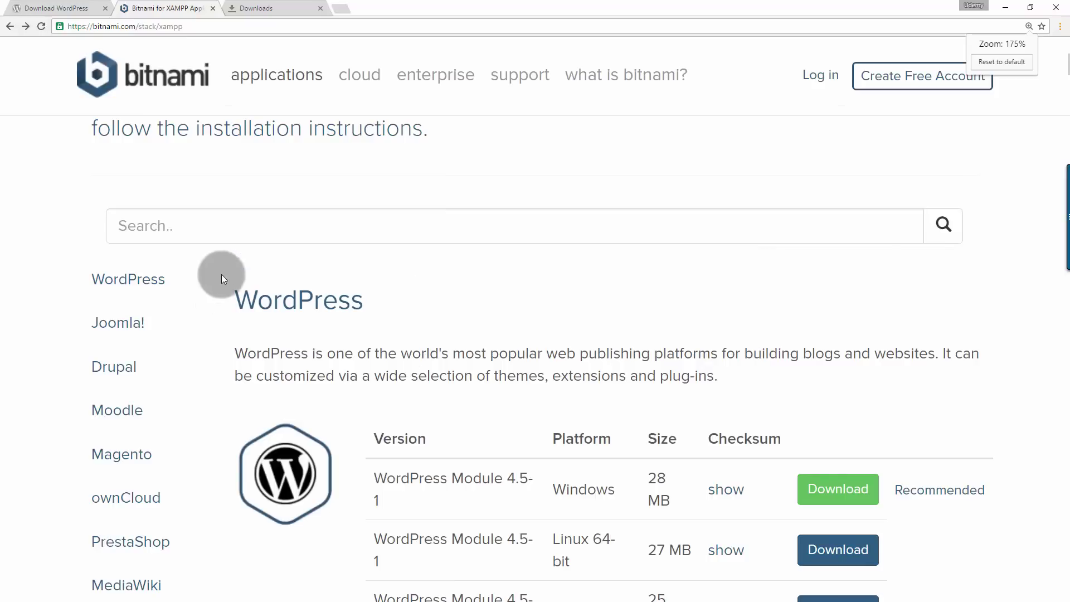
scroll(757, 319, down, 3)
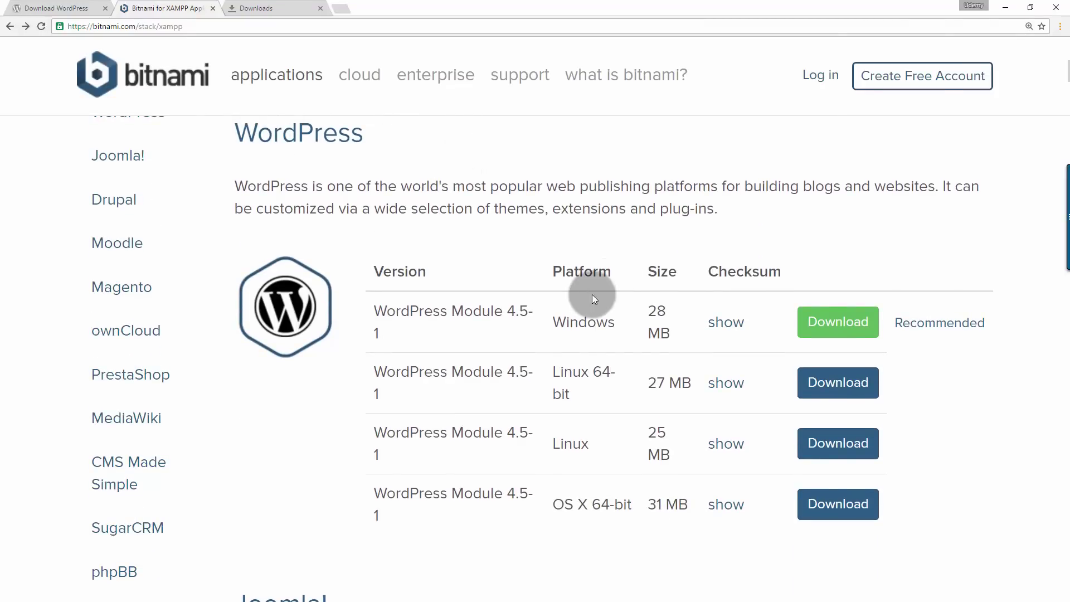
ctrl+scroll(592, 294, down, 1)
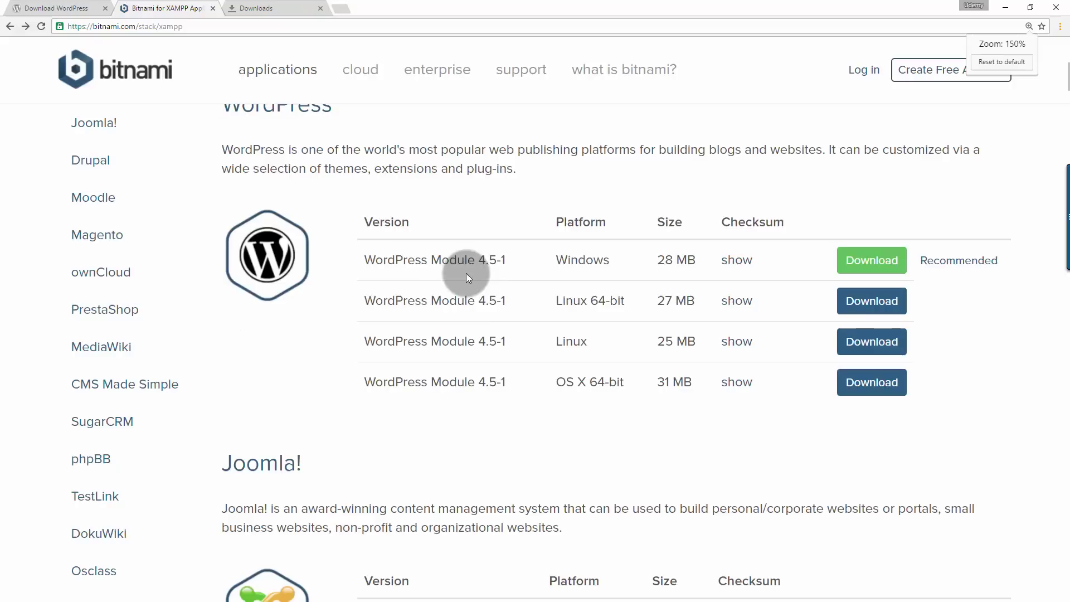
scroll(656, 275, up, 2)
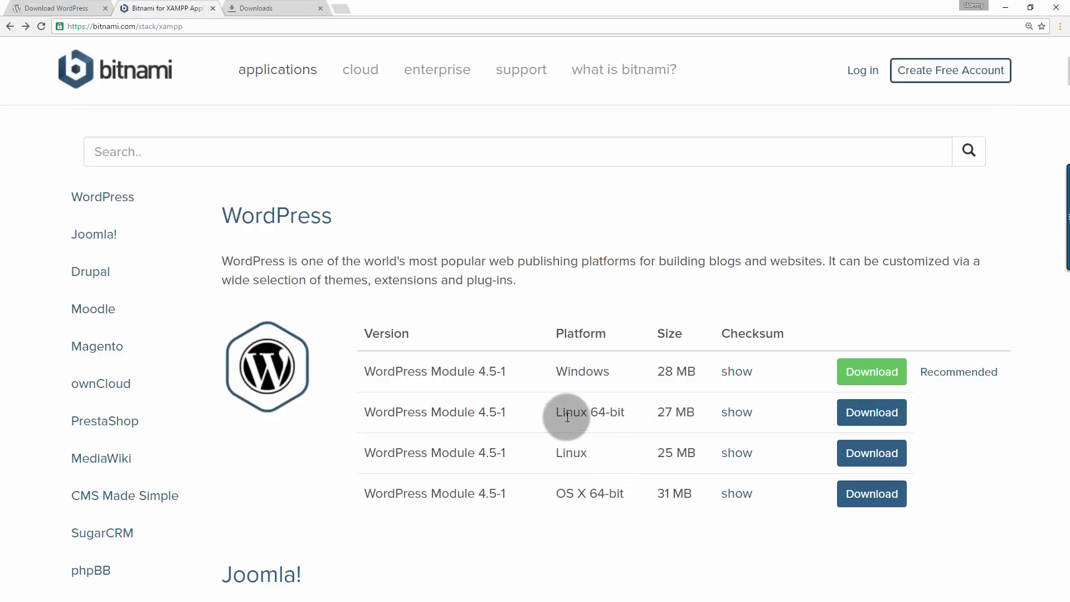
- Download the Windows WordPress Module 4.5-1 installer without signing in, then show it in Downloads
click(866, 374)
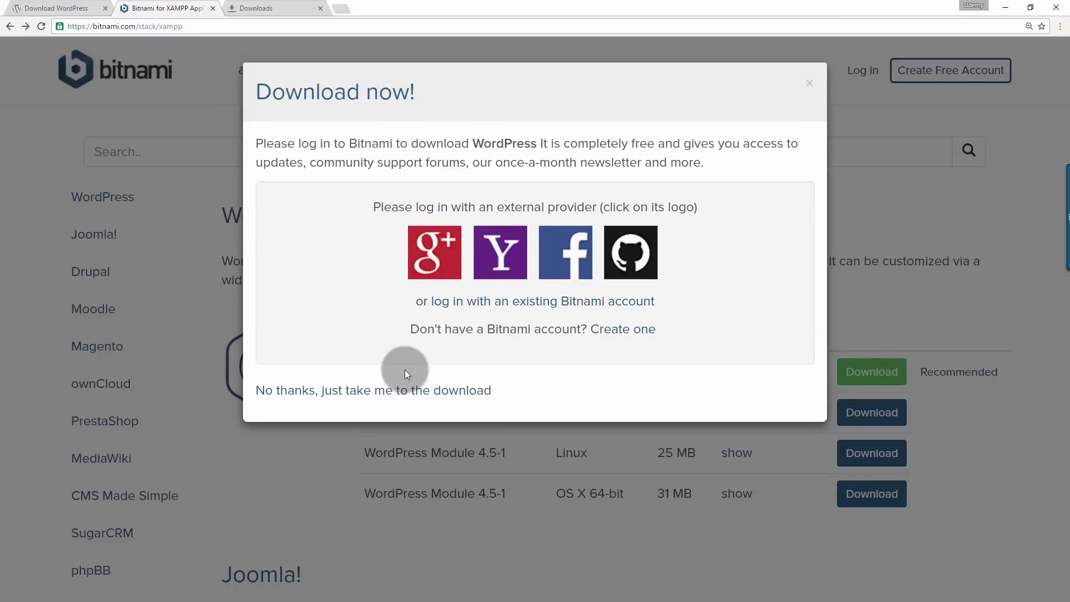
click(405, 399)
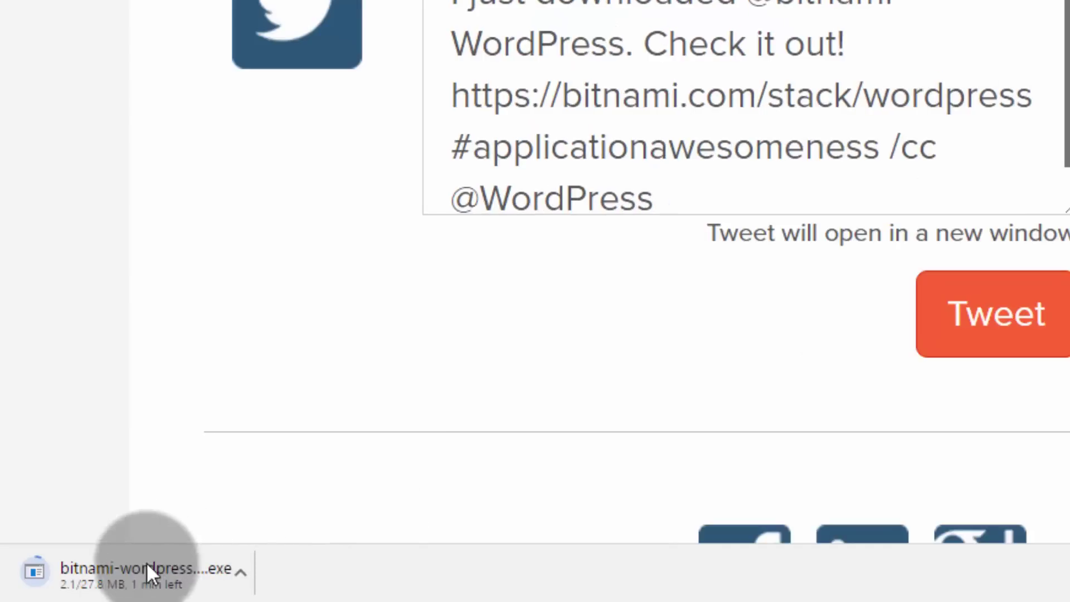
click(241, 570)
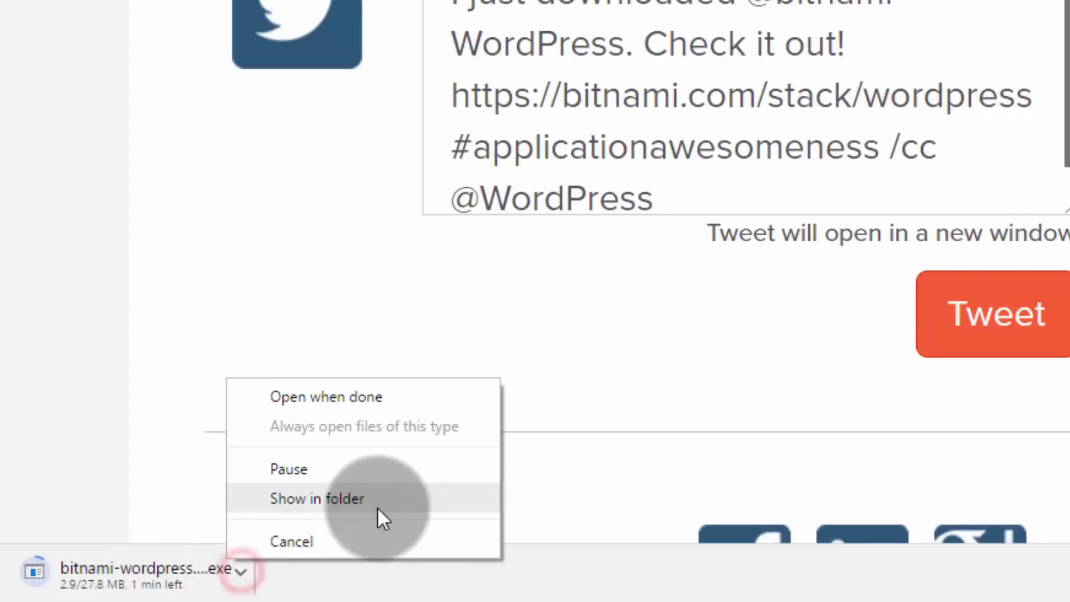
click(356, 471)
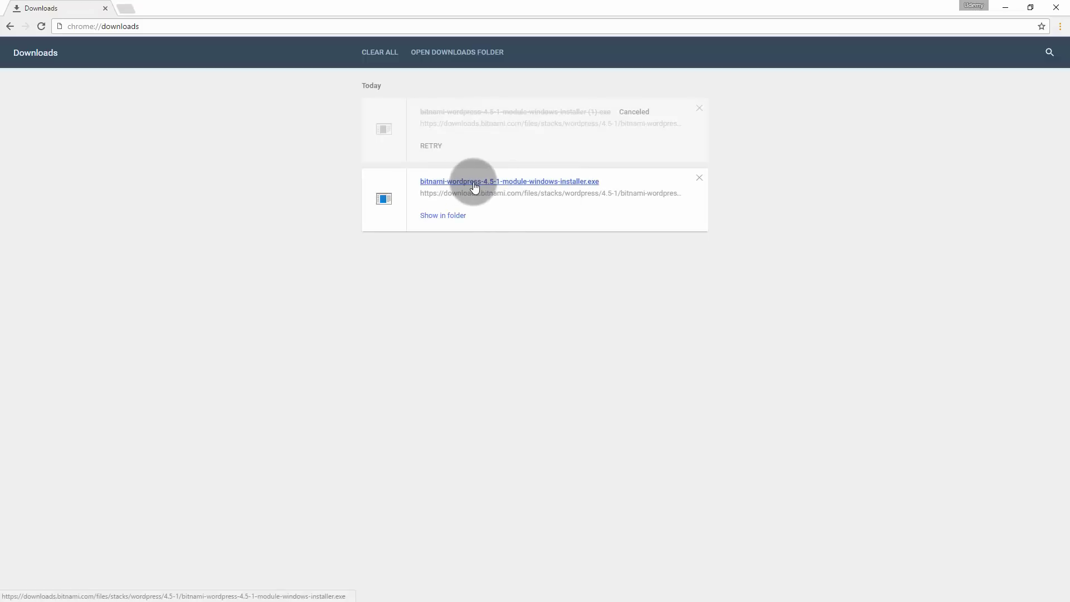
- Run the WordPress module installer in English, keeping D:\xampp as the installation folder
click(474, 187)
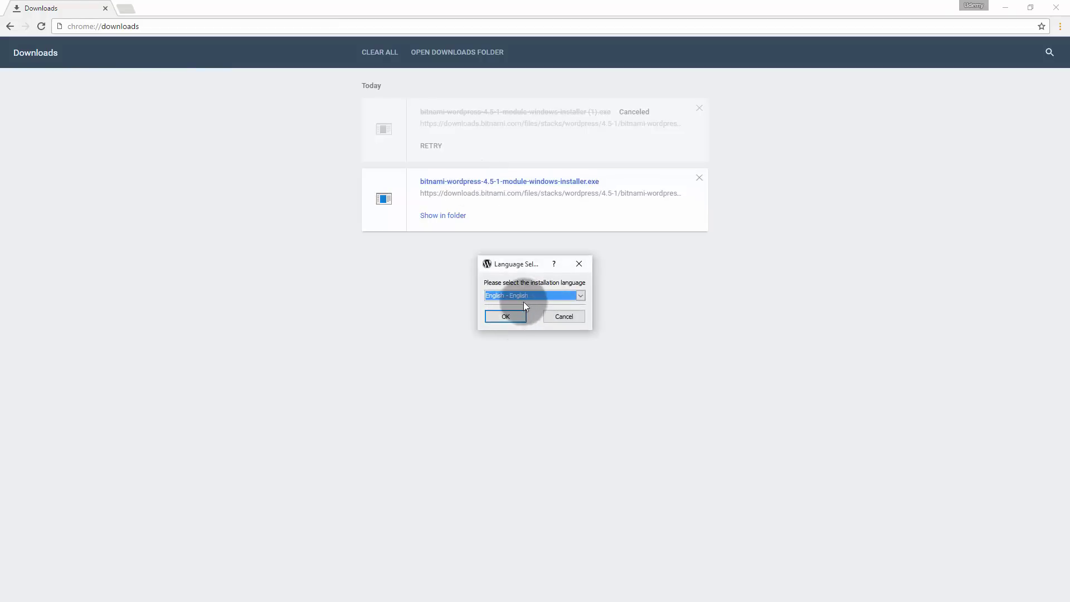
click(521, 296)
click(520, 295)
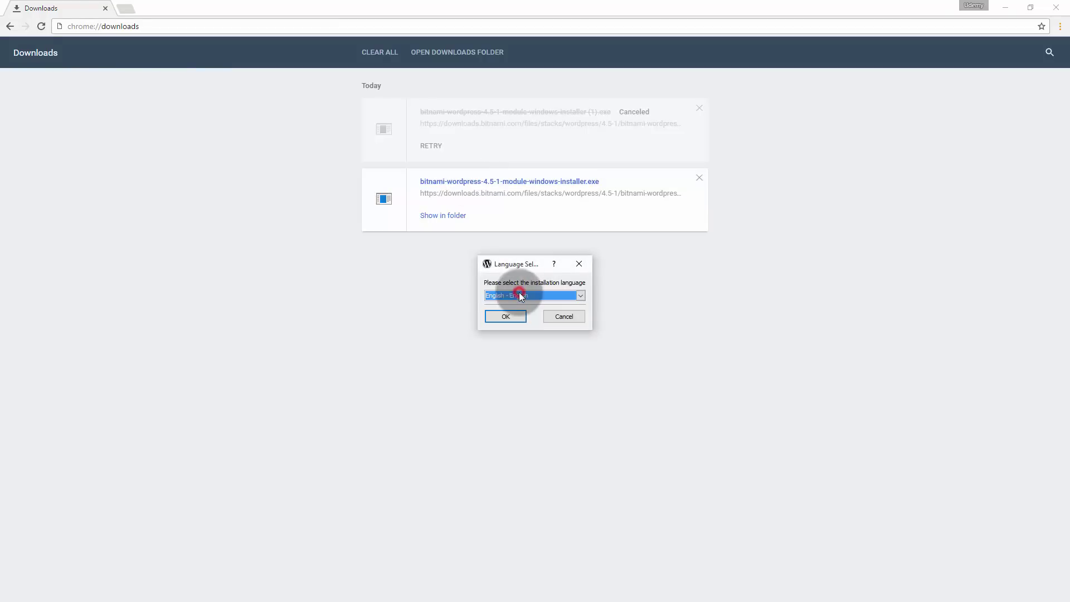
click(506, 316)
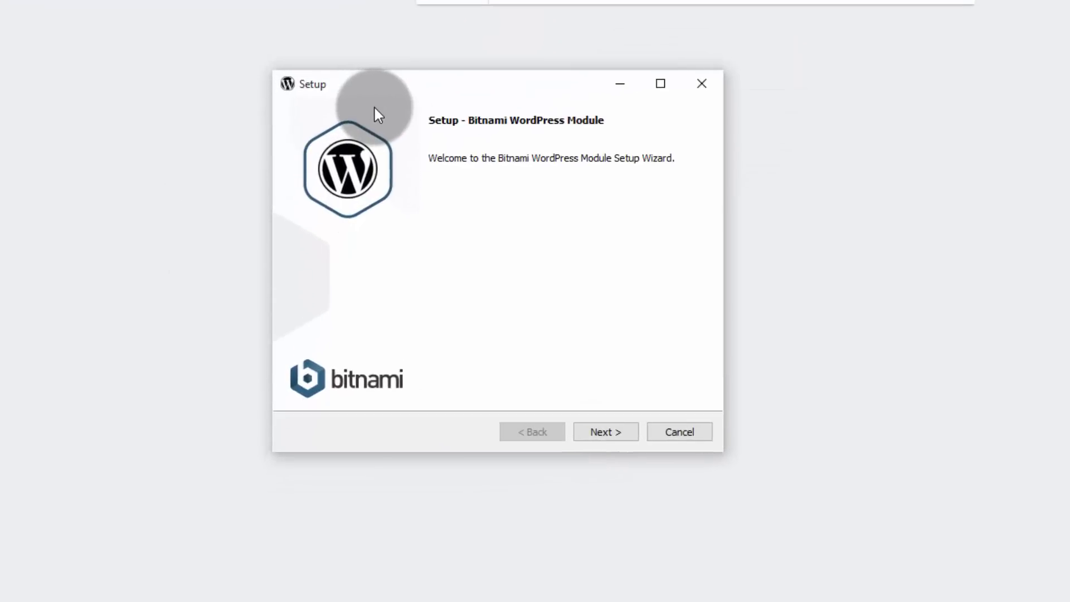
click(611, 432)
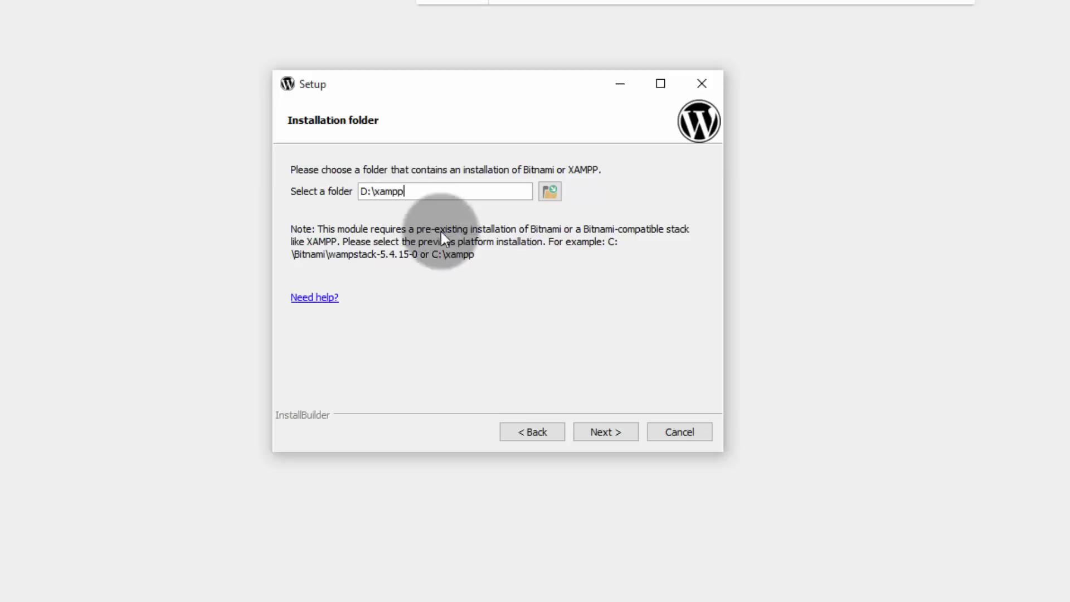
click(616, 432)
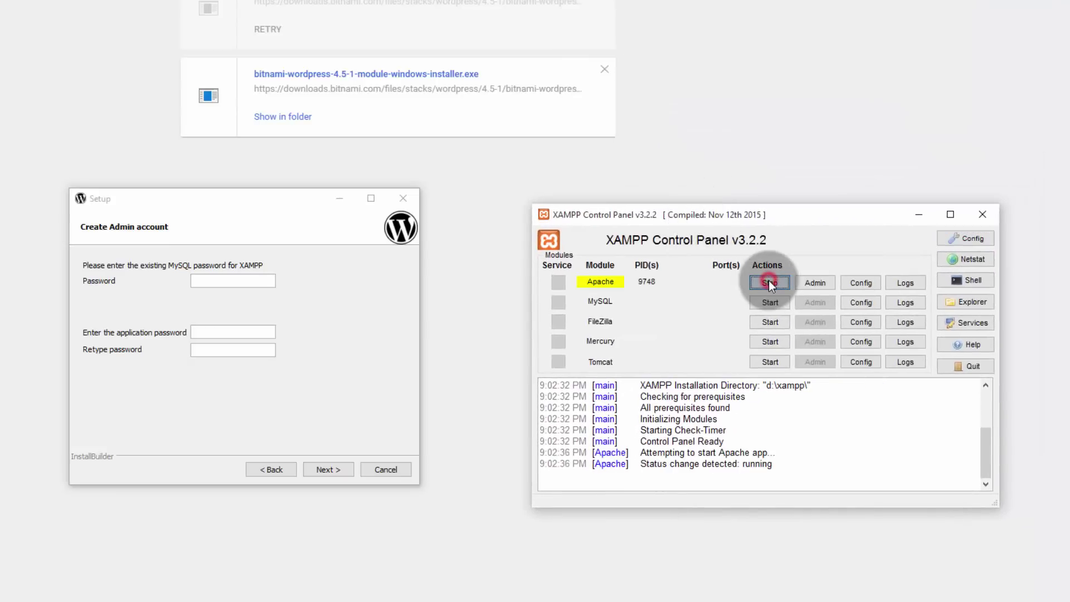
- Start MySQL in XAMPP, then enter and confirm the WordPress application password
click(773, 304)
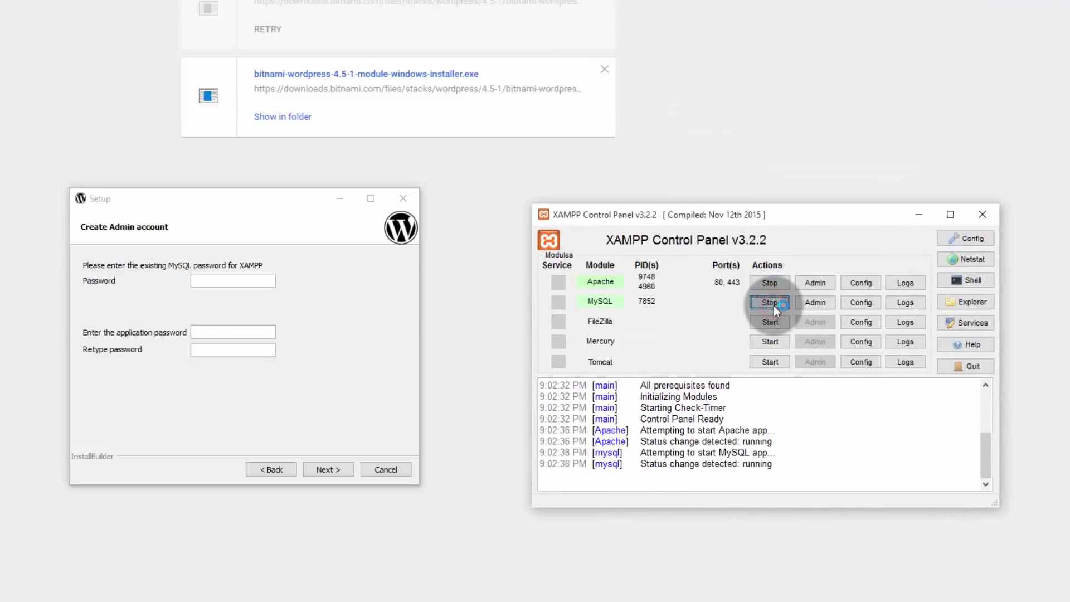
click(225, 332)
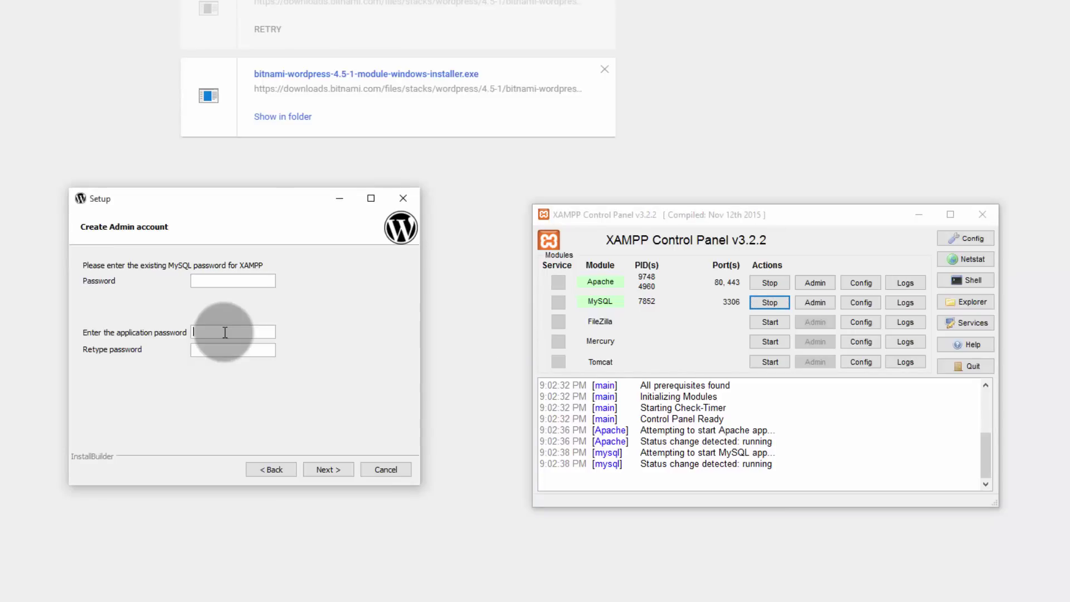
text(123456)
key(Tab)
text(123456)
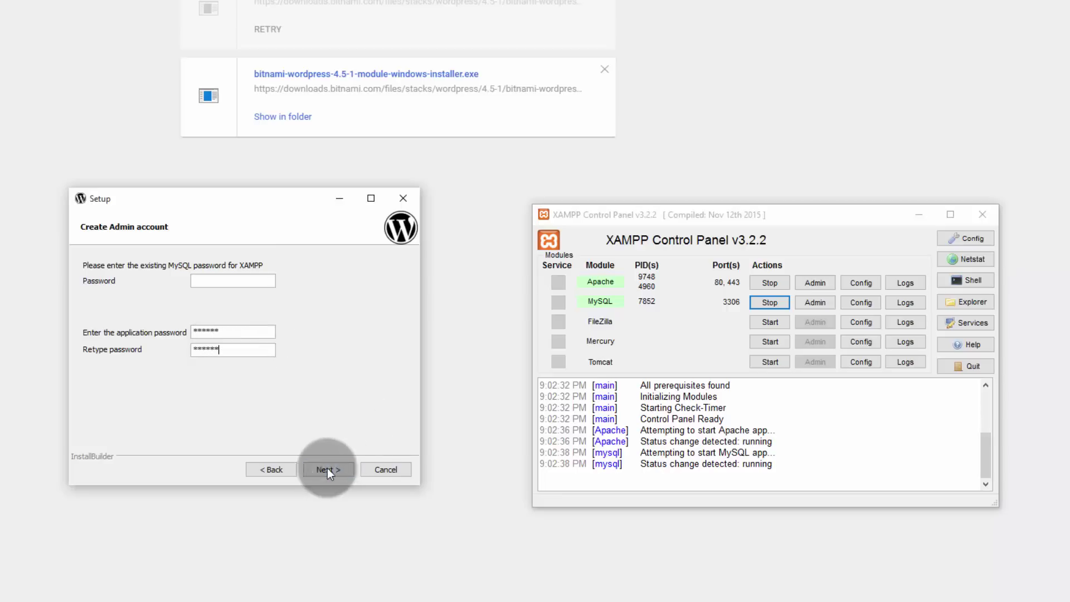
click(327, 468)
- Replace the default blog name with 'Restore demo'
drag(172, 281, 111, 279)
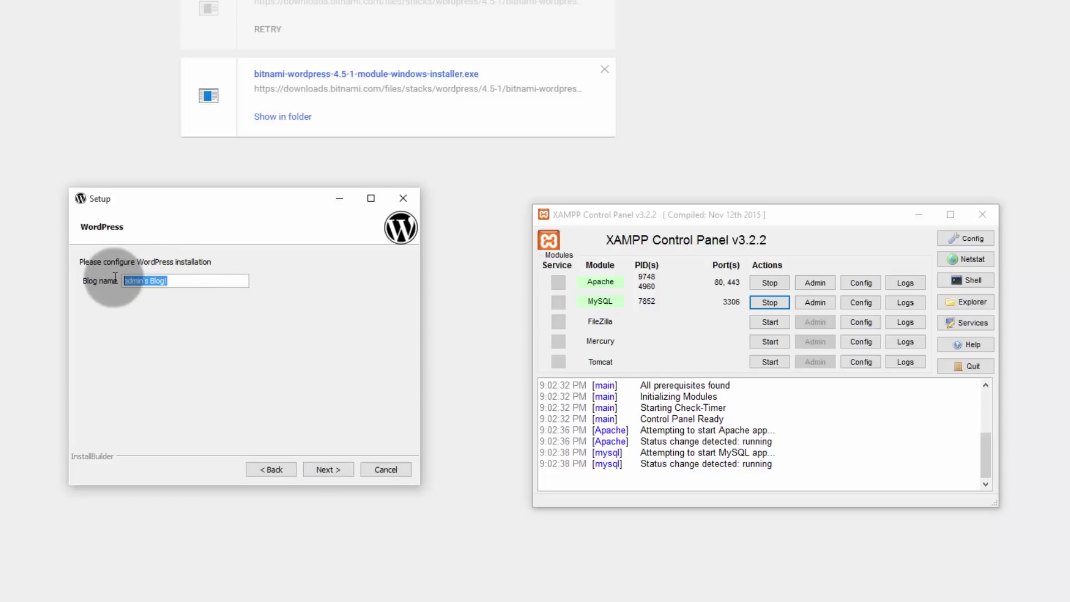
text(Restore demo)
click(329, 469)
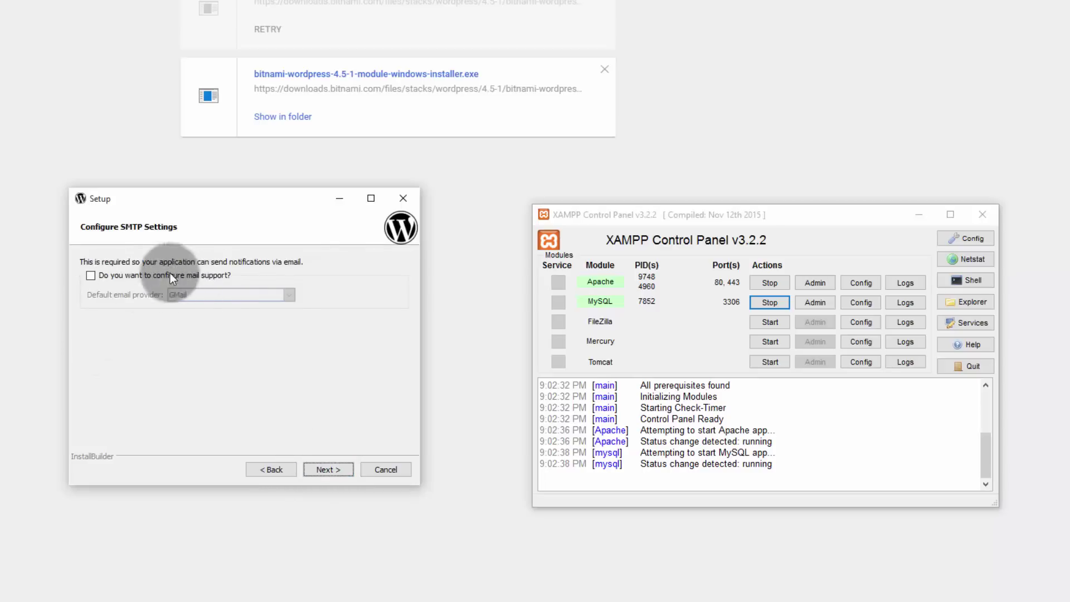
- Skip SMTP mail setup, opt out of Bitnami Cloud Hosting info, and run the installation
click(341, 468)
click(341, 467)
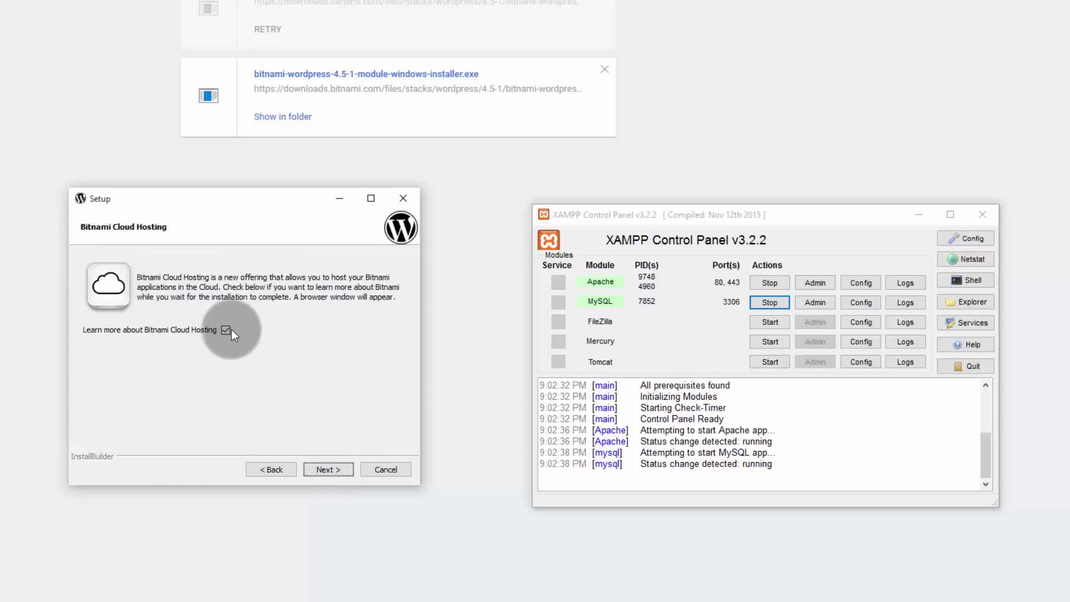
click(226, 330)
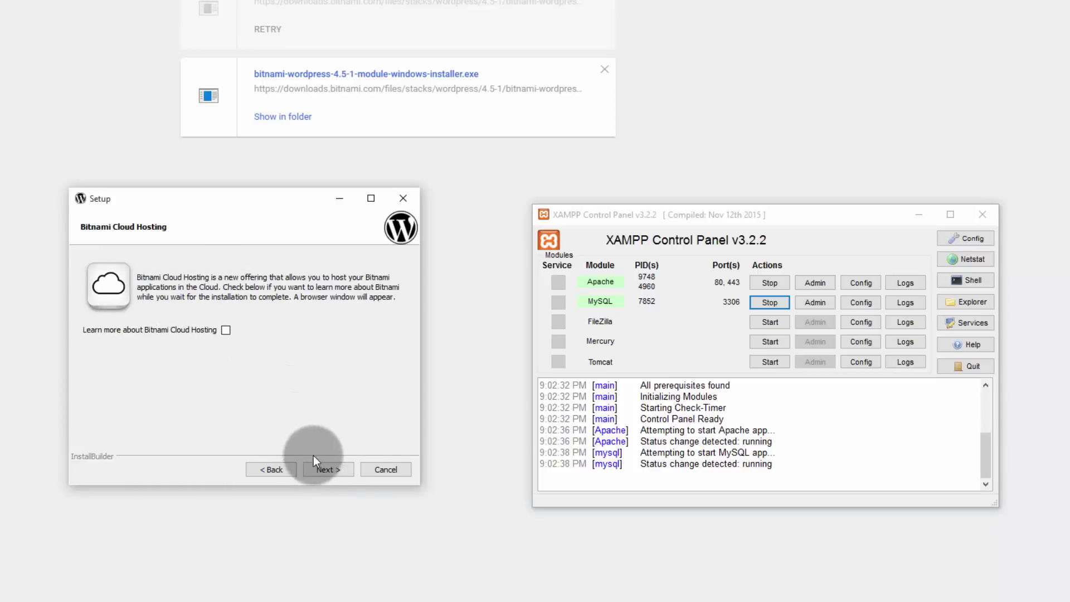
click(336, 471)
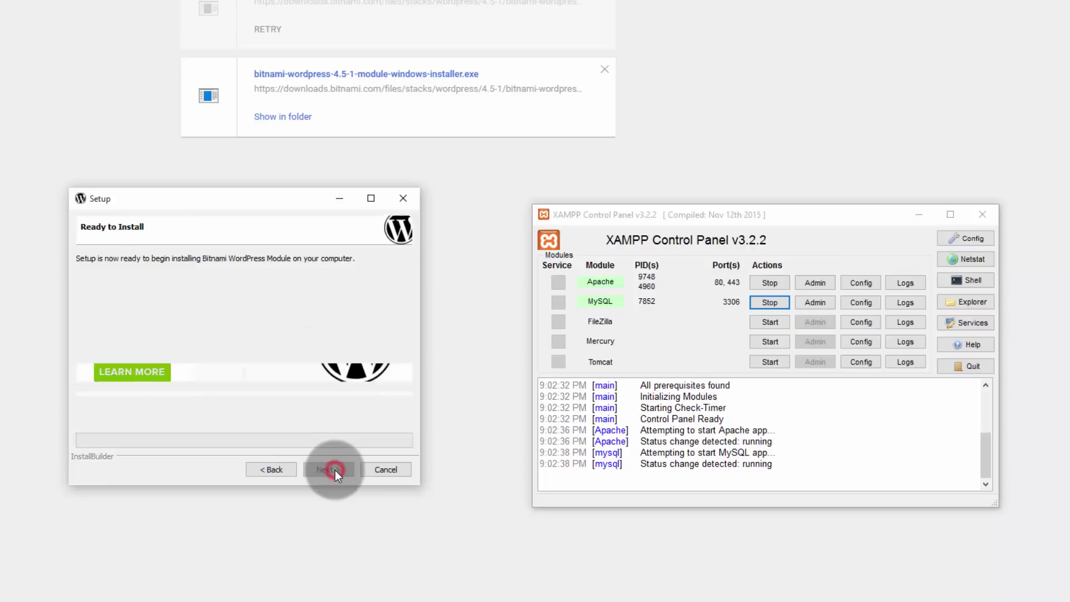
click(335, 470)
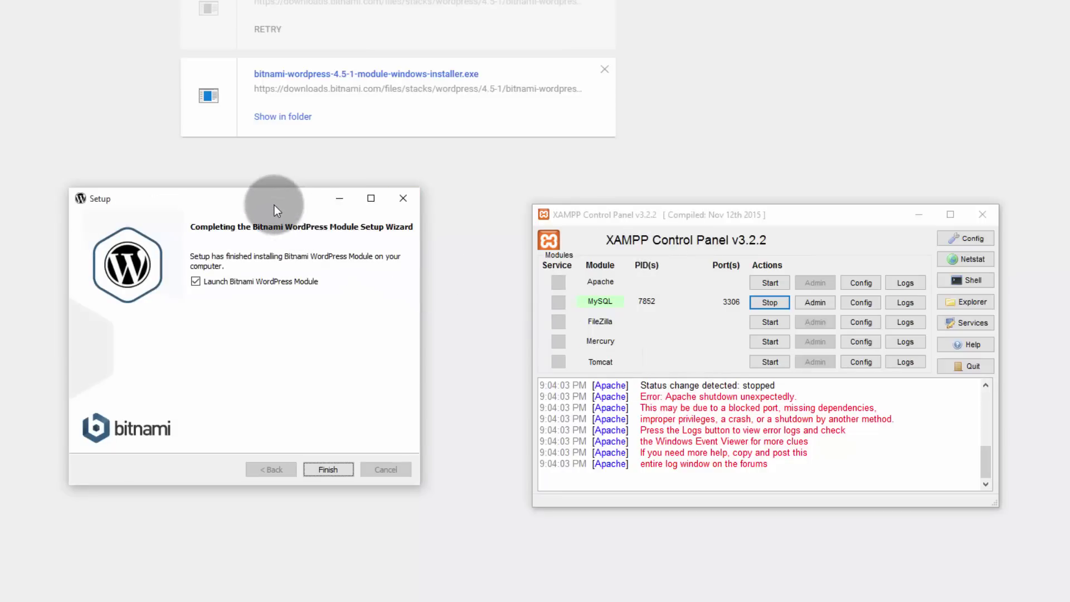
drag(272, 202, 181, 32)
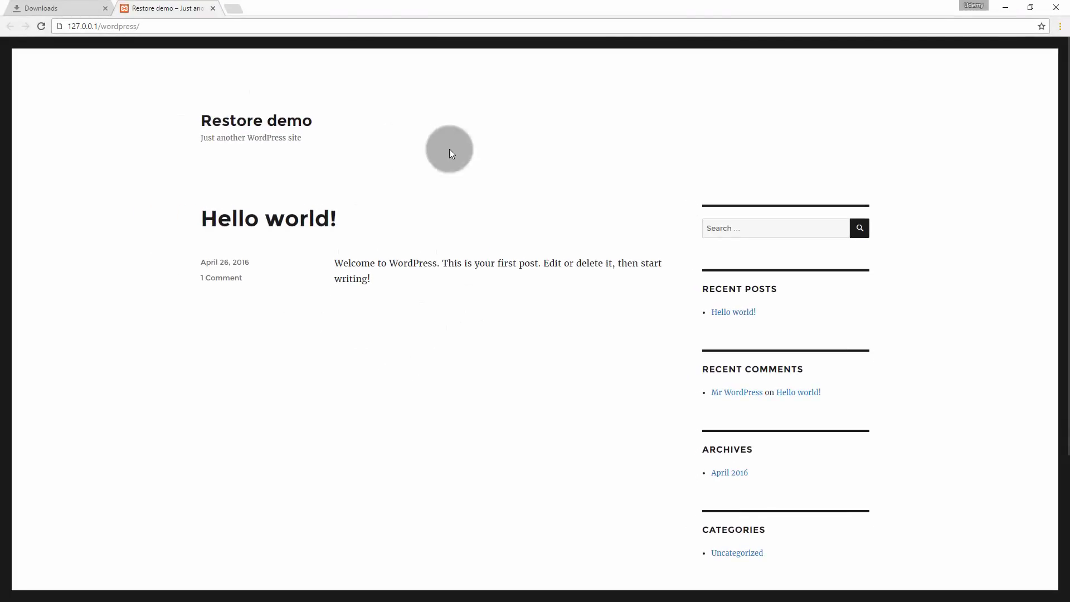
- Open 127.0.0.1/wordpress/wp-admin and log in as admin with Remember Me checked
scroll(436, 287, down, 3)
scroll(428, 329, up, 3)
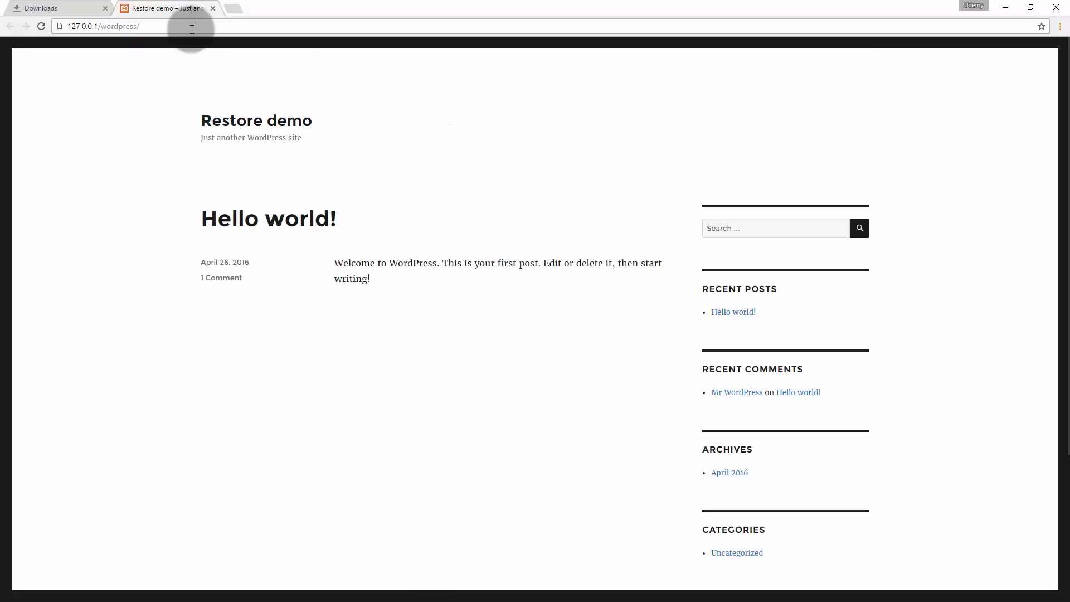
text(wp-admin)
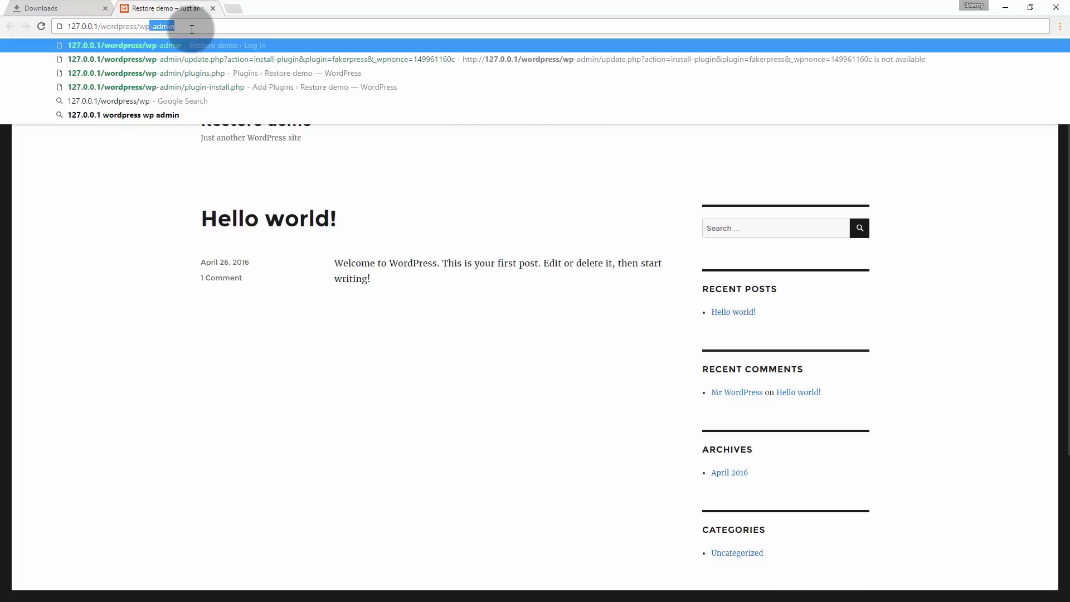
key(Return)
click(523, 222)
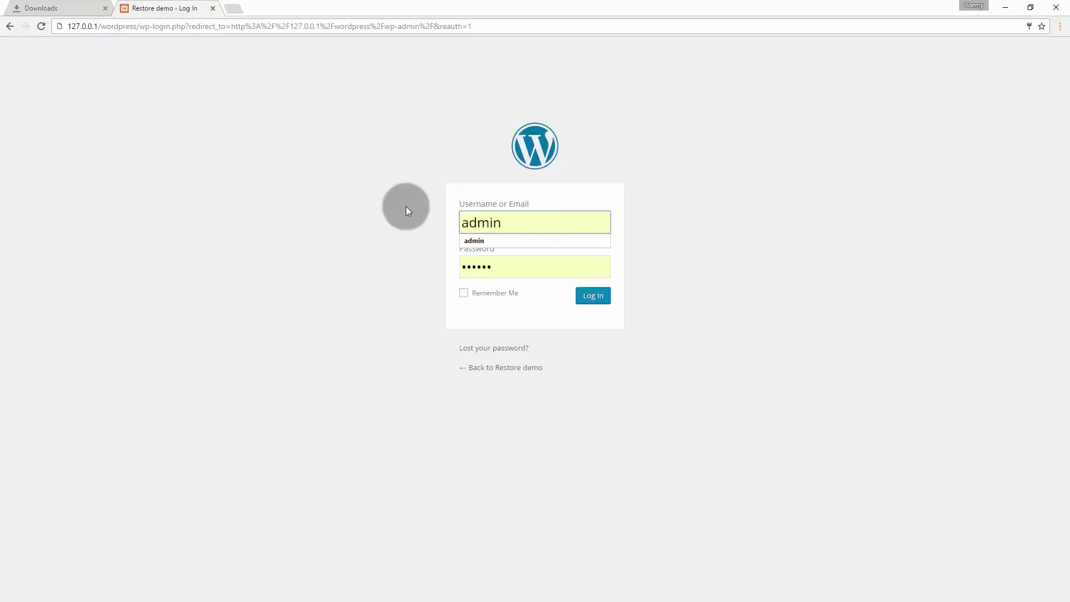
click(387, 239)
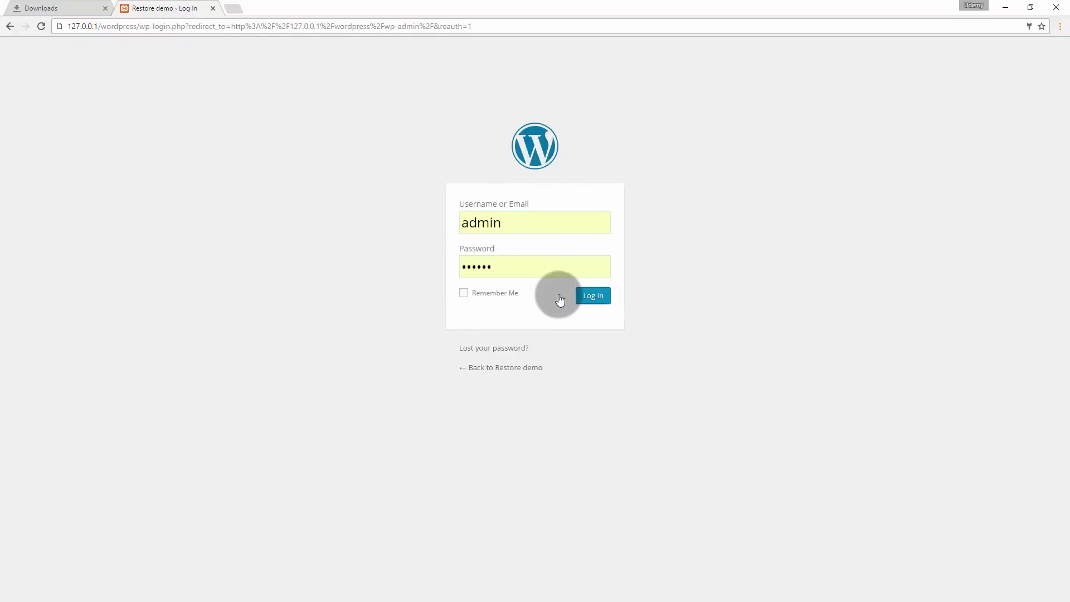
click(486, 292)
click(602, 299)
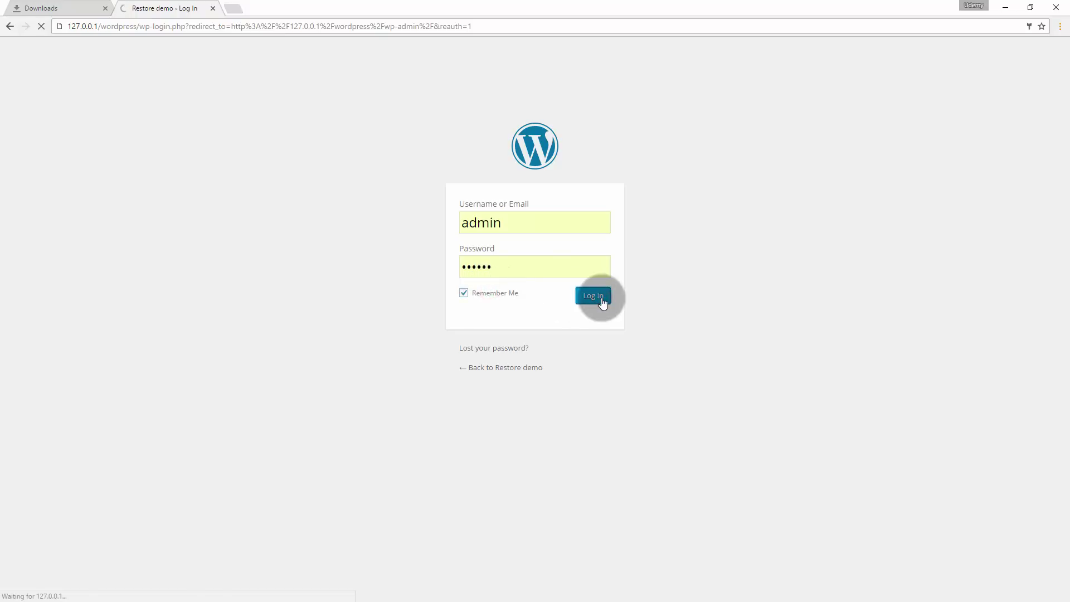
mouse_move(61, 245)
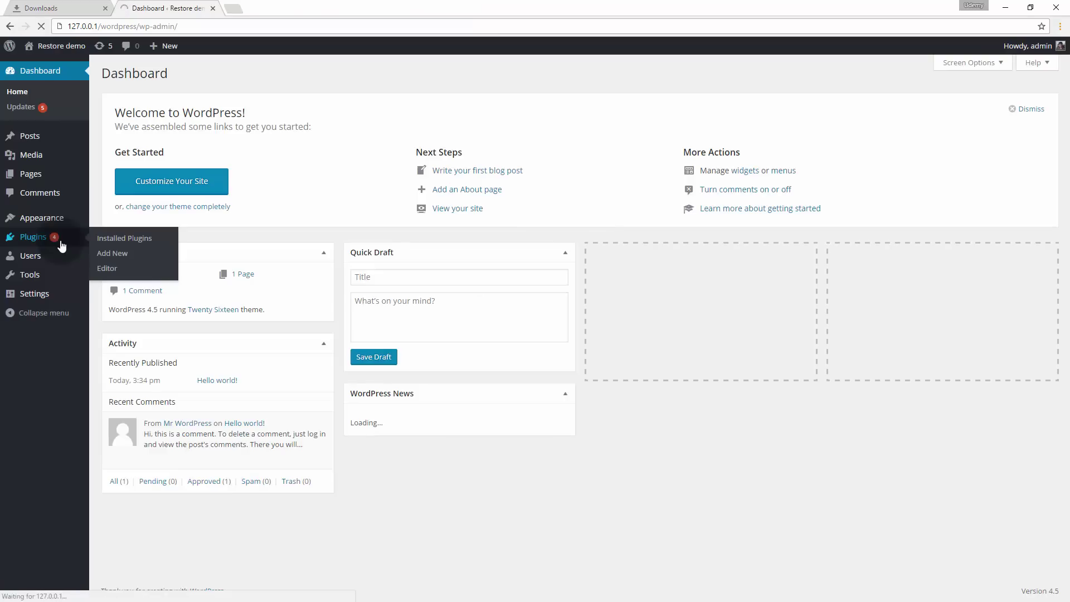
- Select all installed plugins and bulk-delete them, confirming removal of their files and data
click(61, 245)
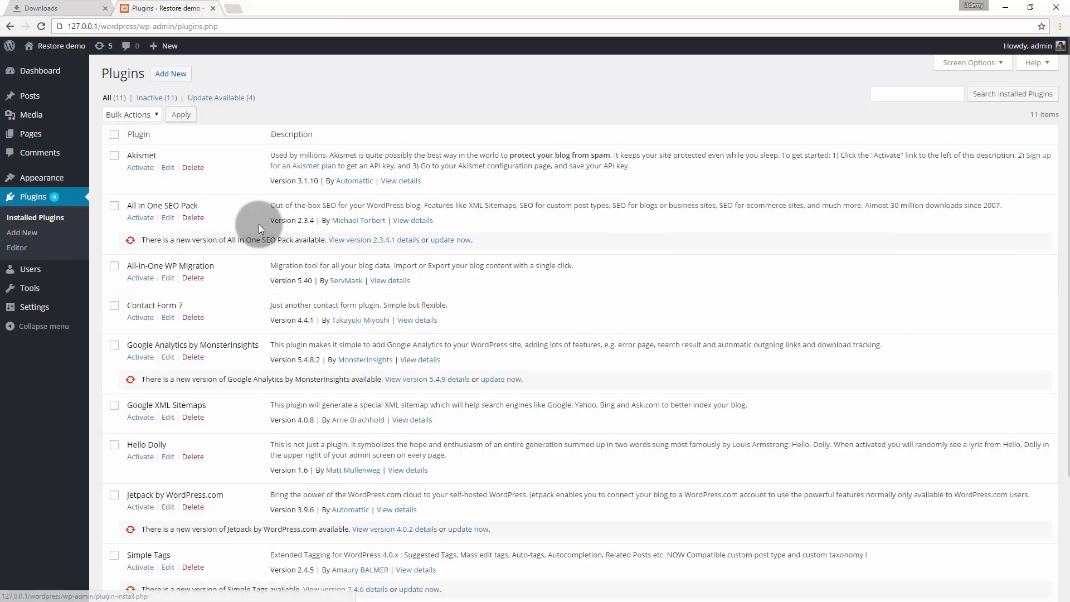
scroll(259, 224, down, 3)
scroll(259, 224, up, 5)
click(115, 134)
scroll(162, 237, down, 3)
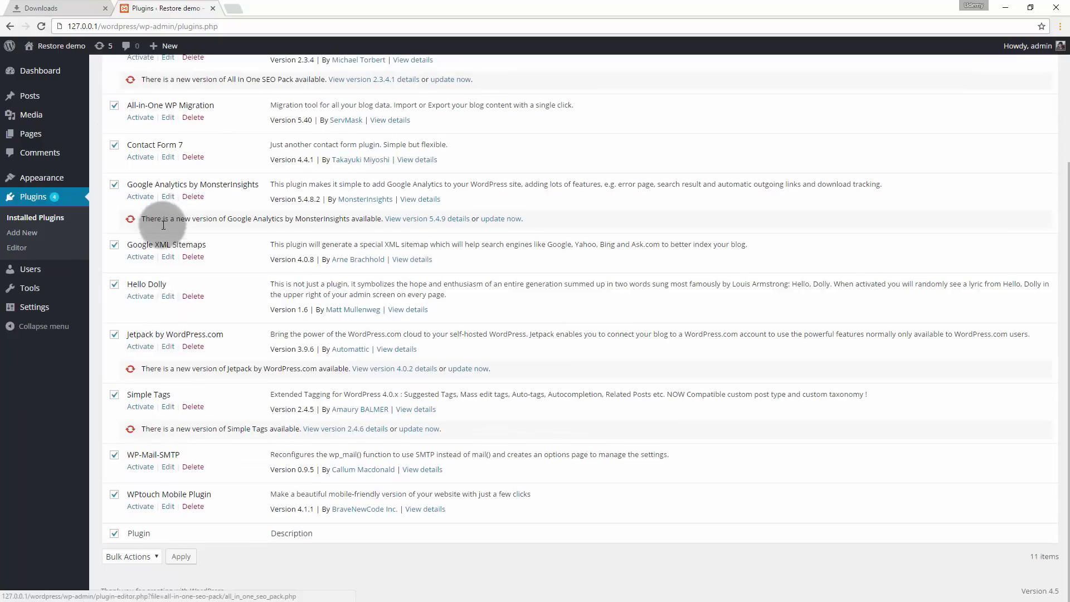
click(138, 557)
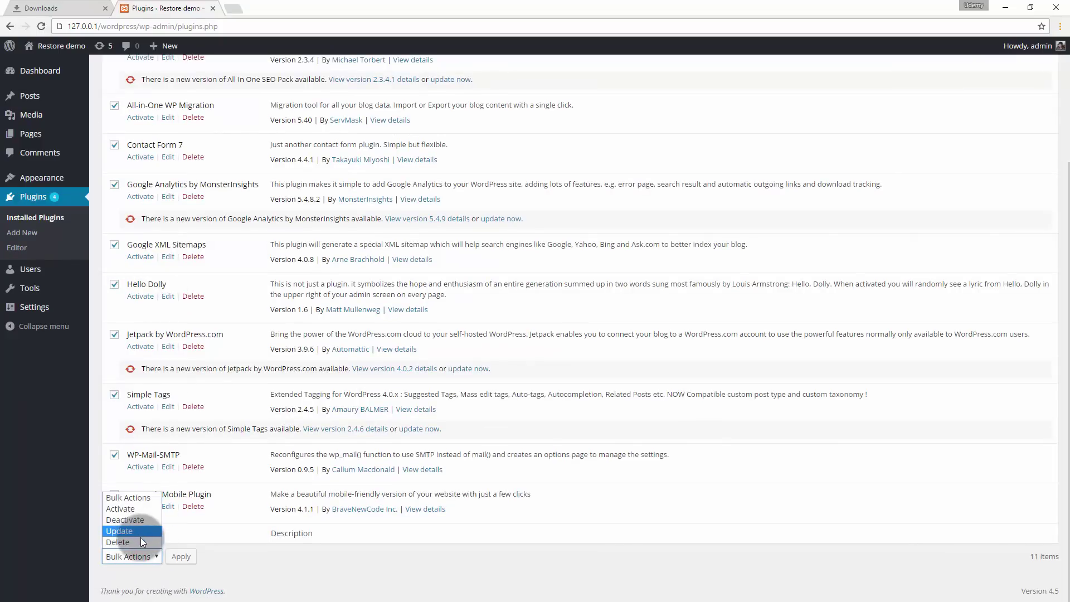
click(139, 542)
click(188, 557)
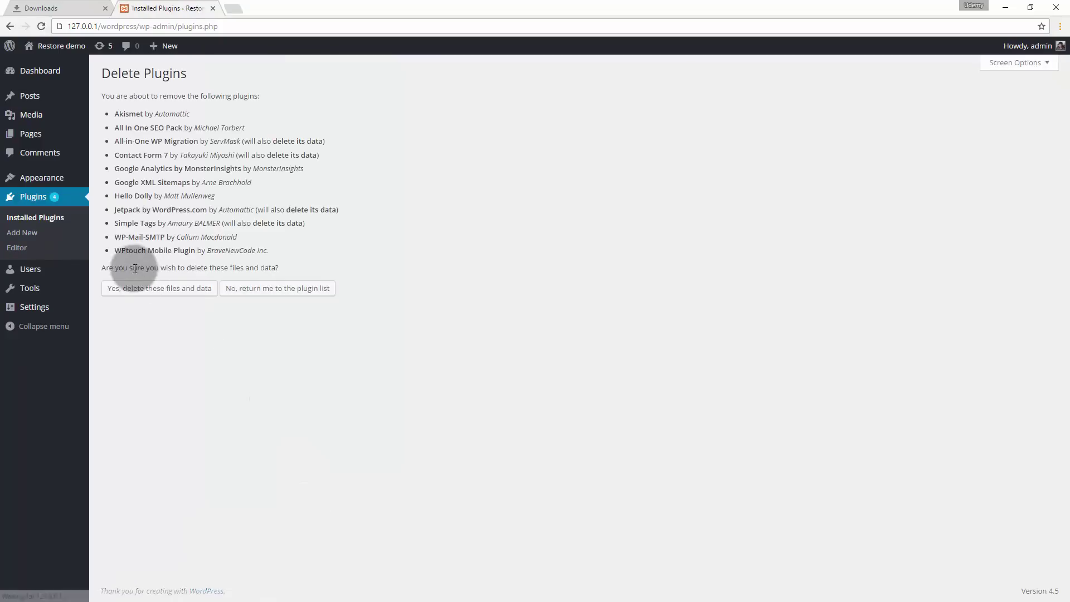
click(155, 289)
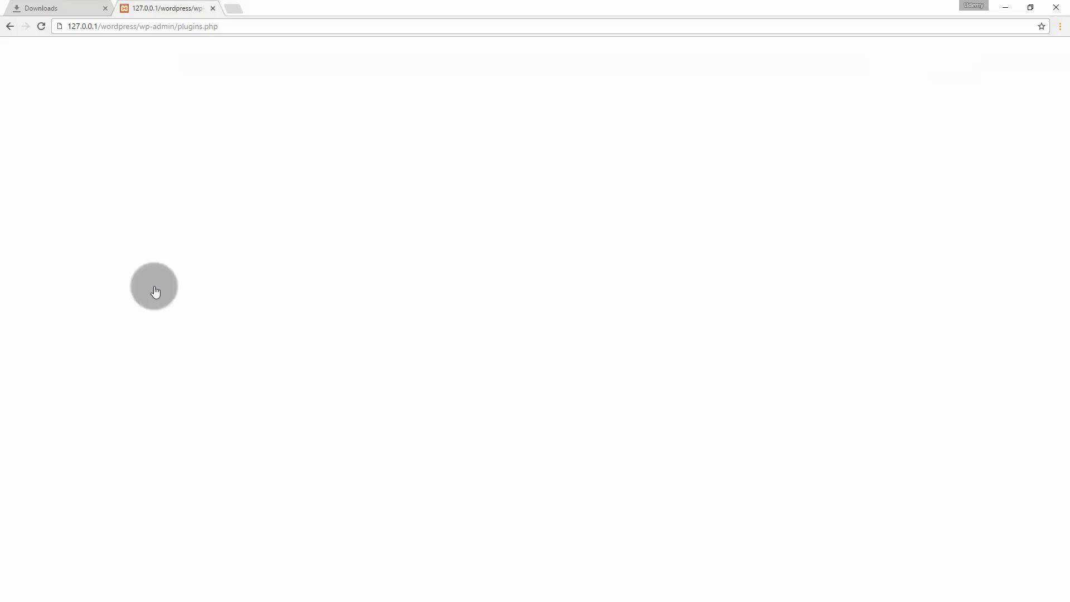
click(40, 26)
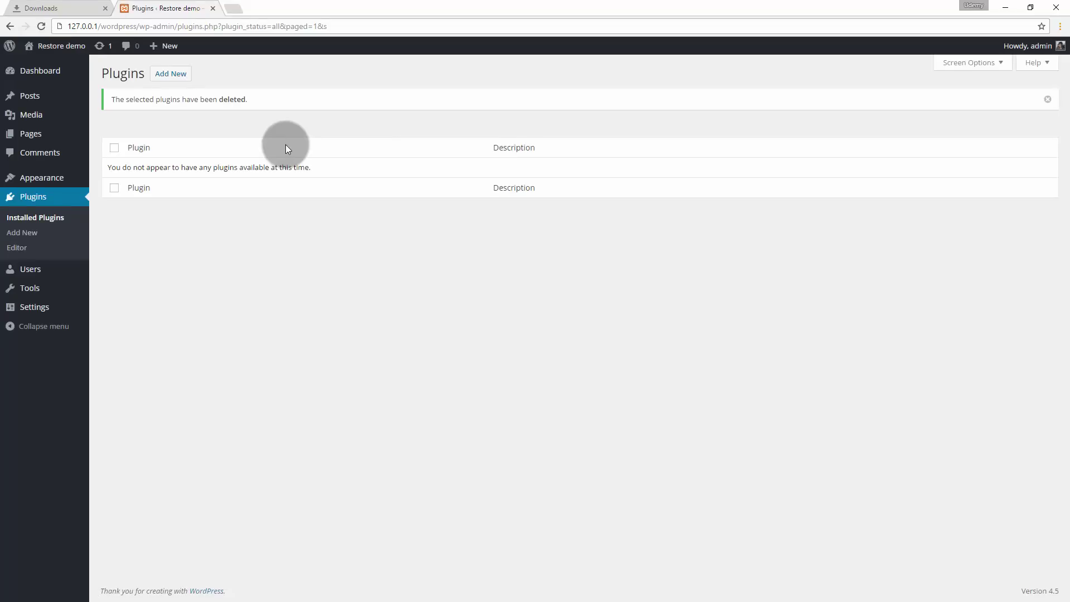
click(159, 78)
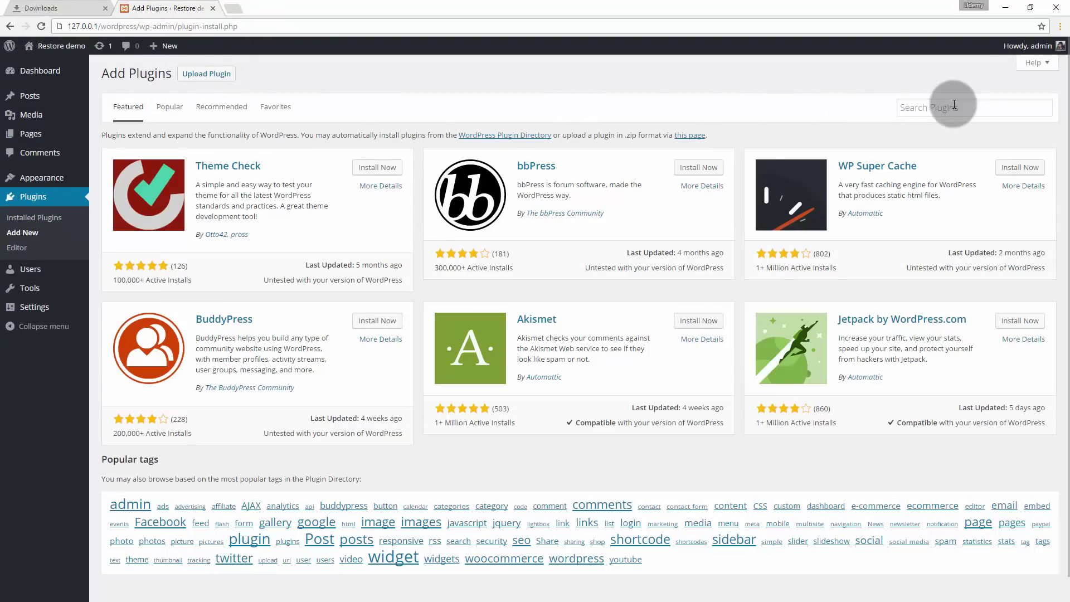
- Search for 'fakerpress', then install and activate the FakerPress 0.4.4 plugin
click(954, 105)
text(fakerpress)
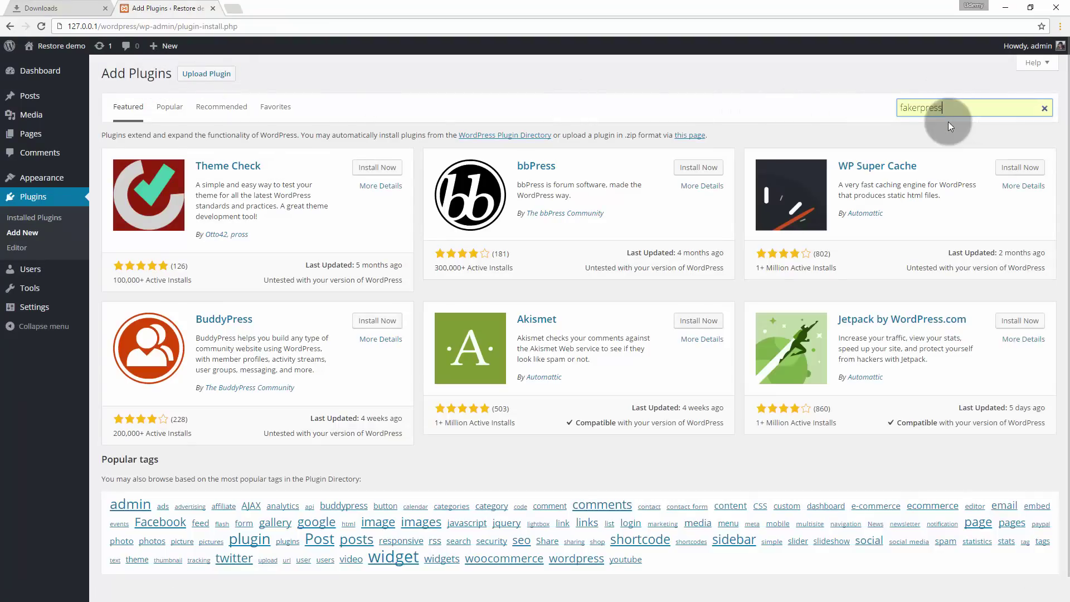
key(Return)
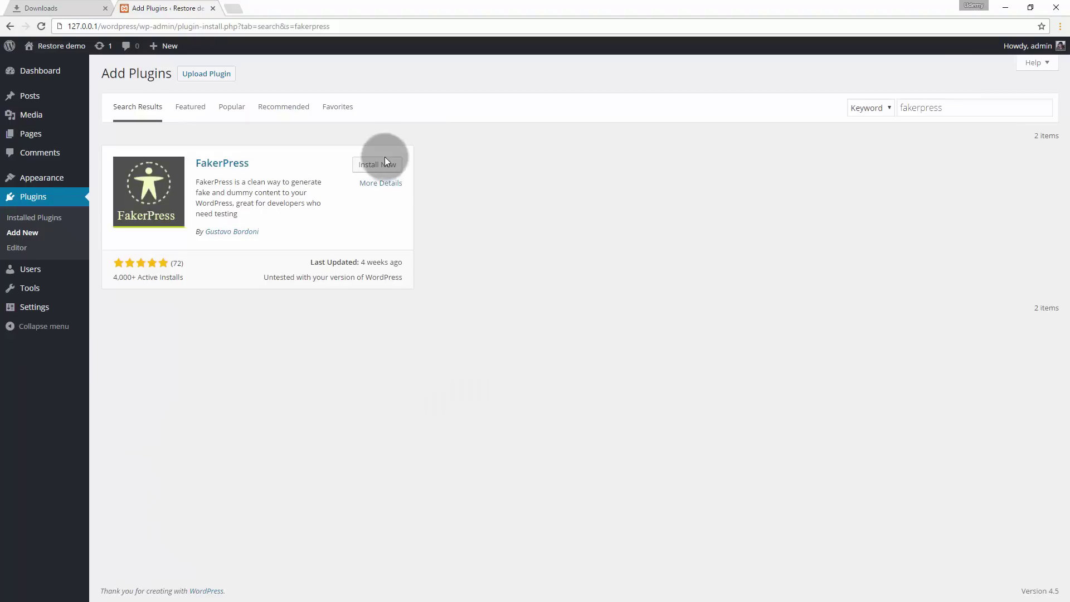
click(385, 163)
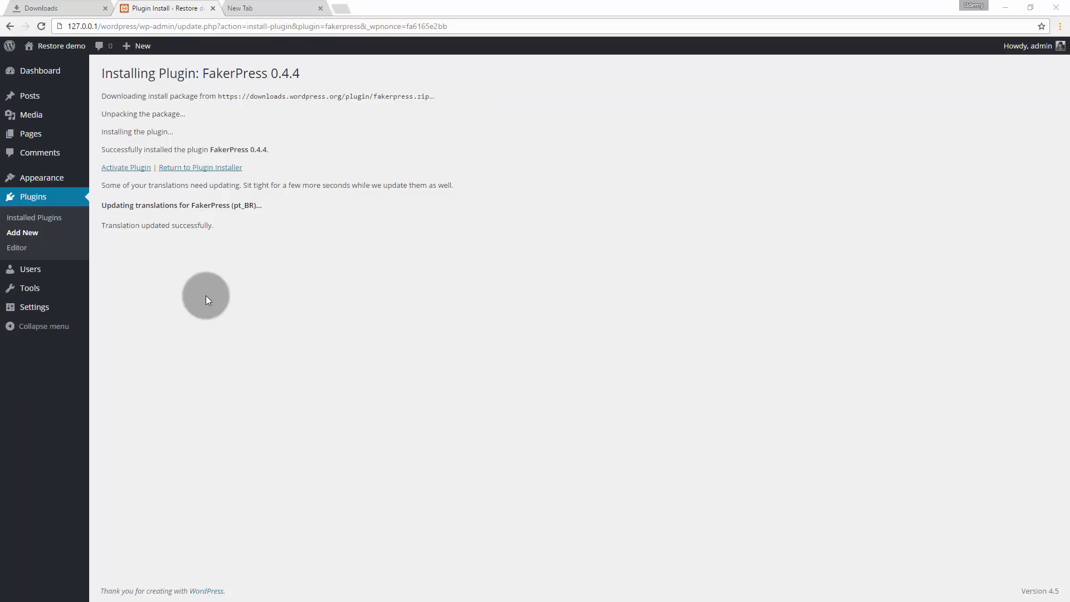
click(126, 168)
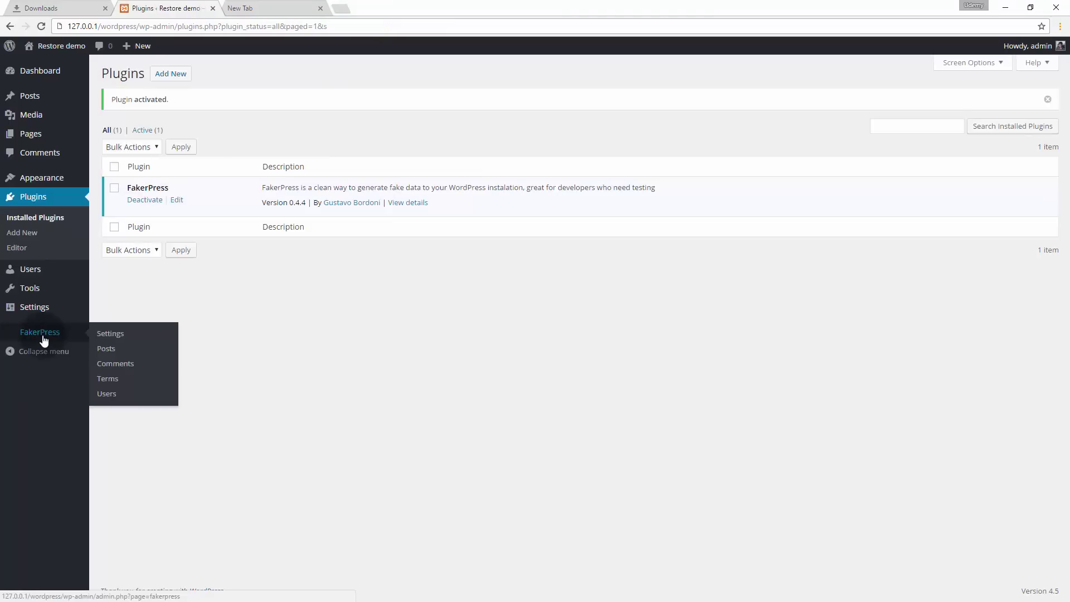
- In FakerPress Posts, set the quantity range to 10–12 and generate the posts
click(42, 336)
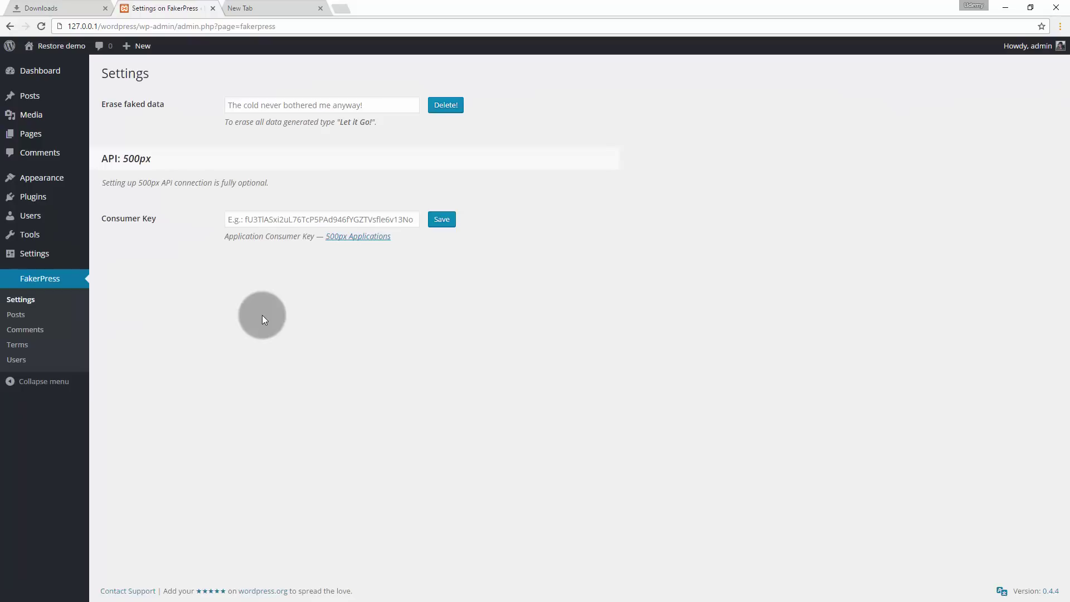
key(ctrl+plus)
key(ctrl+plus)
key(ctrl+plus)
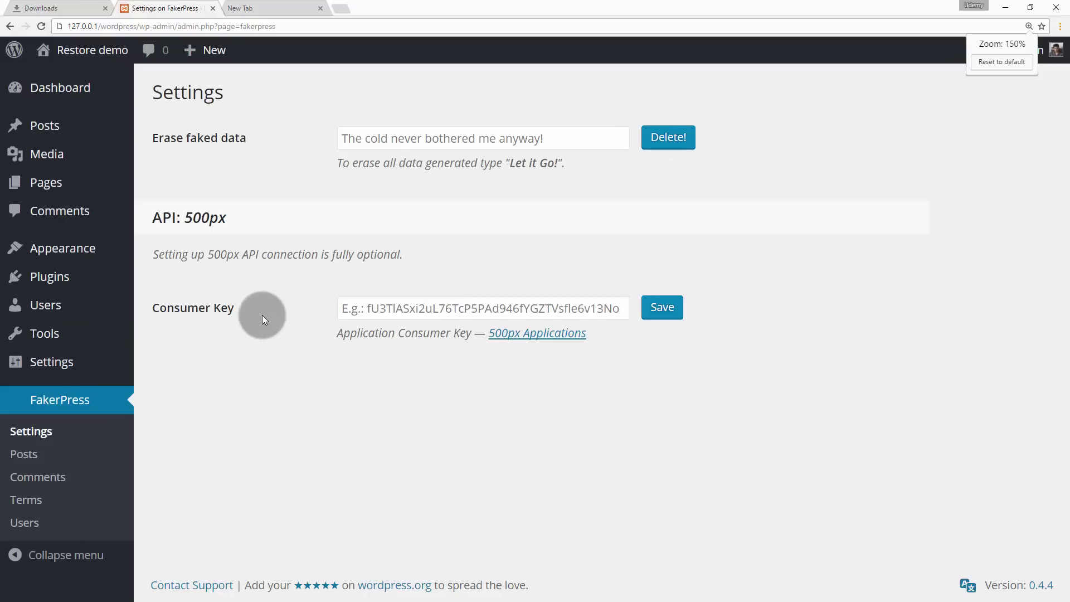
click(28, 453)
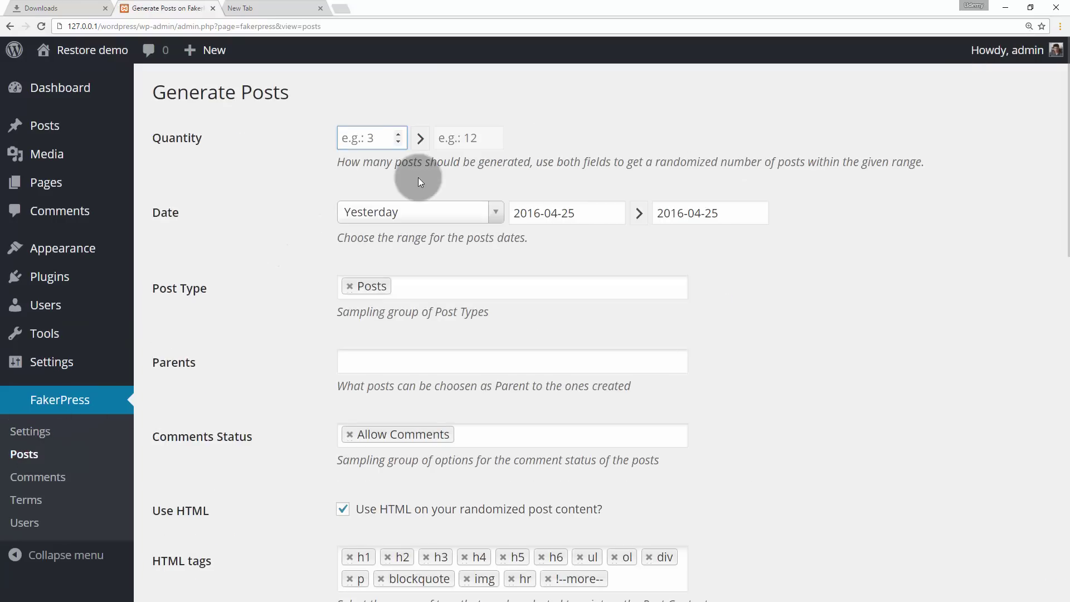
text(10)
click(465, 135)
text(12)
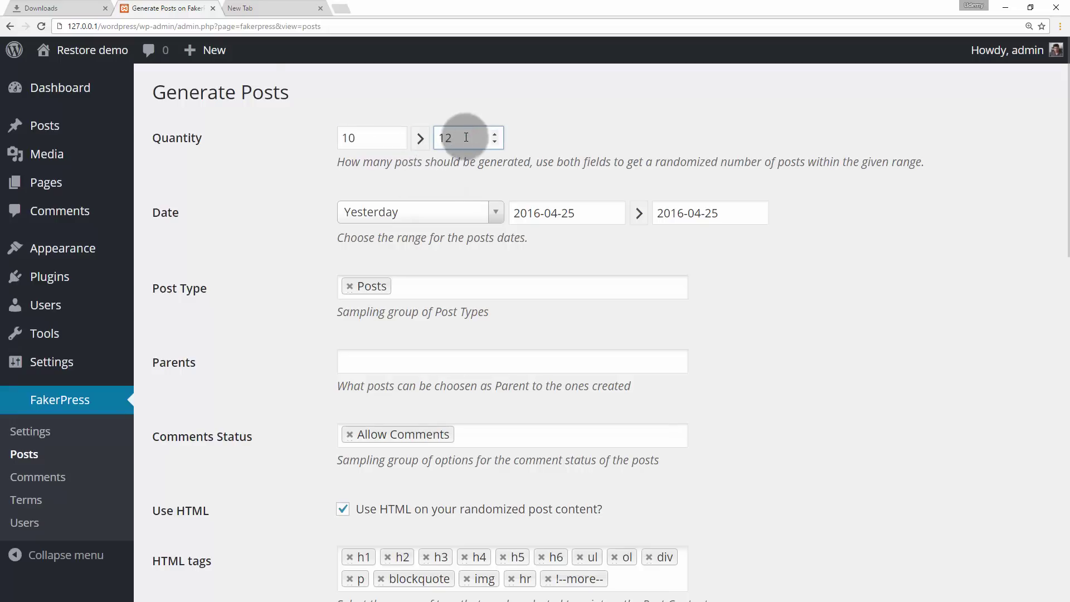
scroll(750, 260, down, 10)
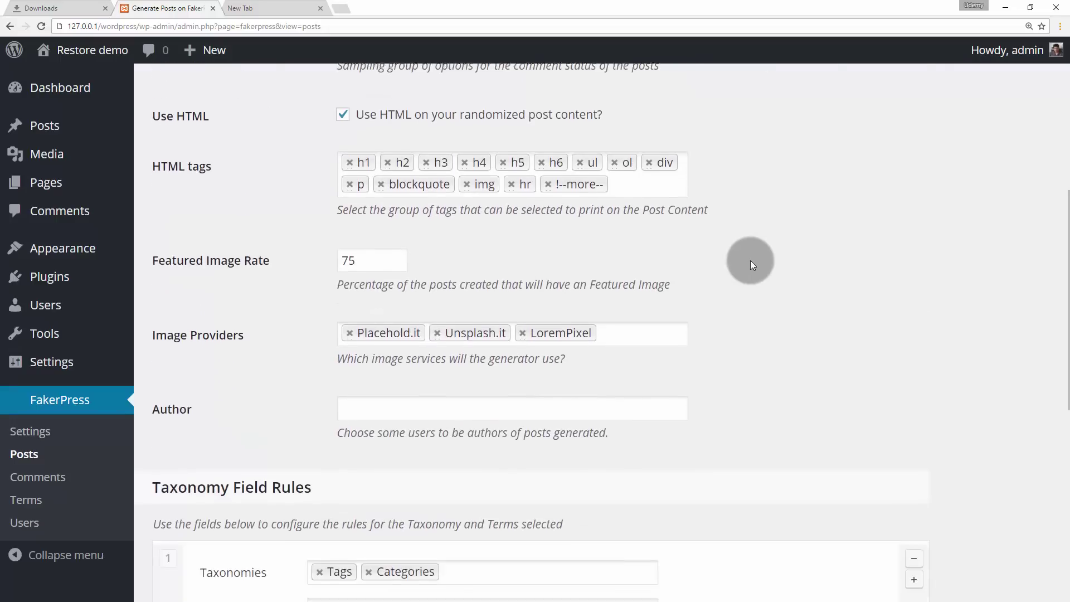
scroll(750, 259, down, 6)
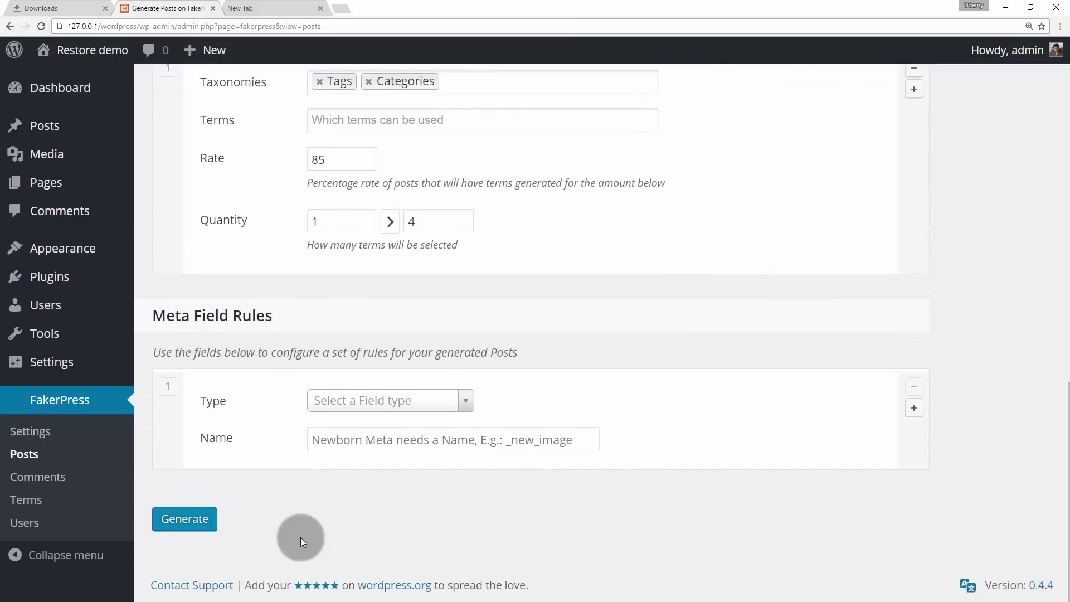
click(207, 519)
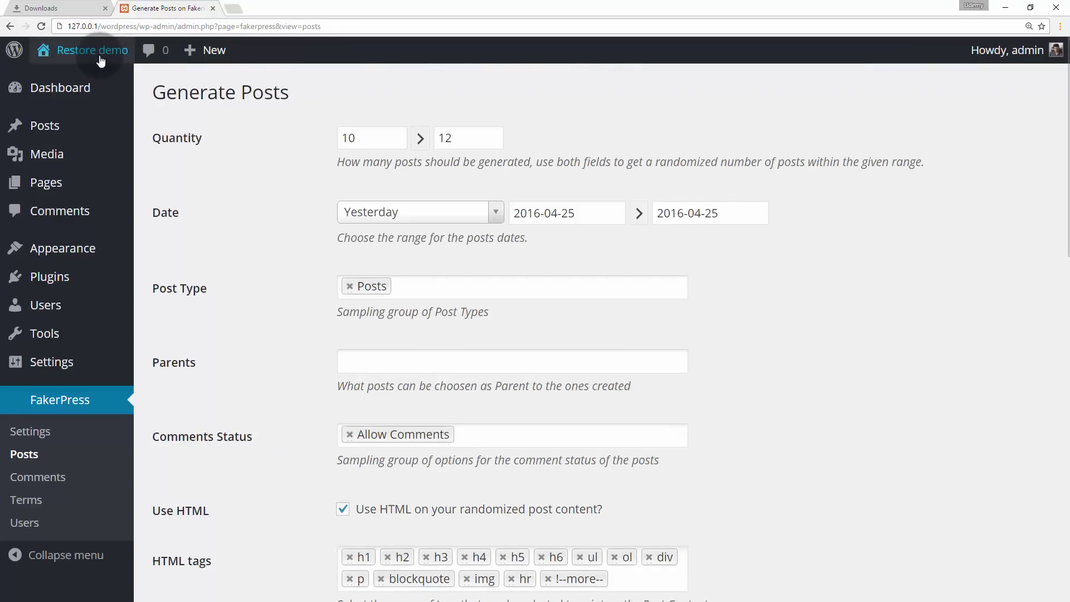
- Open the Restore demo front end in a new tab and go to page 2 of posts
mouse_move(100, 61)
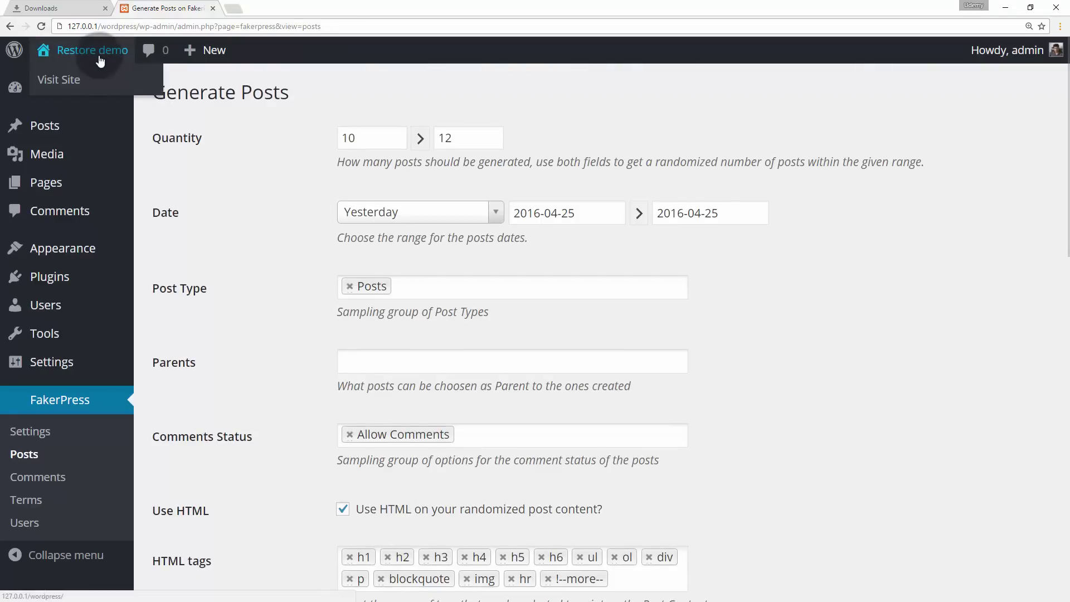
middle_click(56, 82)
click(254, 4)
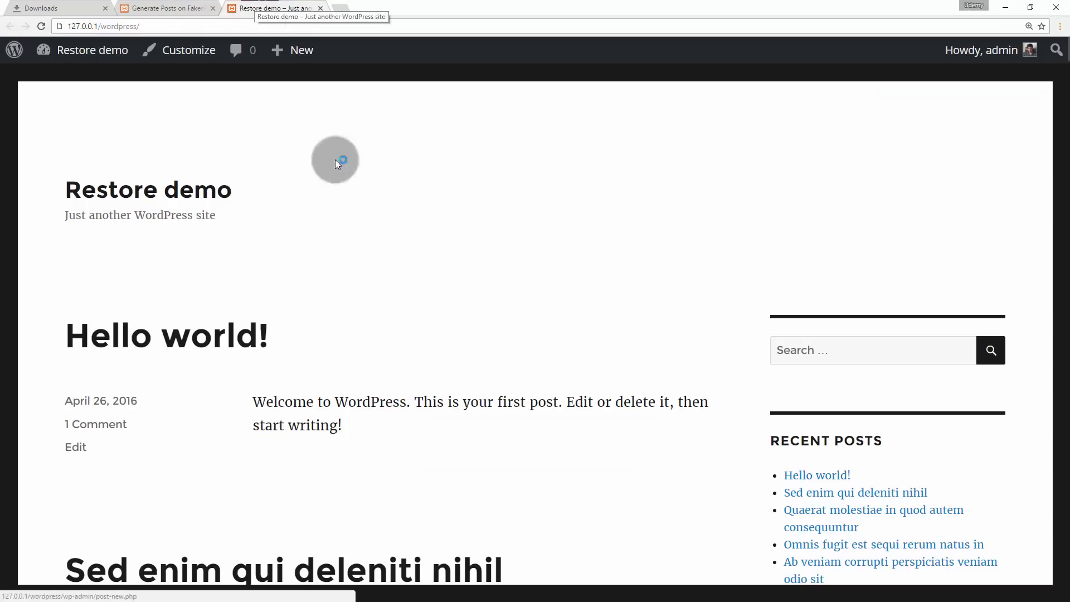
scroll(410, 293, down, 3)
scroll(410, 294, down, 15)
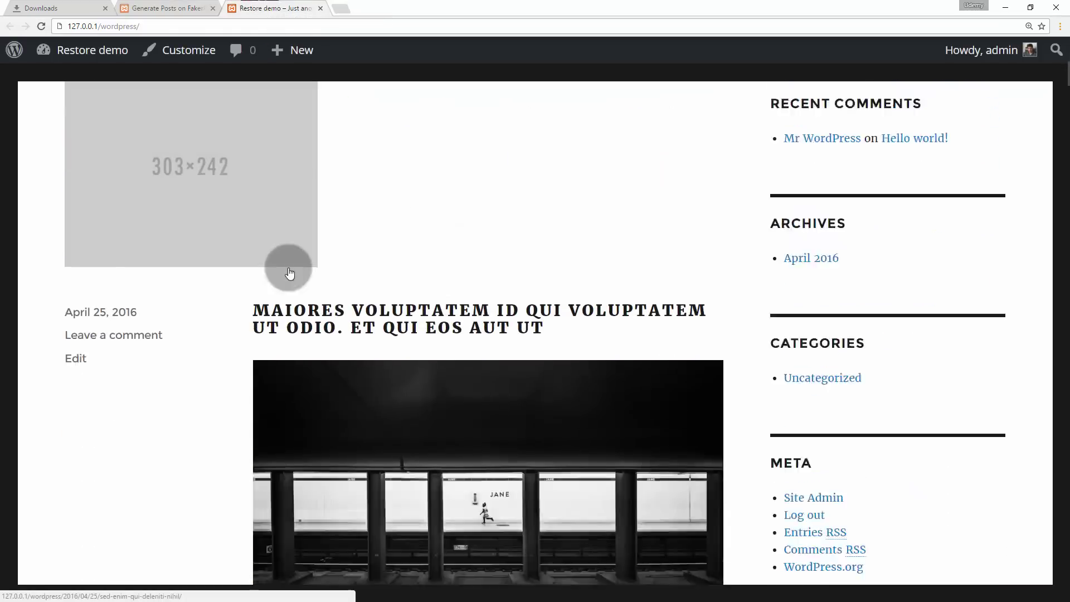
scroll(449, 272, down, 17)
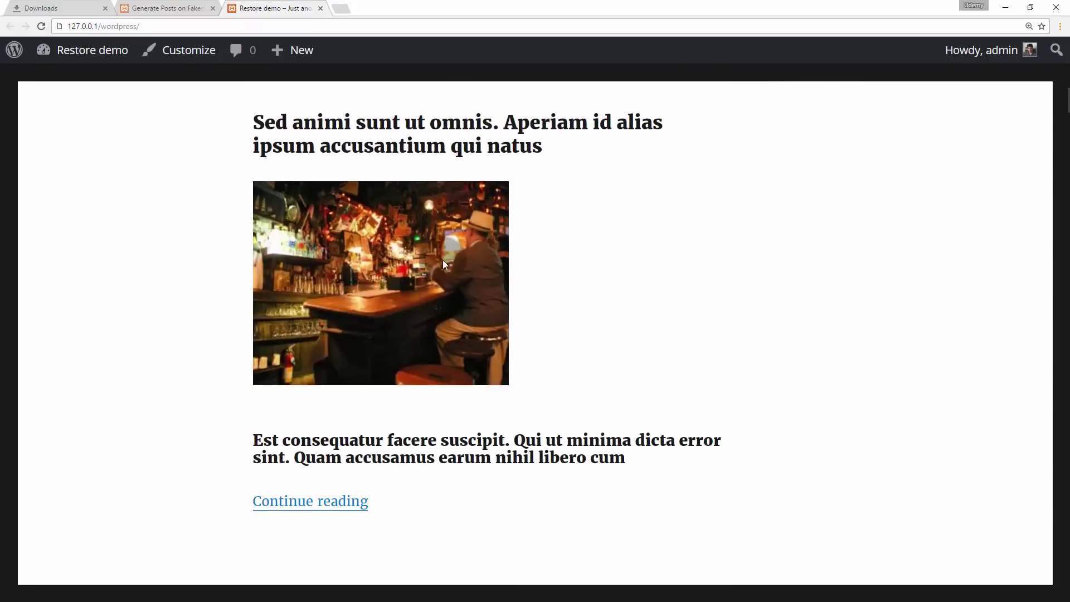
scroll(412, 262, down, 15)
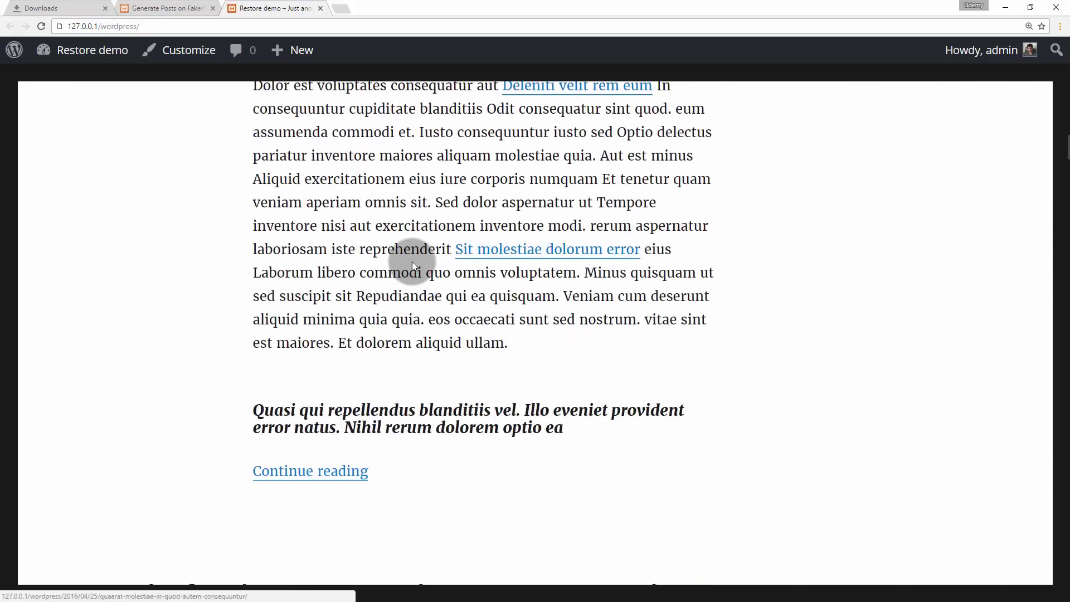
scroll(267, 287, down, 18)
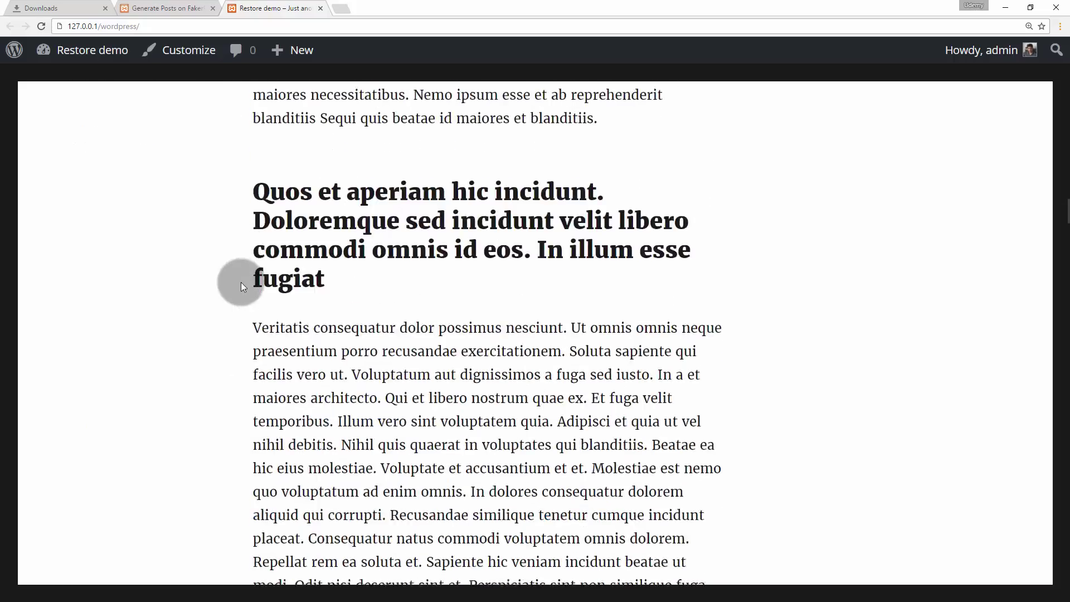
scroll(240, 282, down, 15)
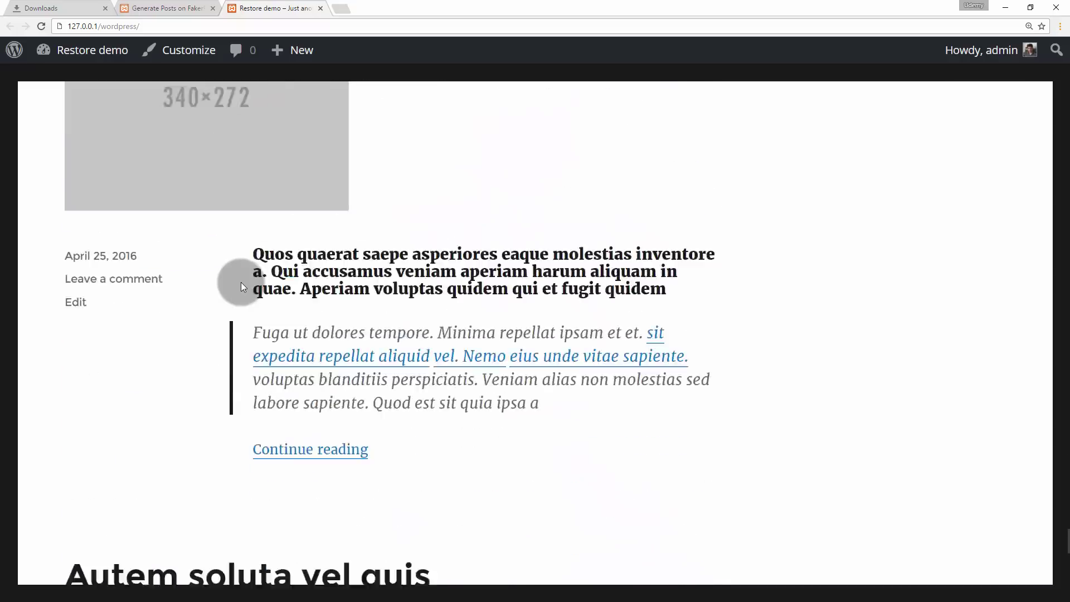
click(118, 396)
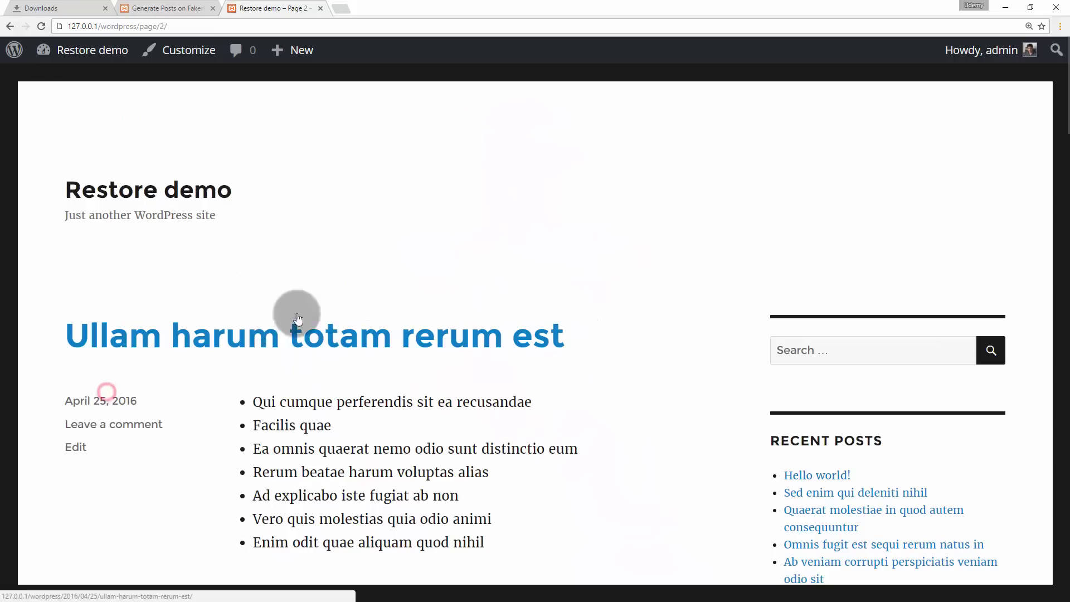
- Reset the browser page zoom back to its default size
scroll(383, 308, down, 10)
scroll(384, 307, down, 5)
scroll(383, 306, up, 20)
scroll(423, 232, down, 6)
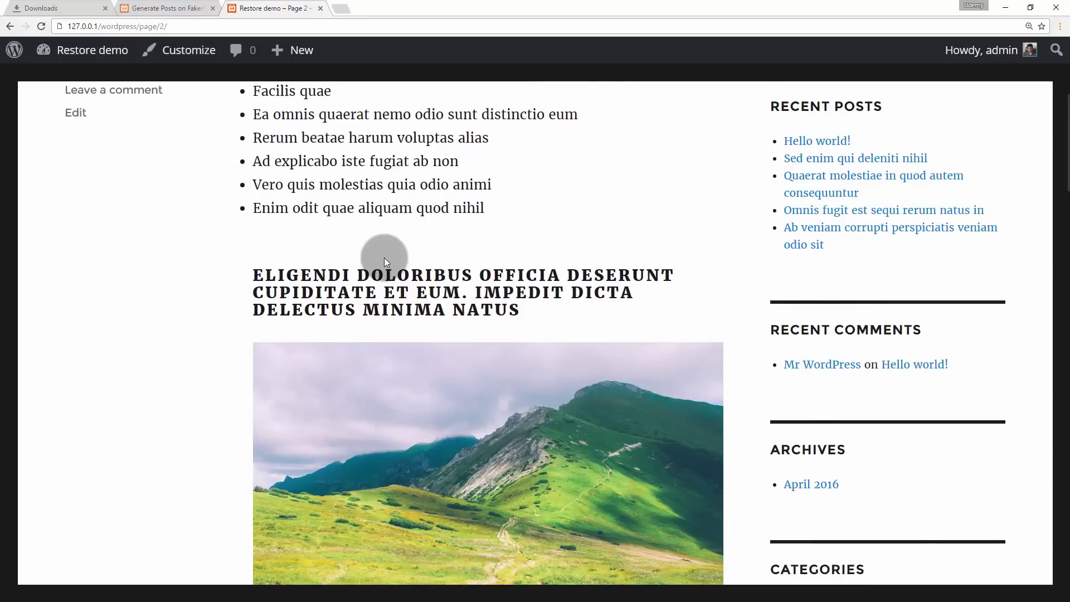
click(1028, 26)
click(1002, 61)
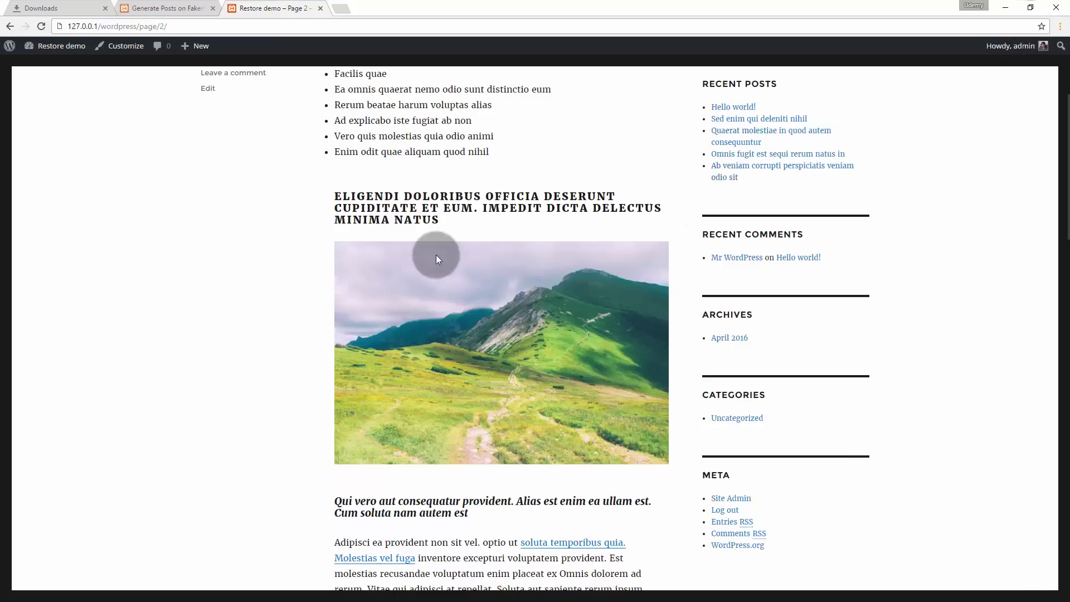
scroll(436, 259, up, 5)
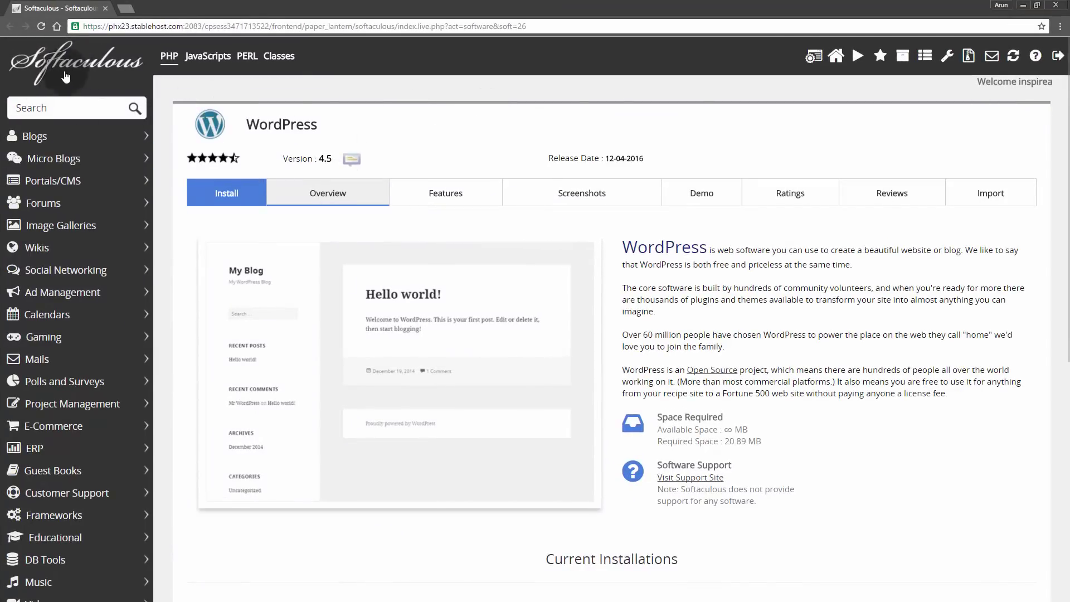
- Start a new WordPress install on the chosen subdomain, in directory 'wordpress'
click(227, 195)
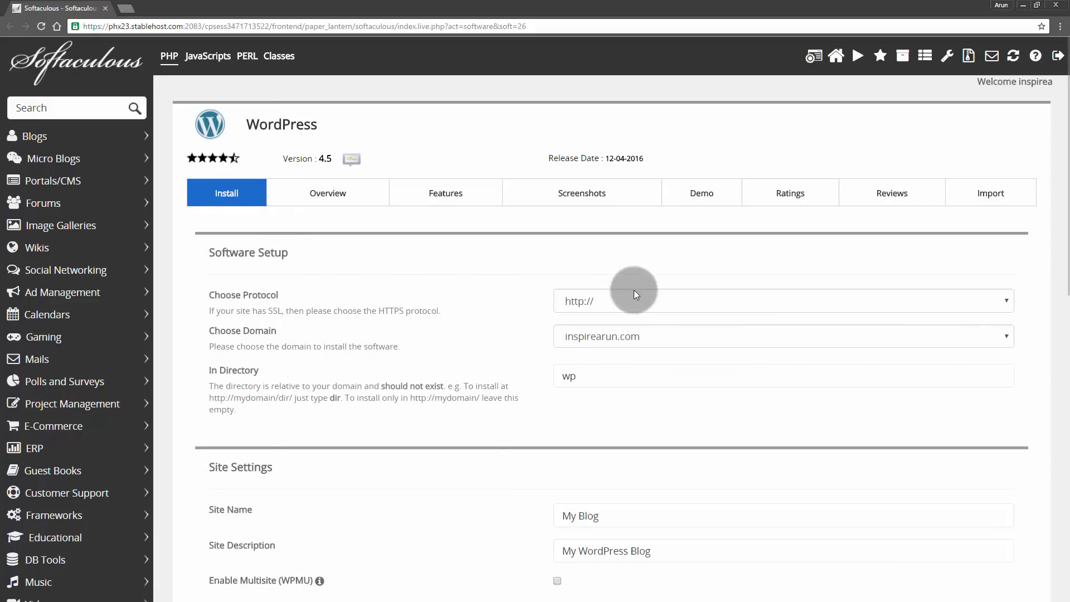
click(634, 336)
click(580, 365)
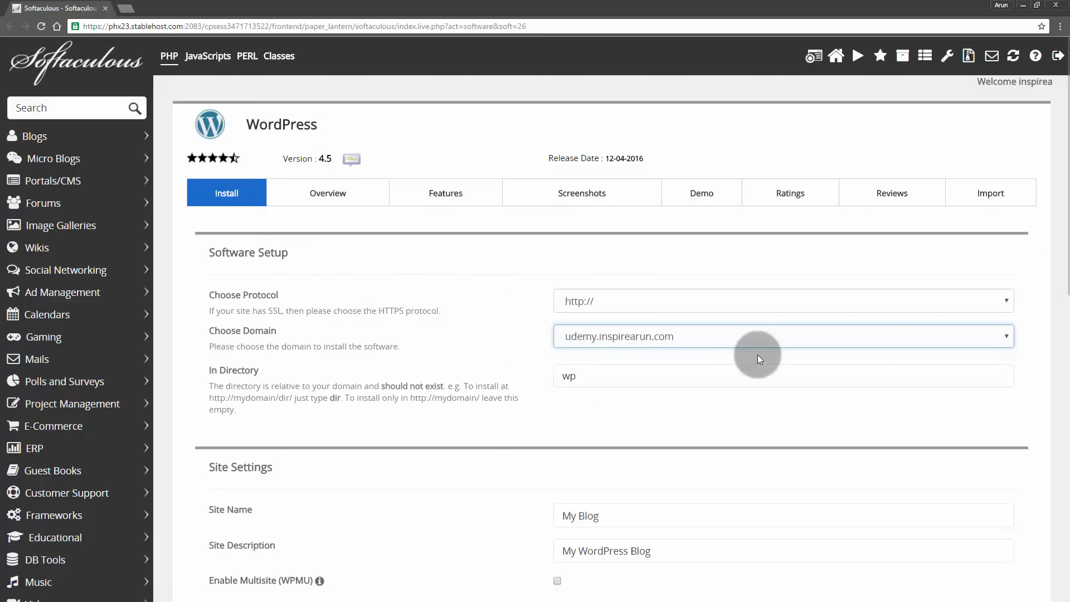
click(582, 378)
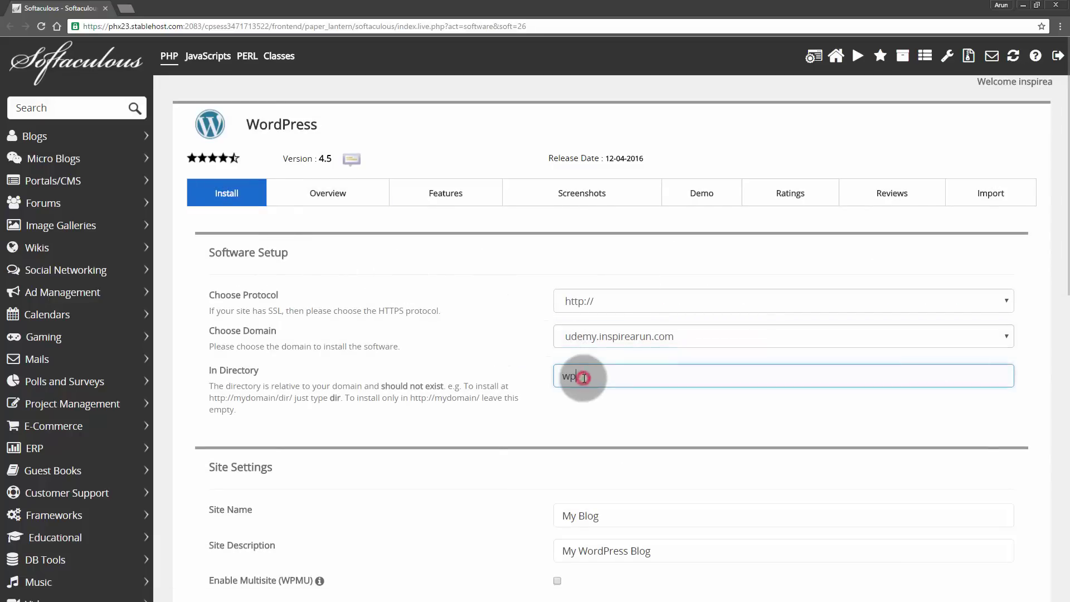
key(BackSpace)
key(BackSpace)
text(wordpress)
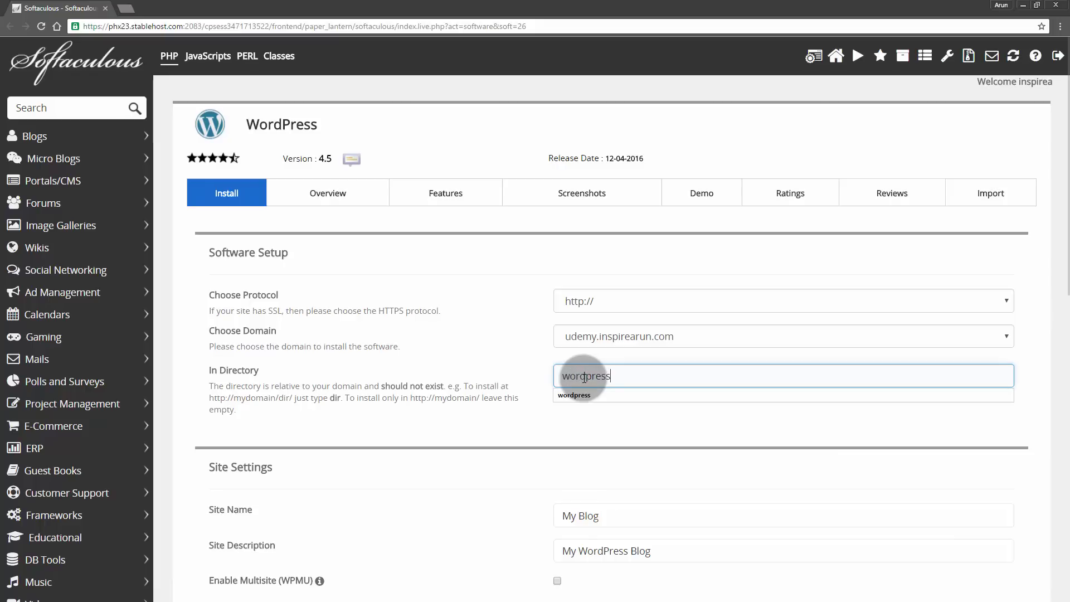
scroll(591, 390, down, 1)
scroll(593, 392, down, 5)
- Replace the admin password with a simple one and fill the admin email from autofill
click(597, 394)
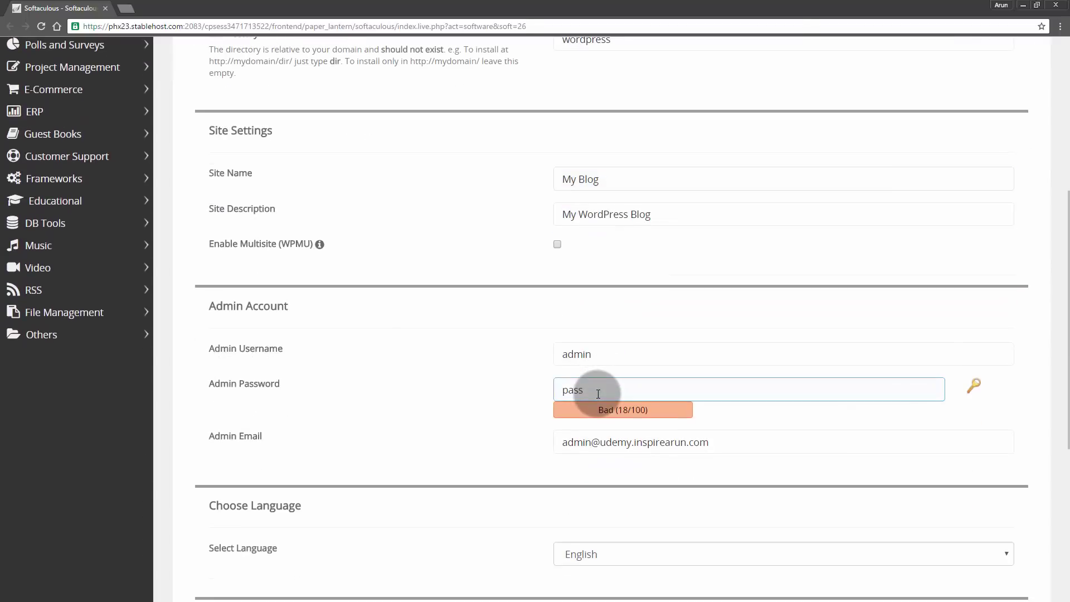
drag(592, 389, 520, 388)
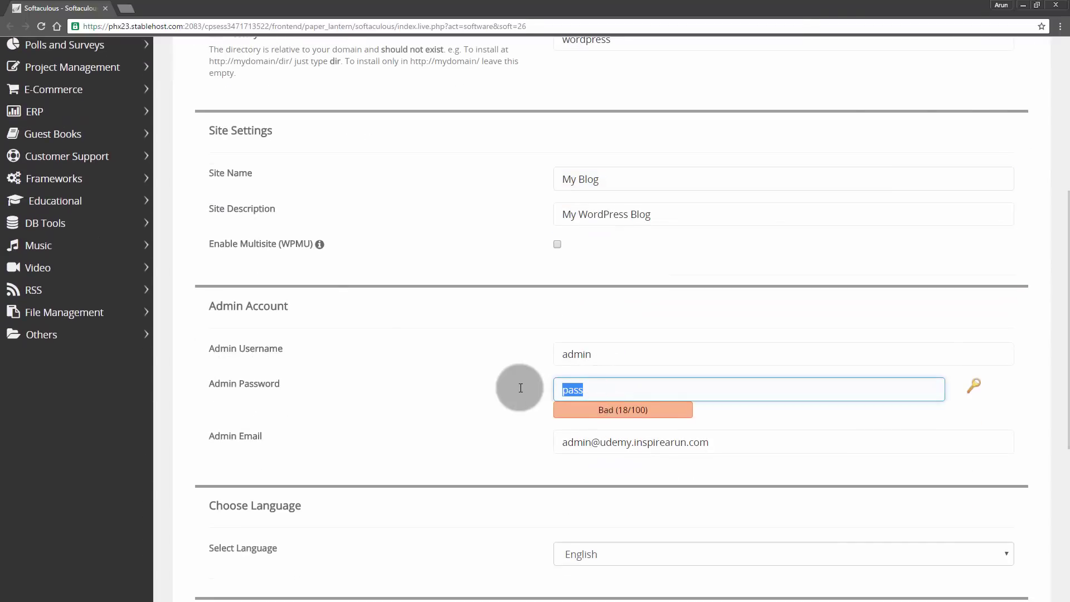
text(123456)
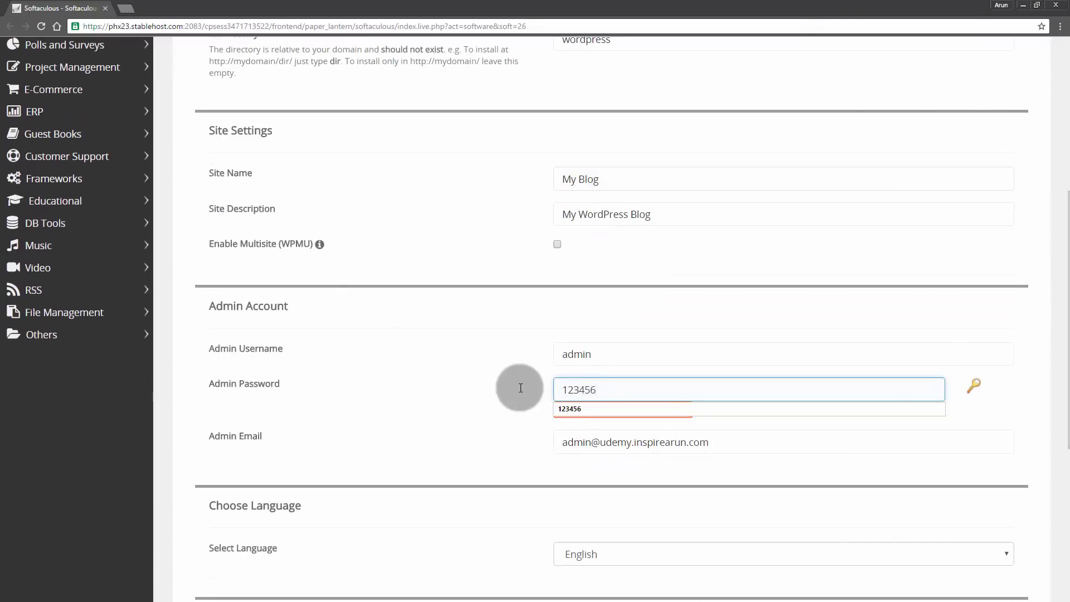
click(772, 452)
drag(772, 452, 507, 446)
text(i)
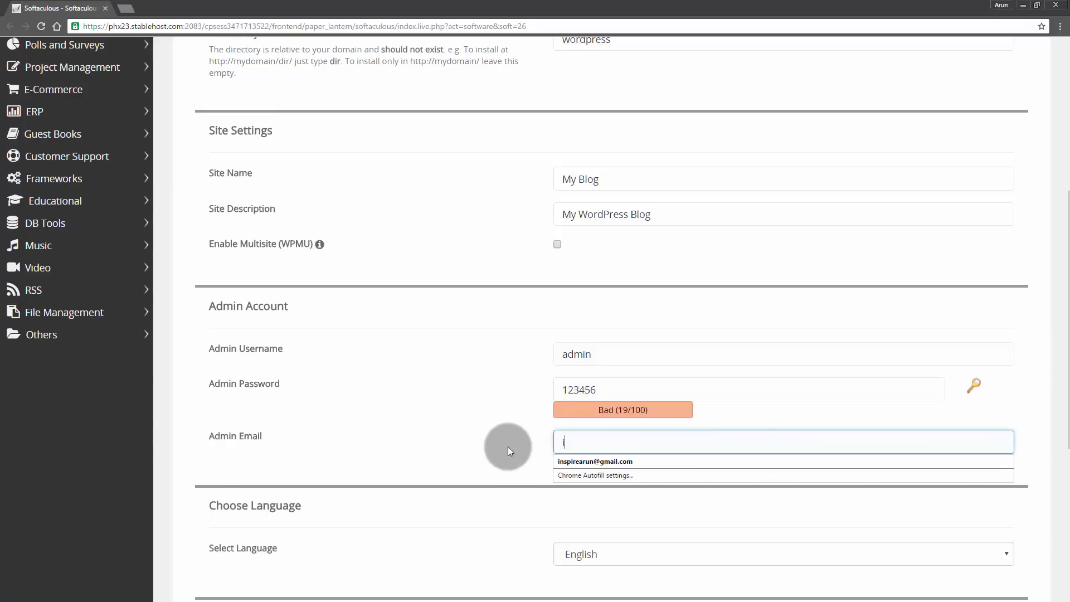
click(581, 460)
click(520, 460)
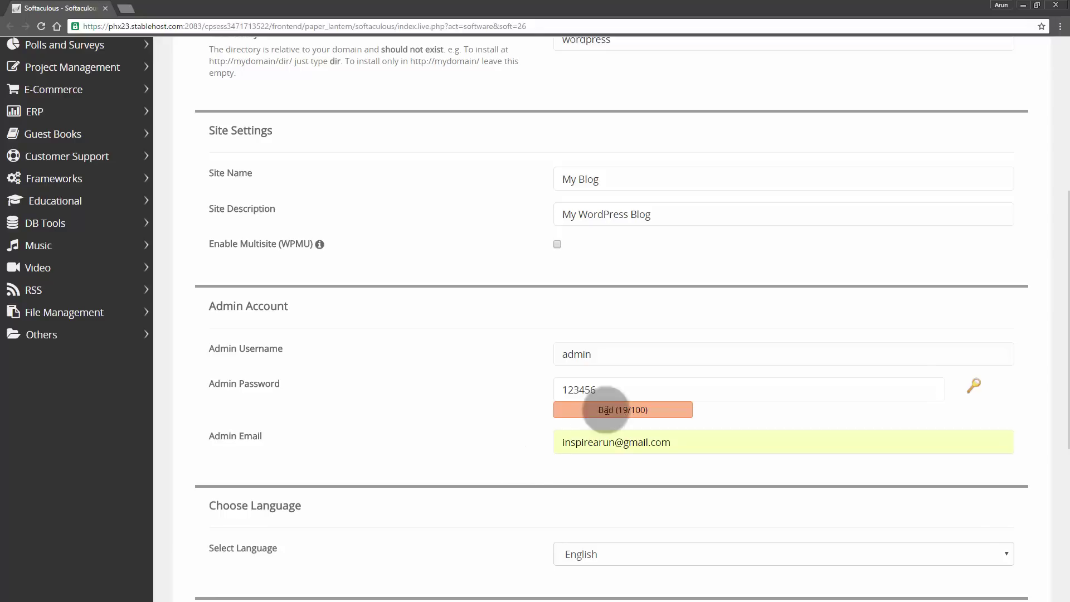
click(599, 390)
click(500, 451)
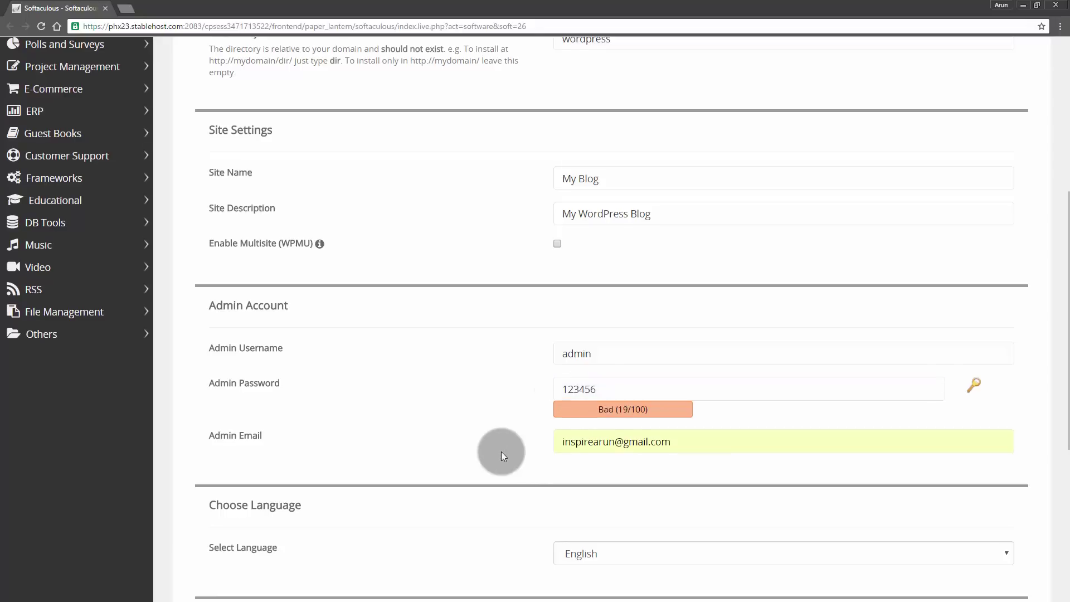
- Review the install form, highlighting the admin username and password fields
scroll(500, 452, down, 6)
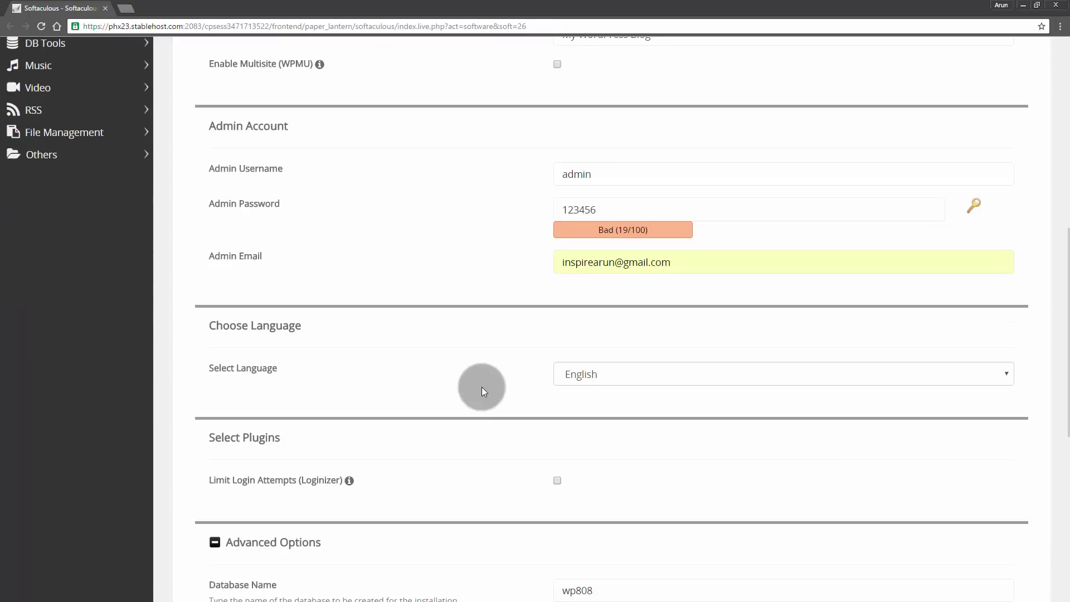
scroll(481, 387, down, 4)
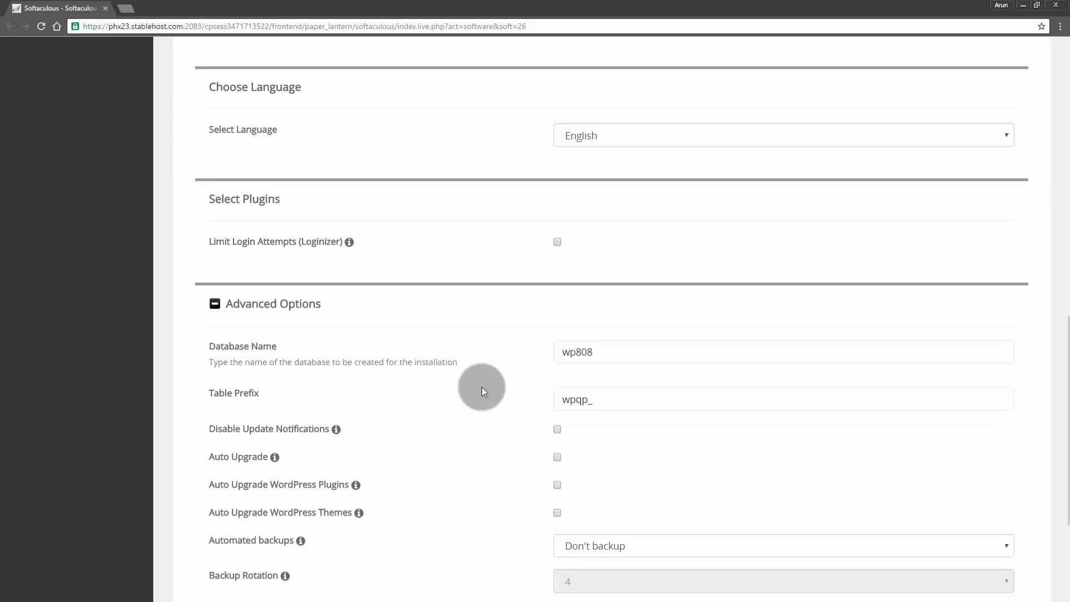
scroll(482, 387, up, 6)
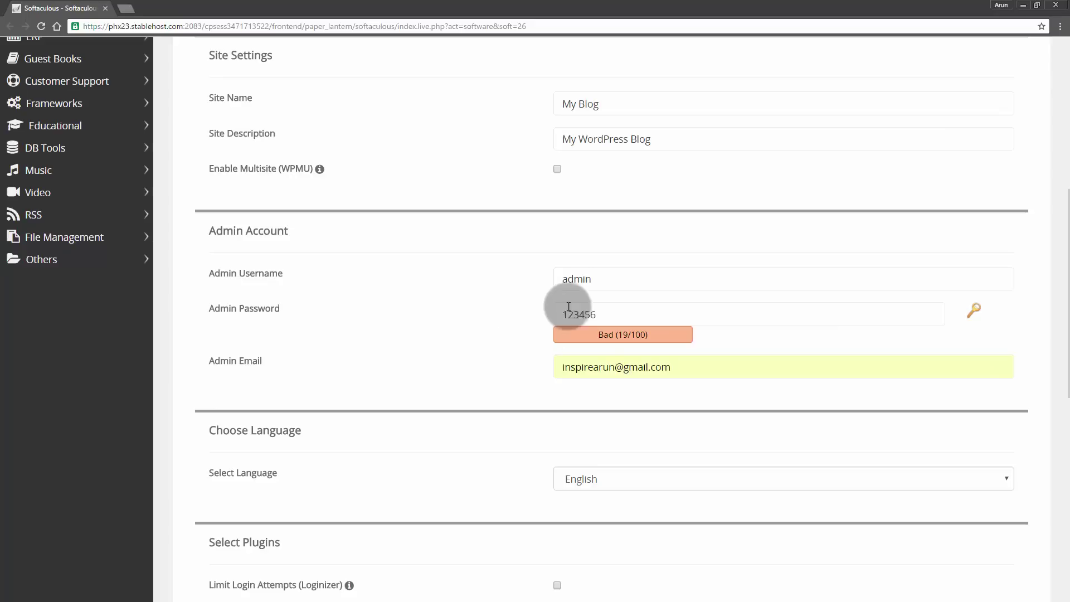
drag(615, 278, 537, 278)
drag(597, 314, 532, 308)
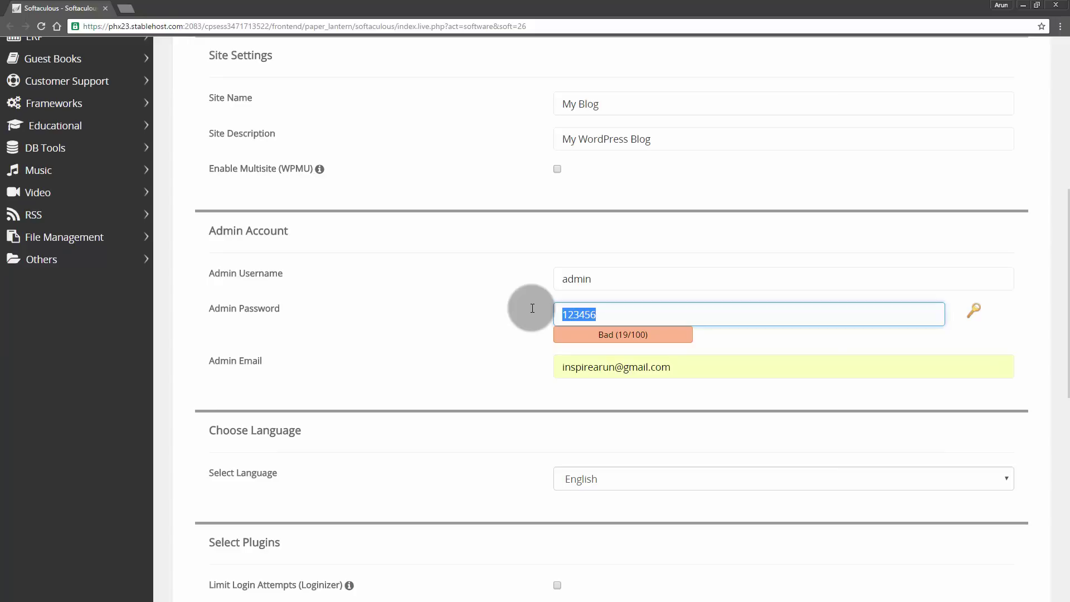
- In Advanced Options, set the database name to wp and the table prefix to wp_
scroll(530, 307, down, 7)
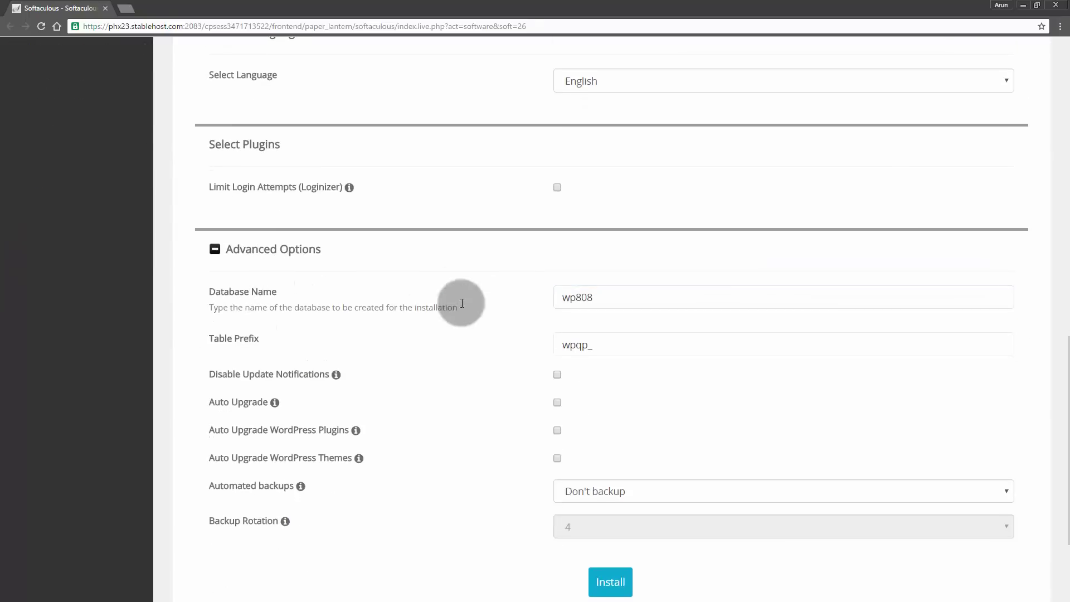
click(599, 295)
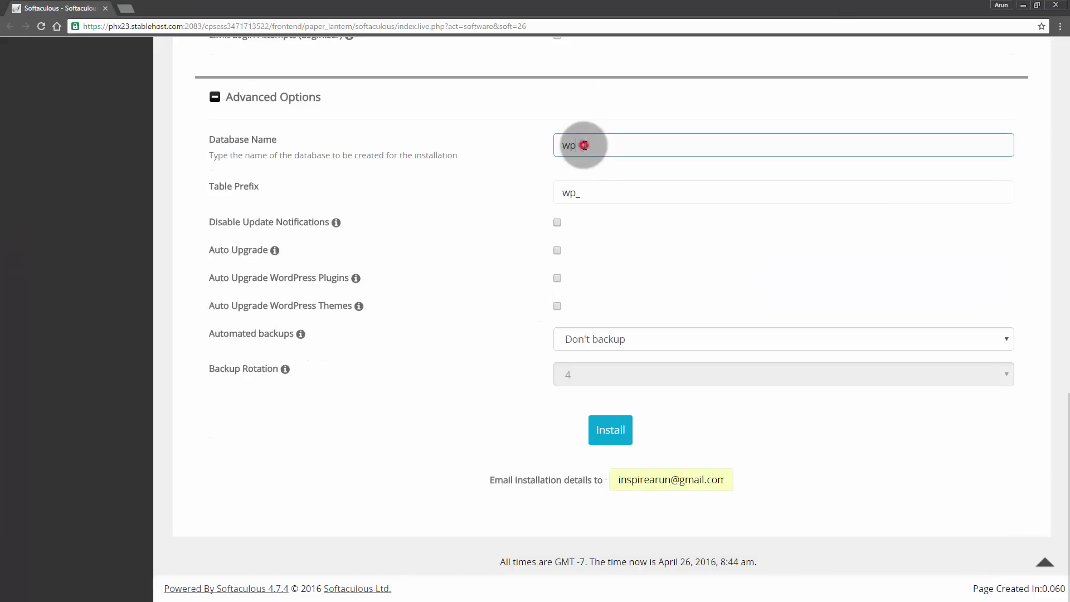
drag(583, 145, 557, 152)
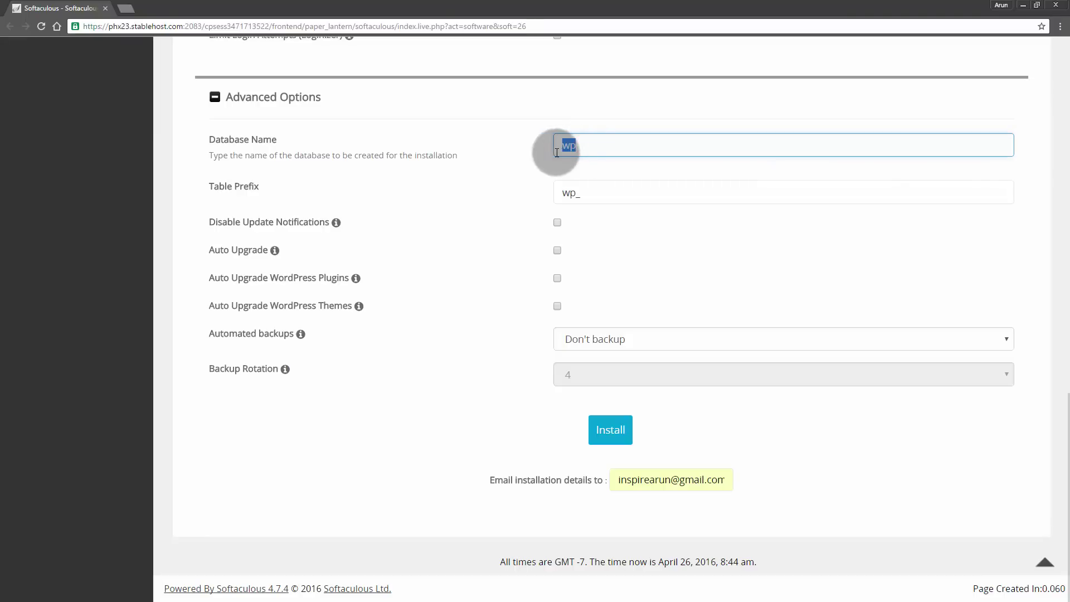
drag(578, 193, 556, 190)
click(586, 190)
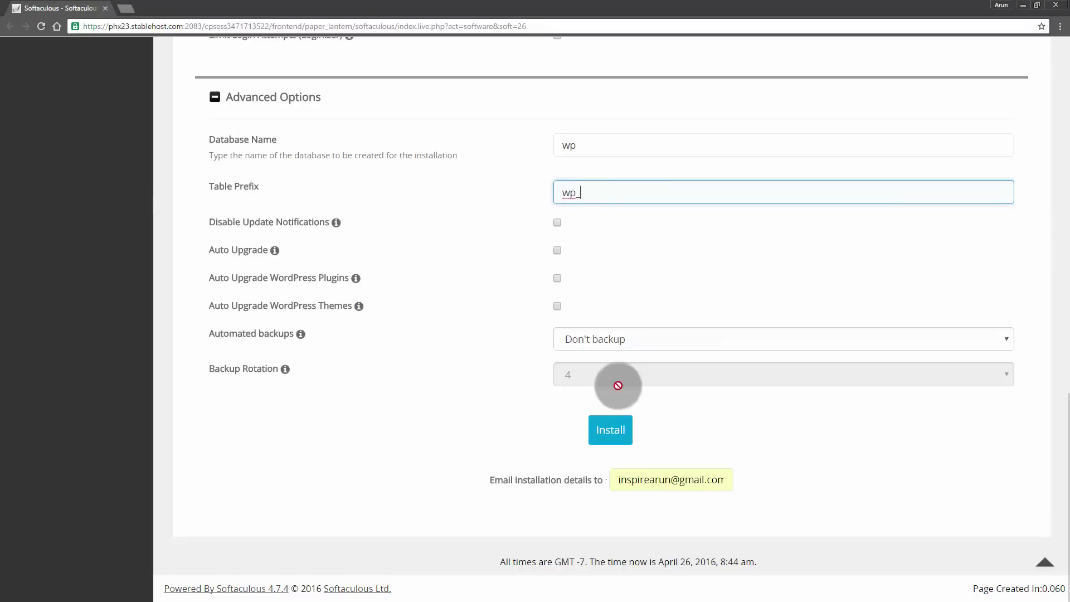
- Run the install, check the new My Blog front page, then open its Dashboard without saving the password
click(606, 435)
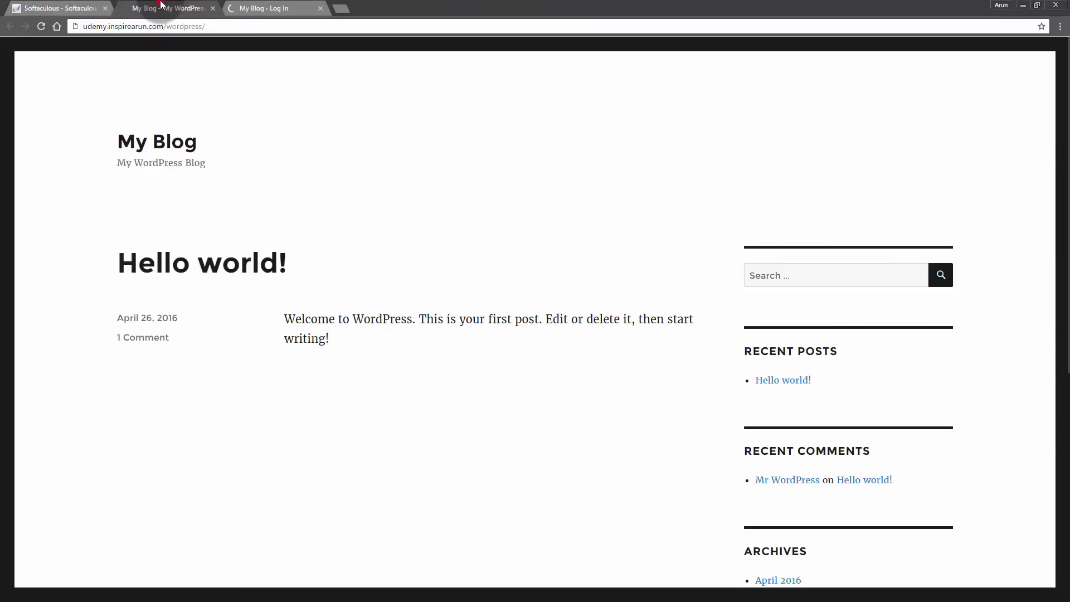
scroll(165, 133, down, 9)
scroll(166, 132, up, 9)
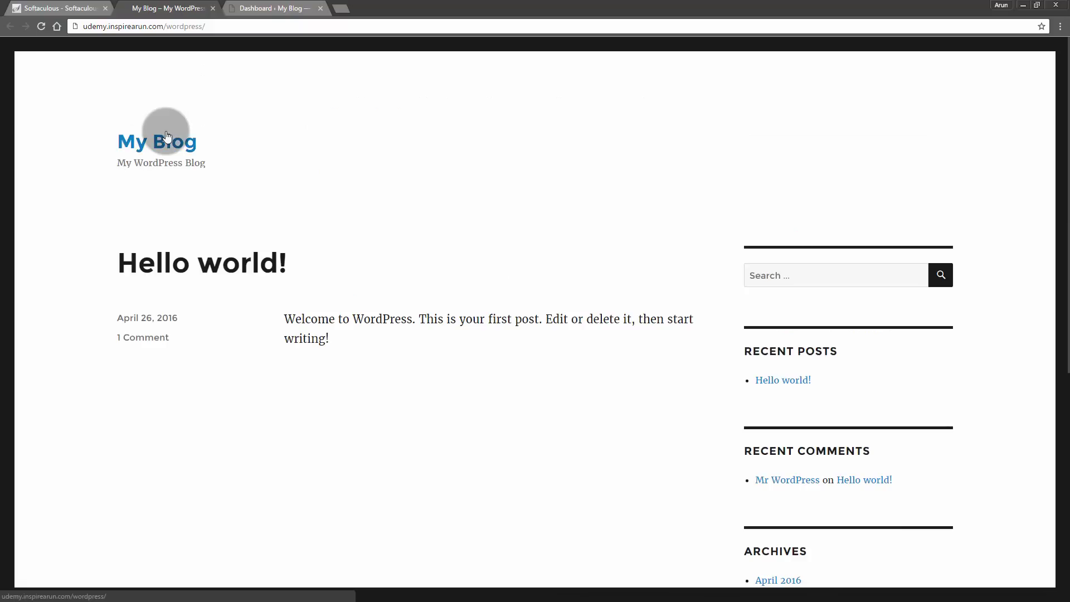
click(271, 8)
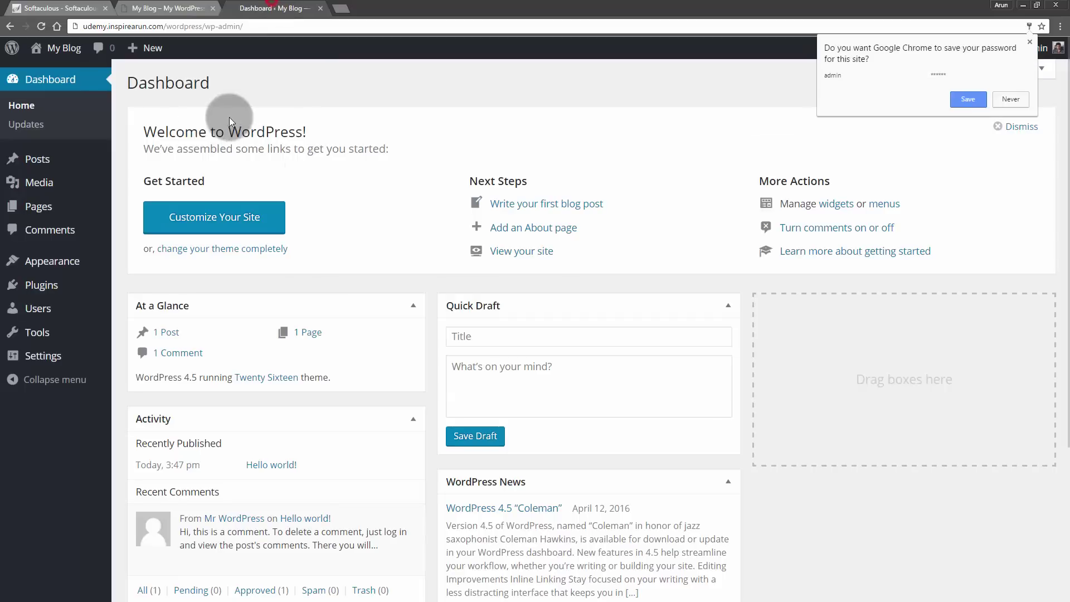
click(1015, 101)
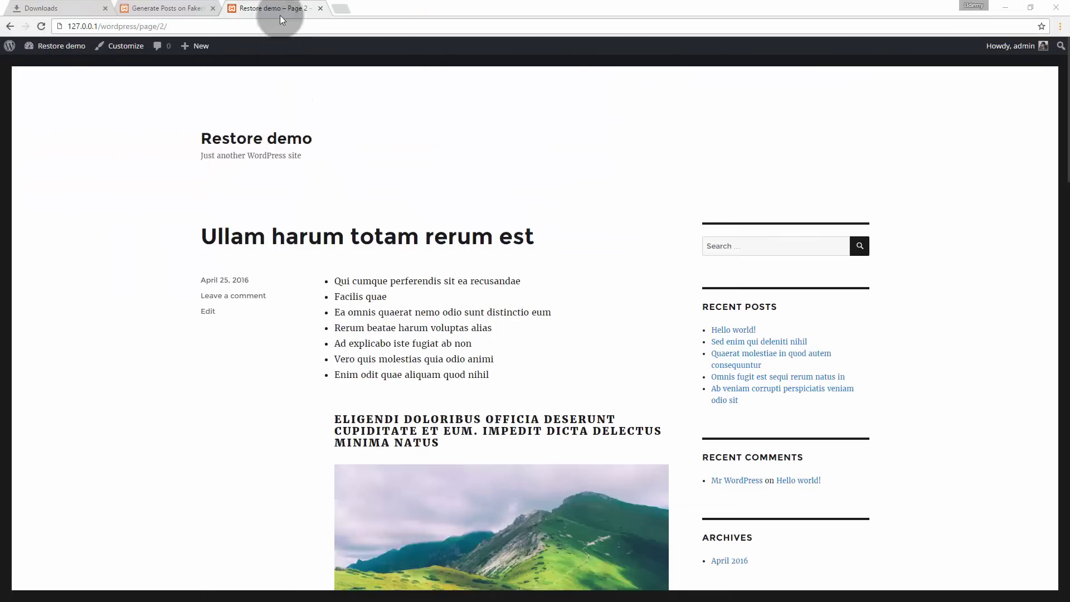
- Install and activate the WP Super Cache plugin from Plugins > Add New
click(185, 6)
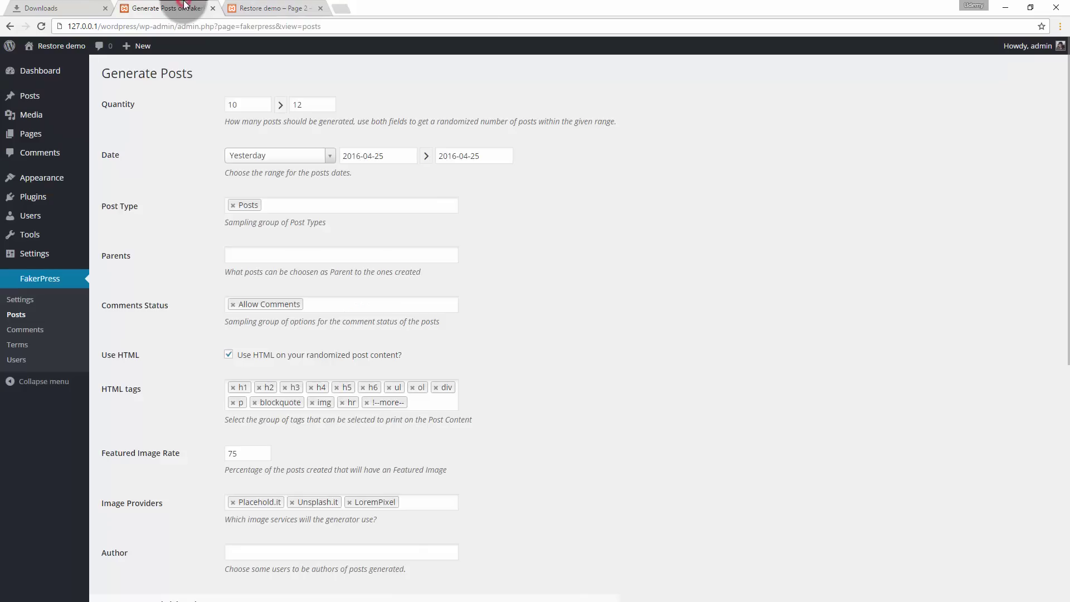
click(35, 202)
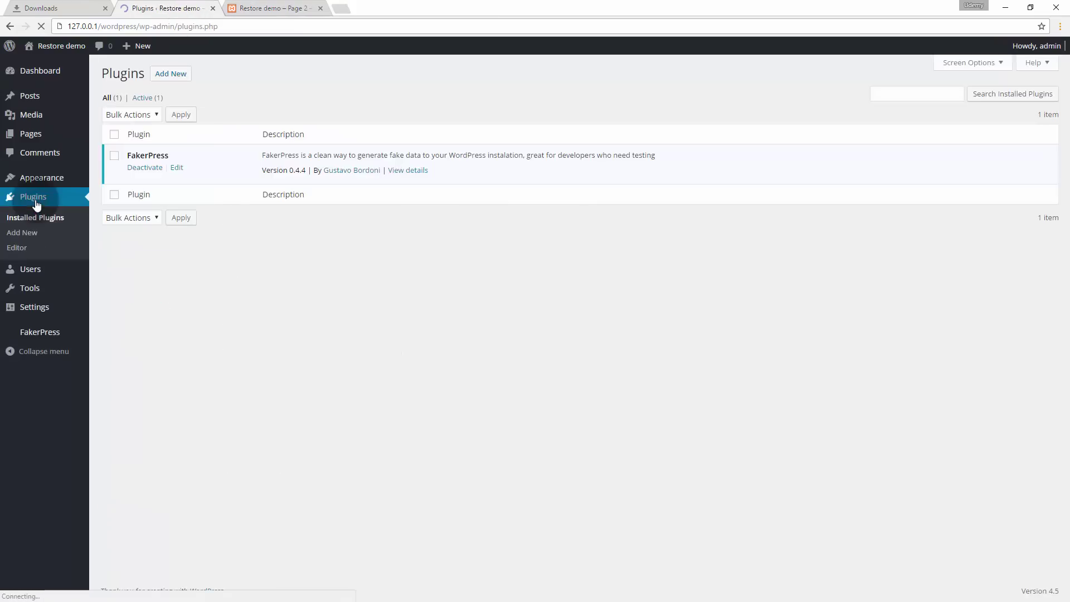
click(165, 83)
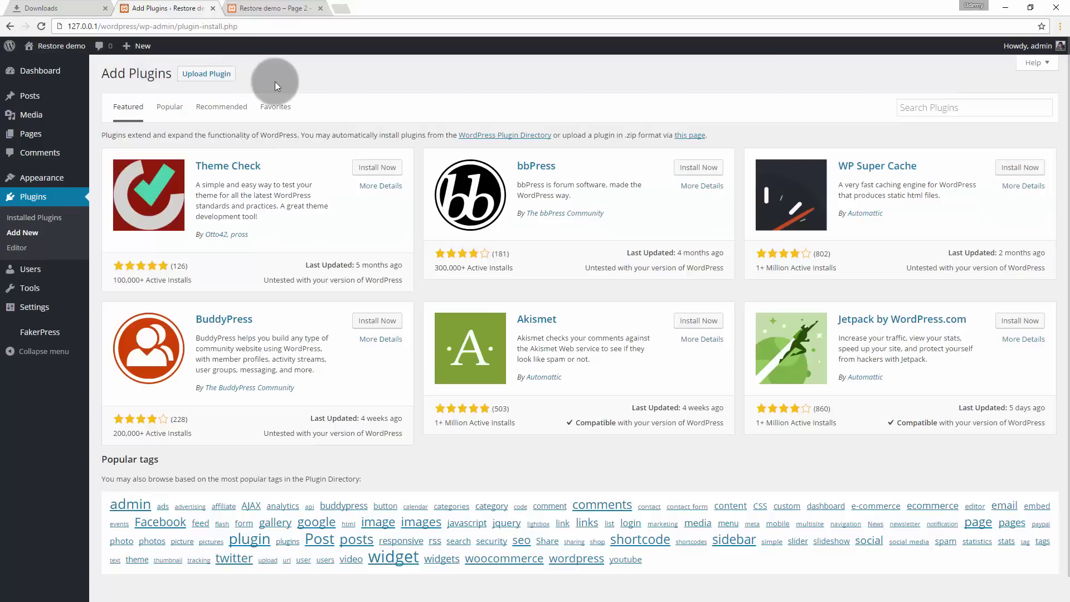
click(1010, 171)
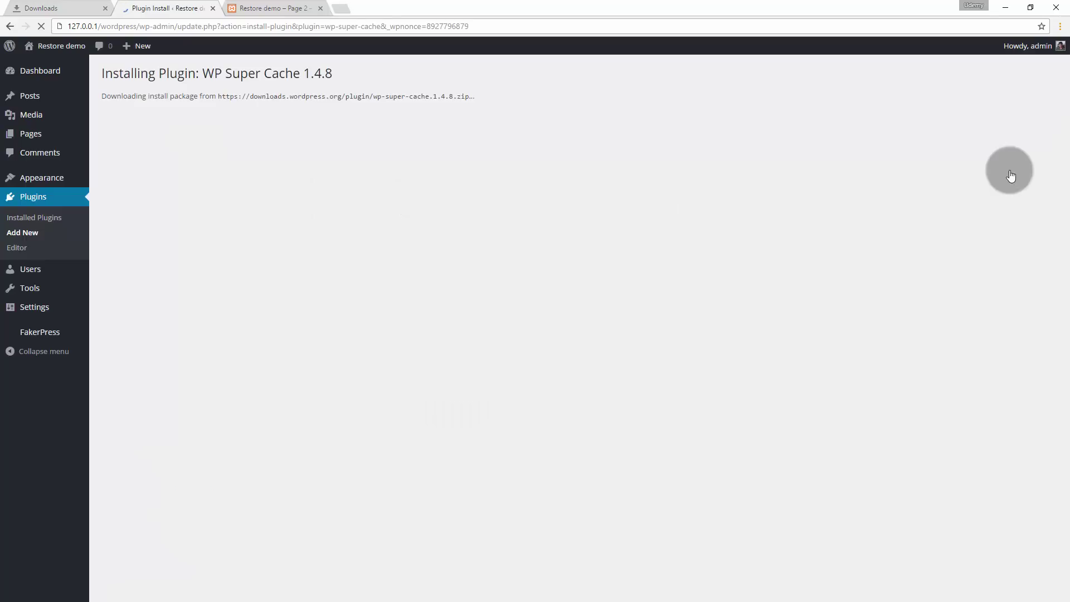
click(129, 169)
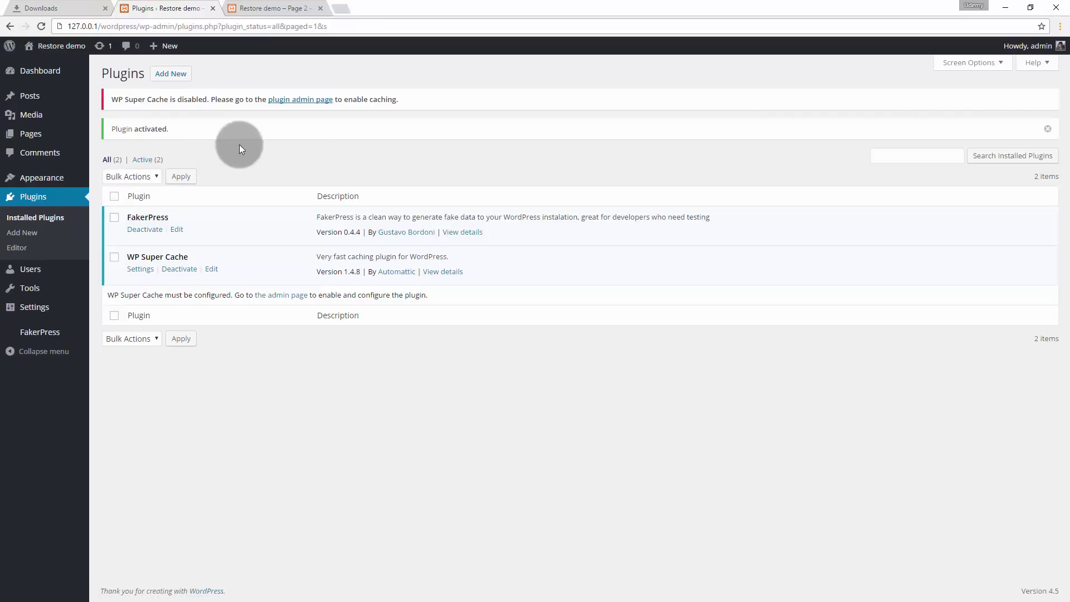
- Switch WP Super Cache caching on, save the status, and view its Advanced settings
click(308, 101)
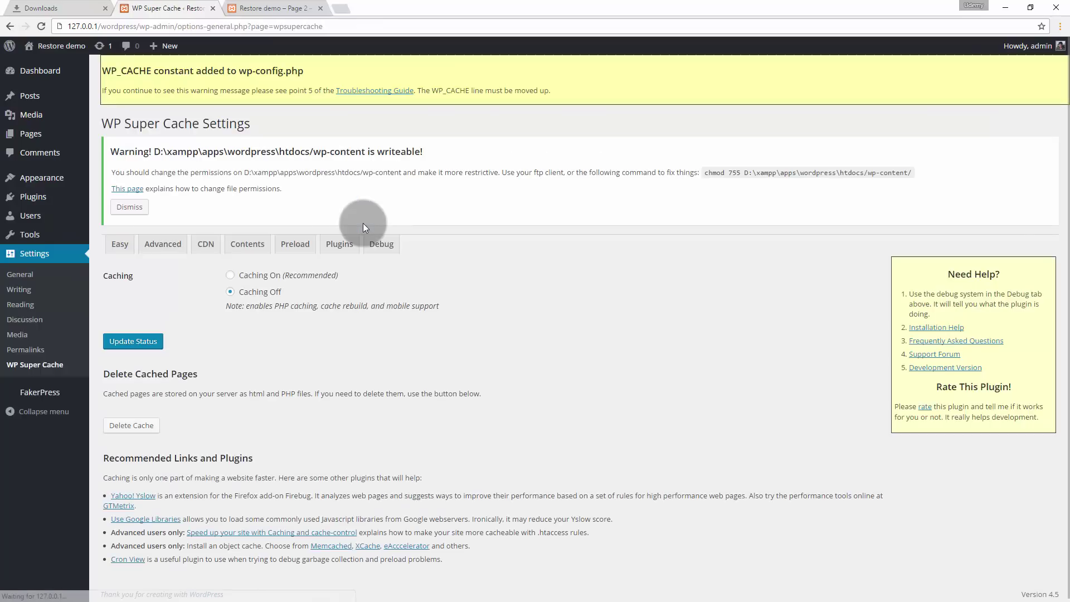
click(231, 277)
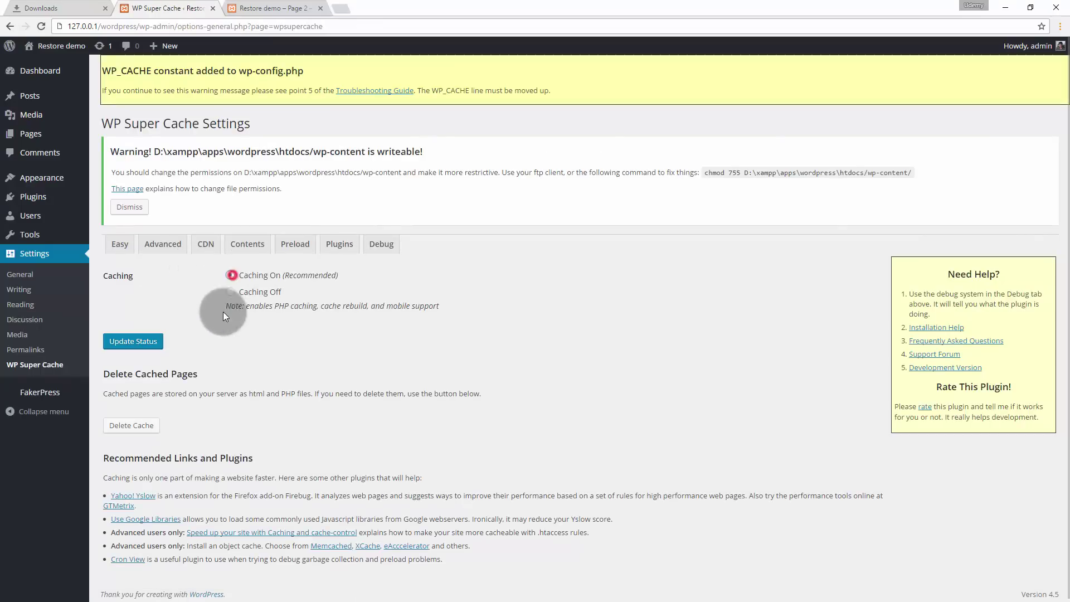
click(144, 344)
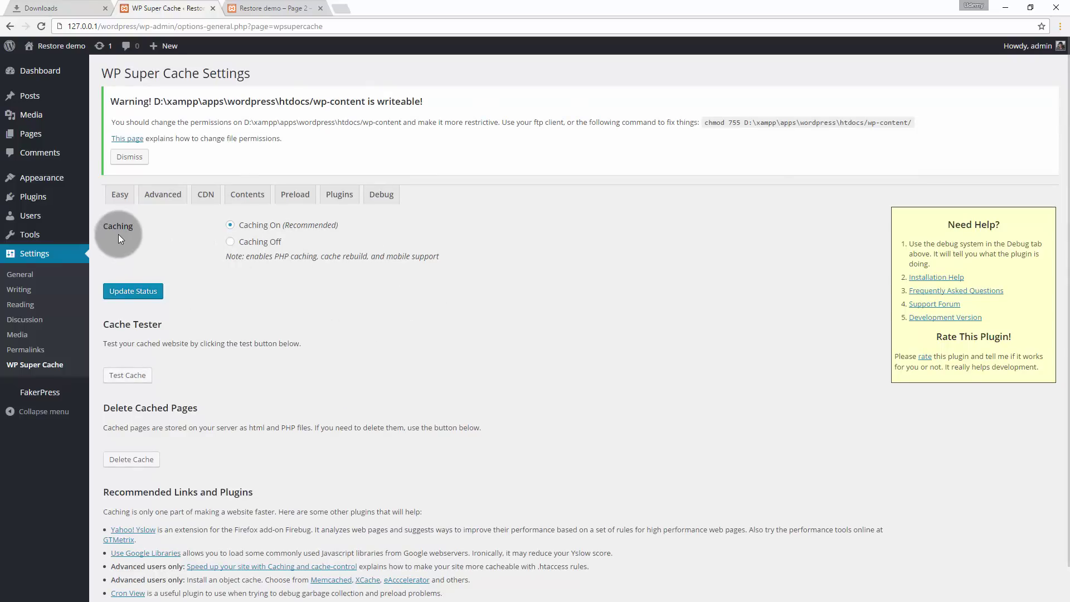
click(166, 193)
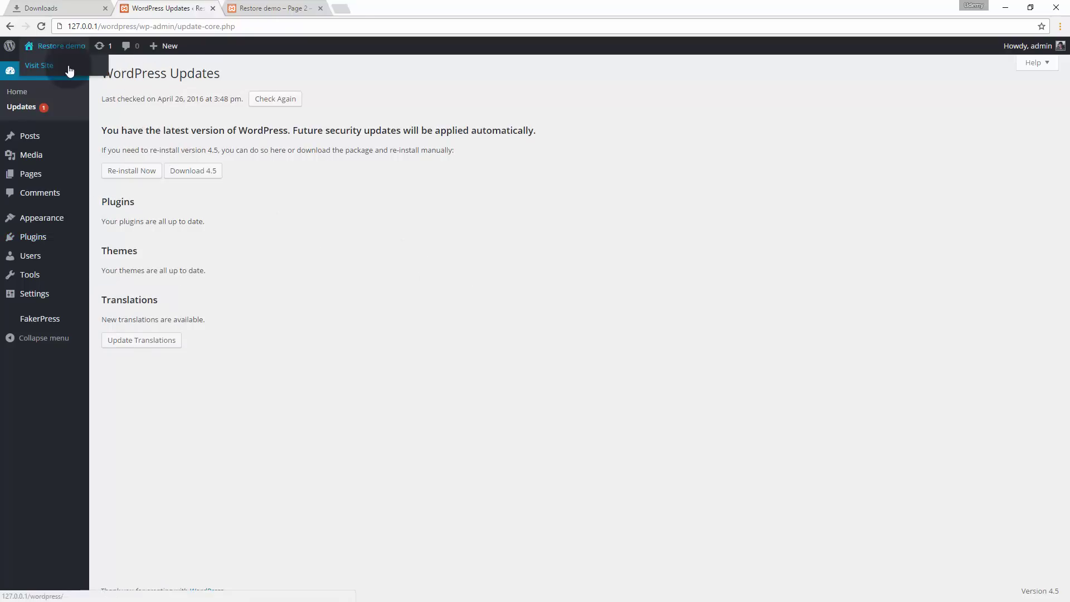
- Open the Restore demo front page in a new tab and close the old Page 2 tab
middle_click(67, 64)
click(320, 8)
click(262, 8)
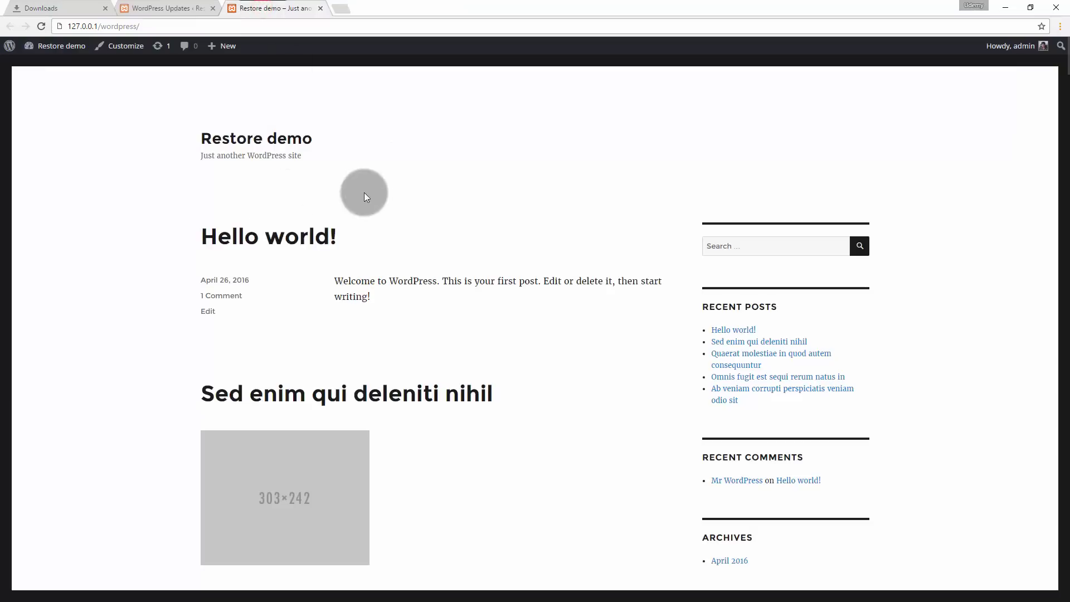
scroll(471, 409, down, 20)
scroll(472, 409, up, 20)
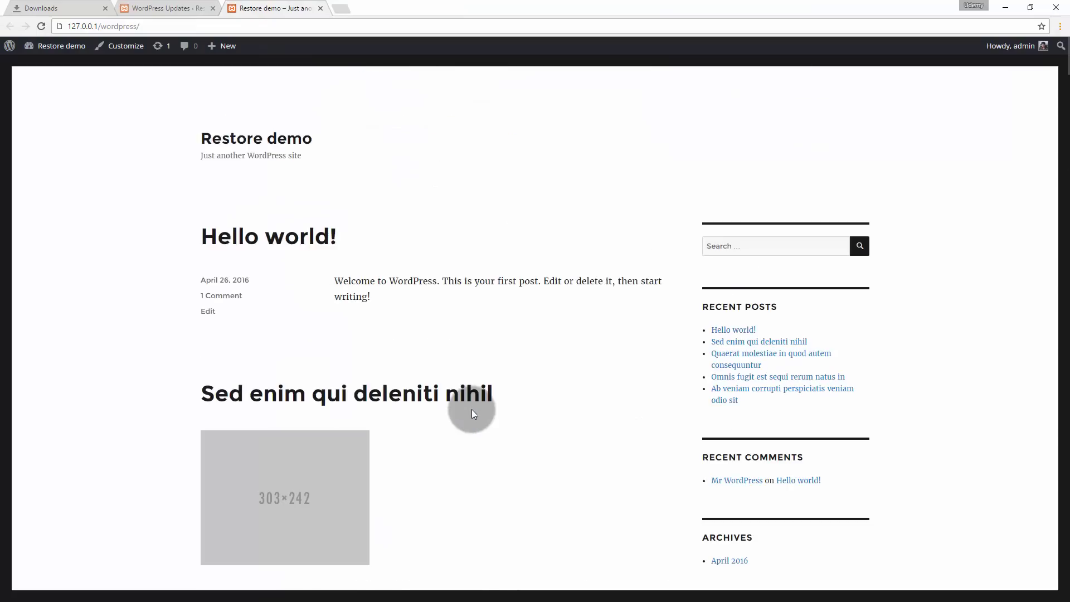
- Select the bitnami_wordpress database in phpMyAdmin and export it as an SQL file
key(alt+Tab)
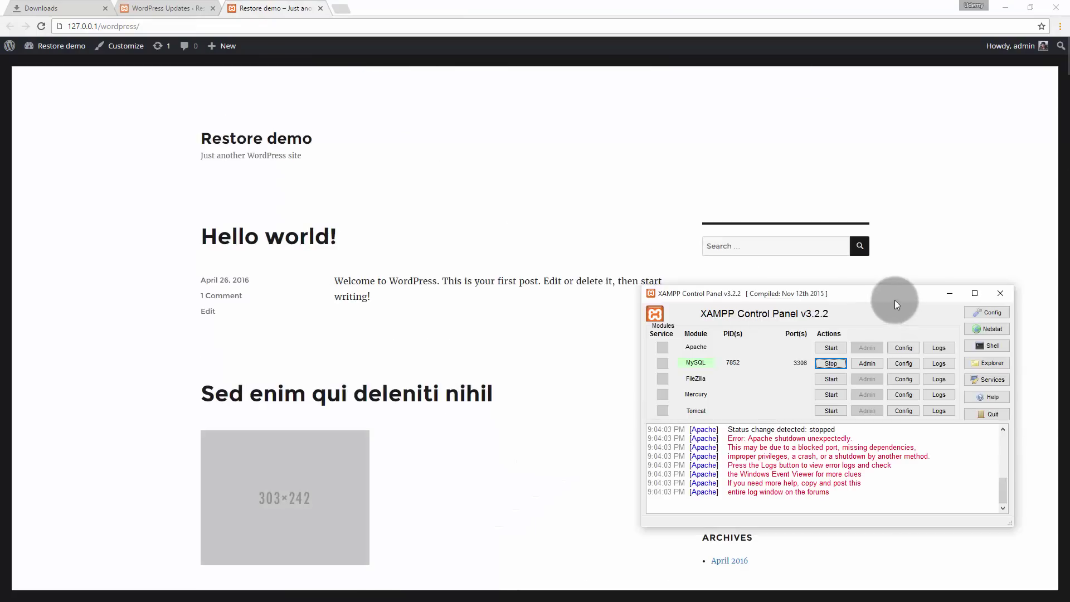
drag(894, 301, 806, 122)
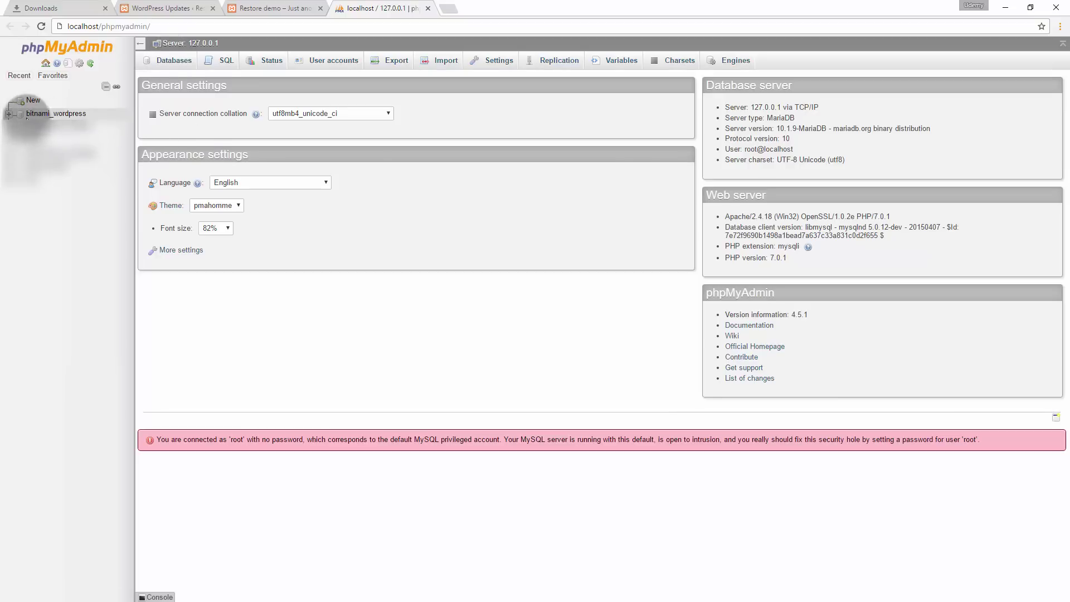
click(81, 115)
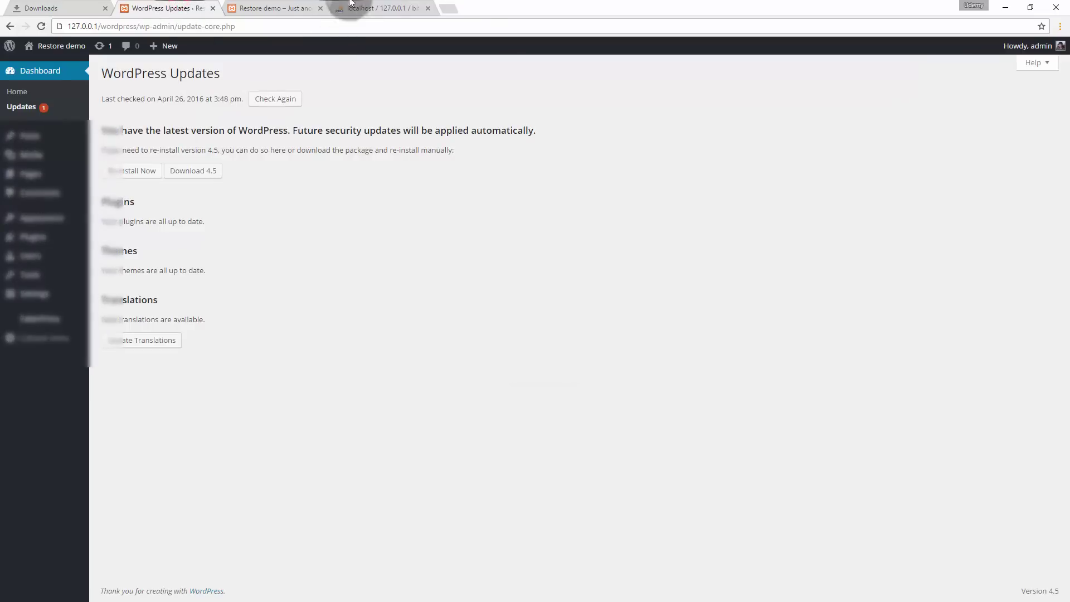
click(359, 8)
click(365, 62)
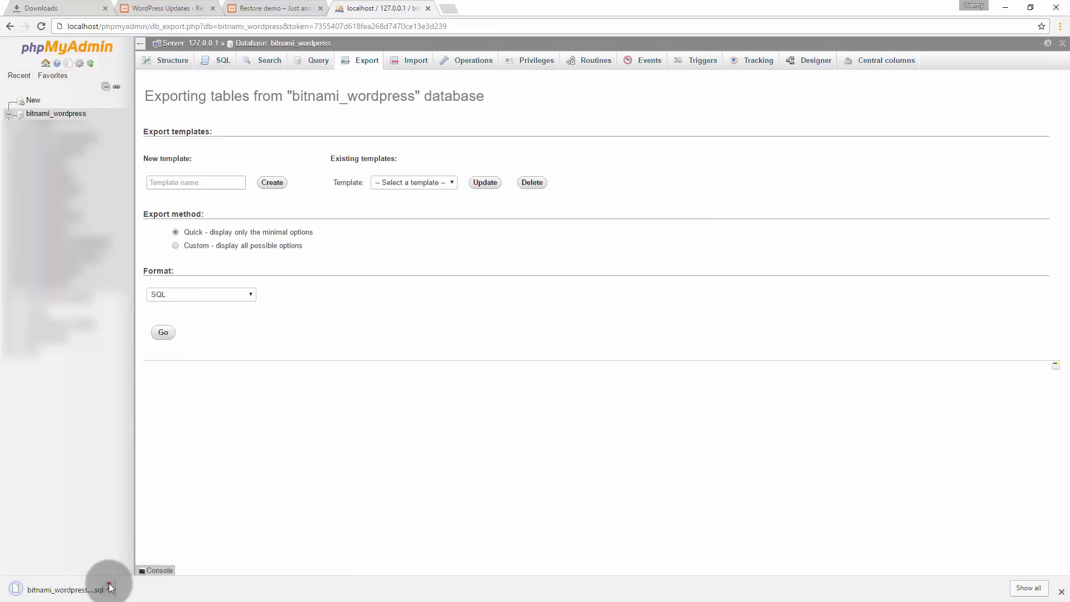
- Find bitnami_wordpress (1).sql by searching 'bit' in Downloads and edit it in Notepad++
click(109, 586)
click(128, 557)
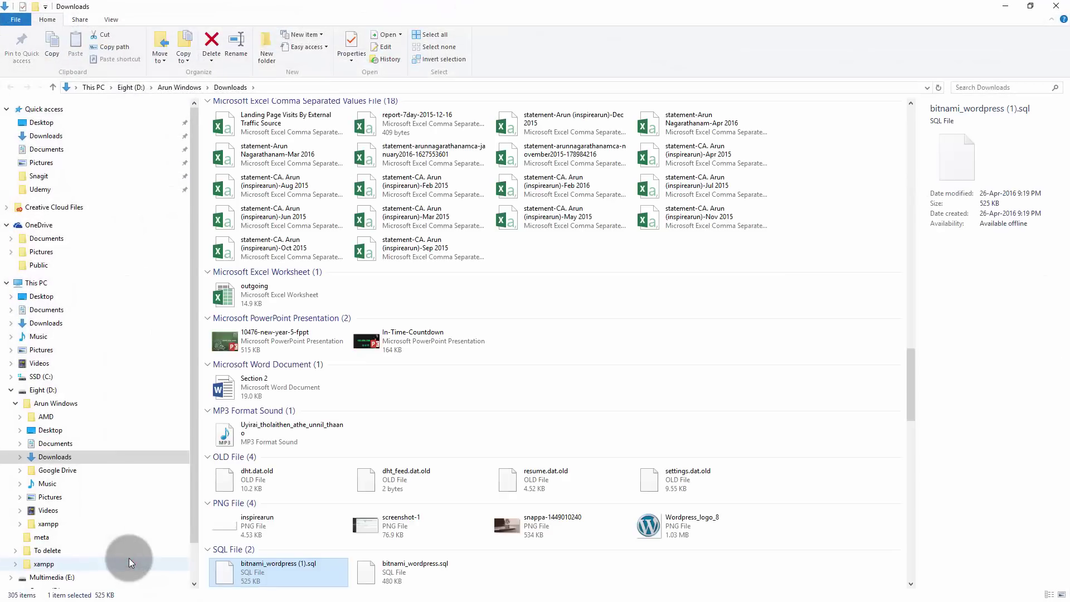
click(630, 127)
text(bitnam)
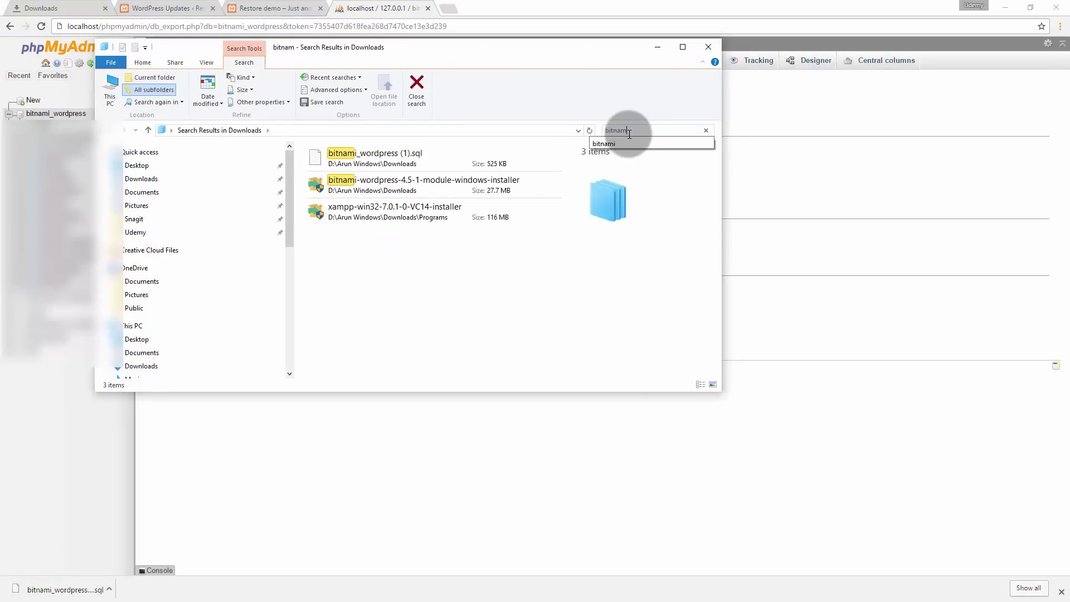
right_click(355, 153)
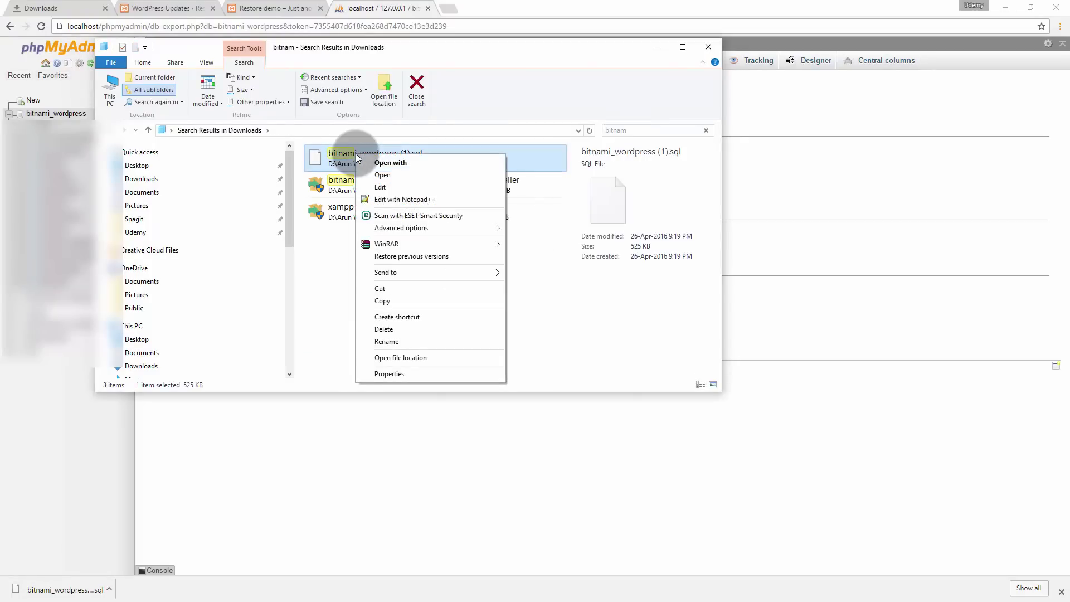
click(426, 199)
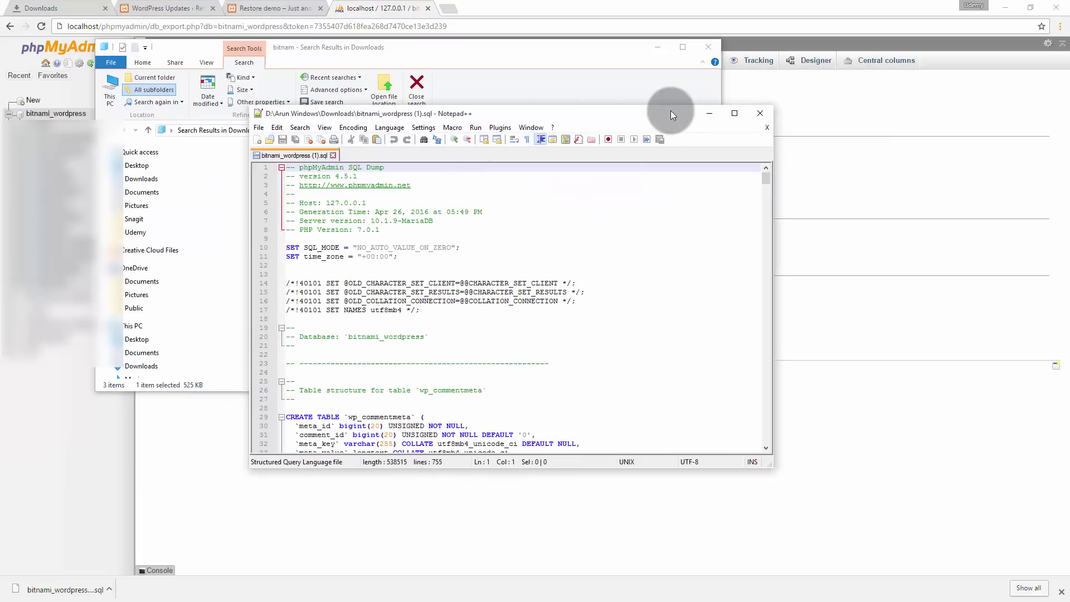
drag(670, 111, 650, 106)
ctrl+scroll(547, 278, up, 2)
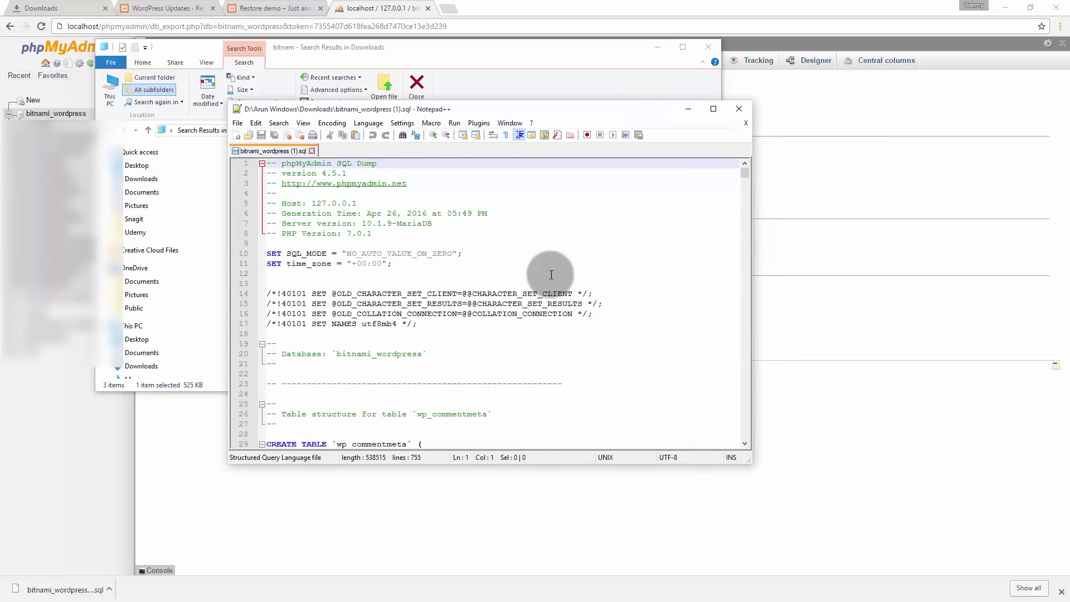
click(712, 108)
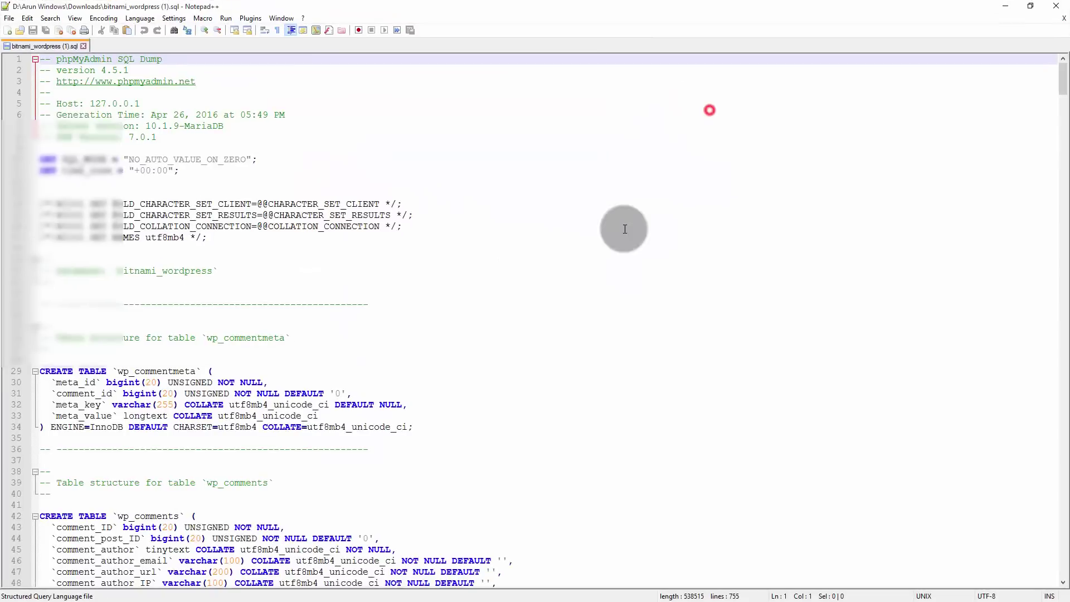
scroll(608, 291, down, 14)
scroll(609, 290, down, 11)
scroll(608, 291, down, 4)
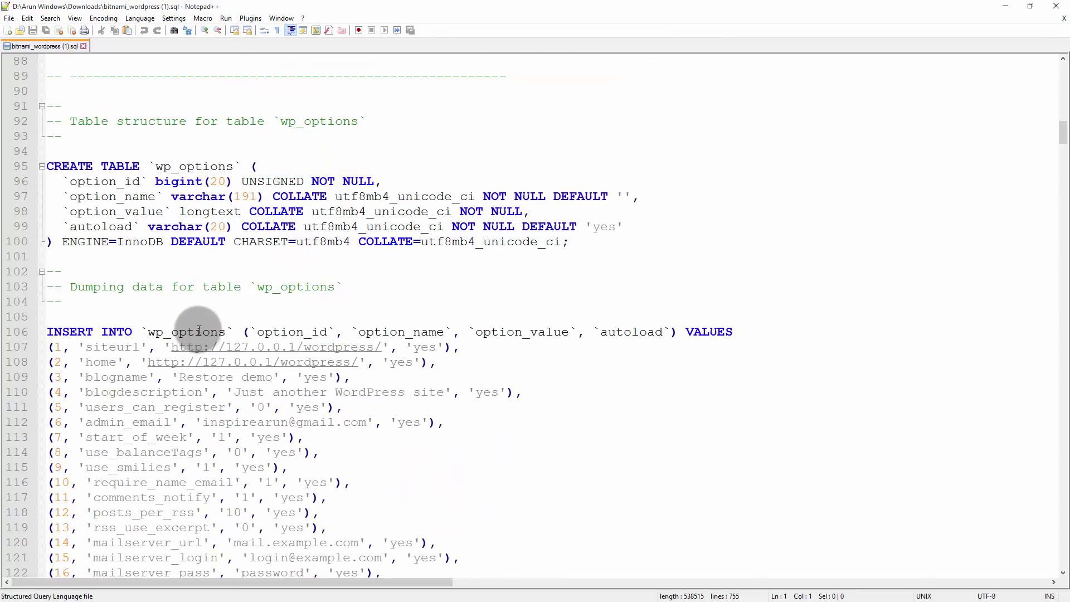
drag(171, 346, 382, 347)
right_click(362, 348)
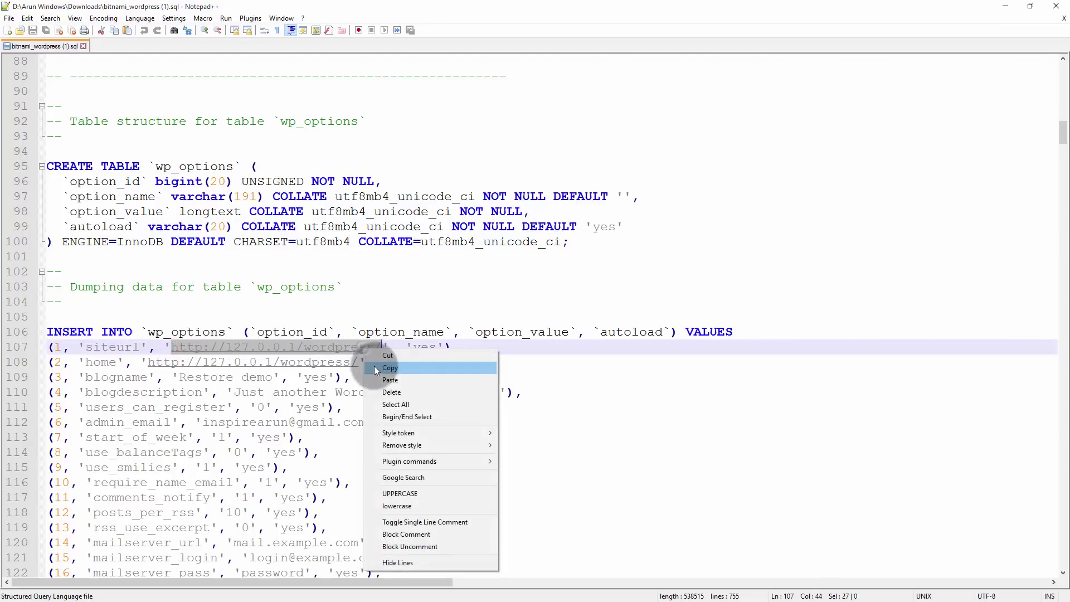
click(375, 366)
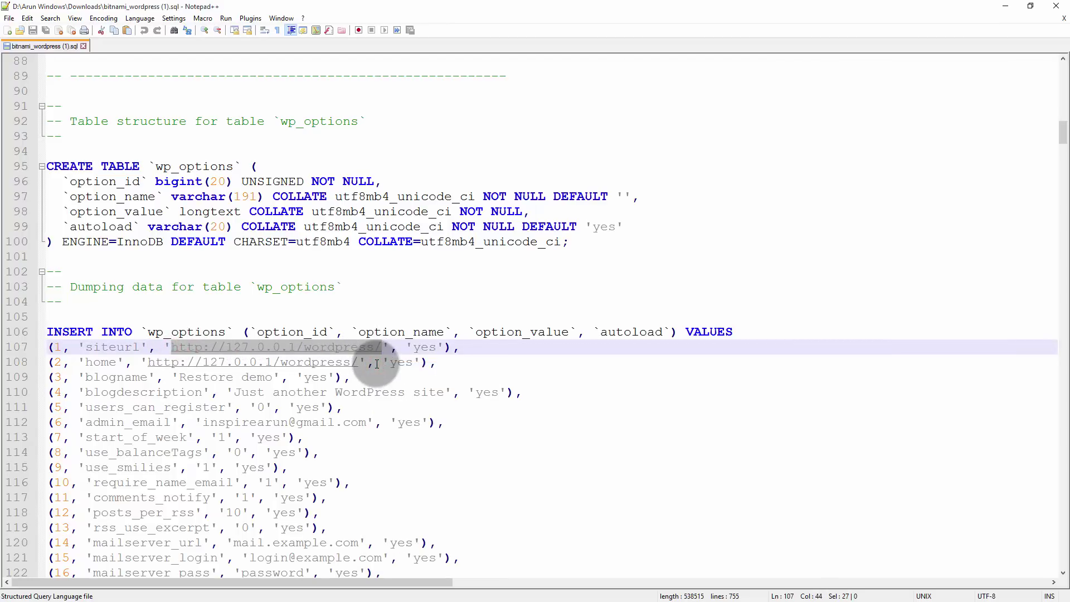
key(ctrl+h)
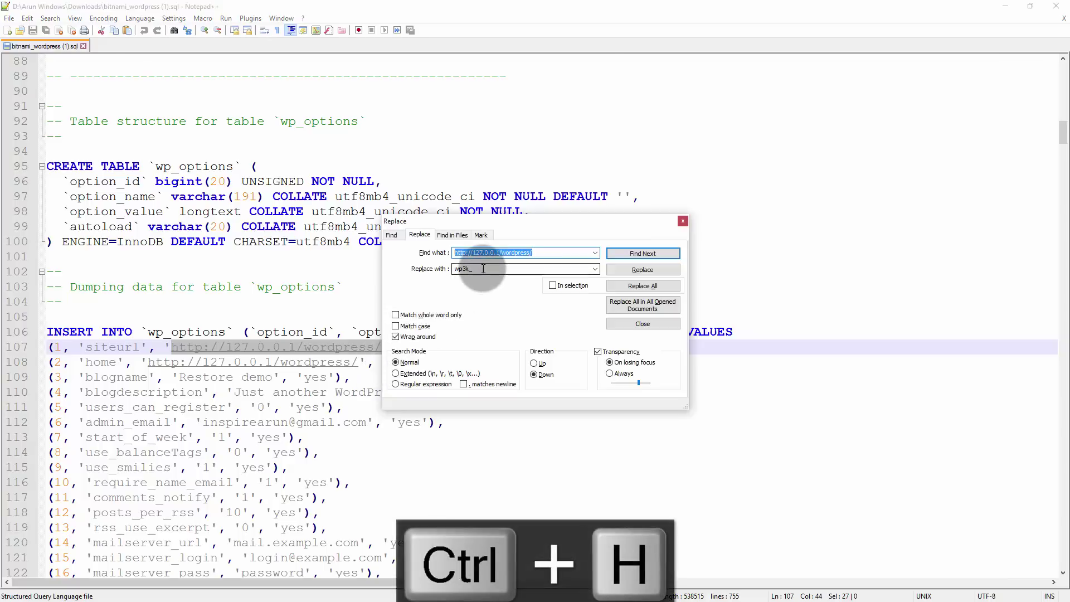
double_click(482, 269)
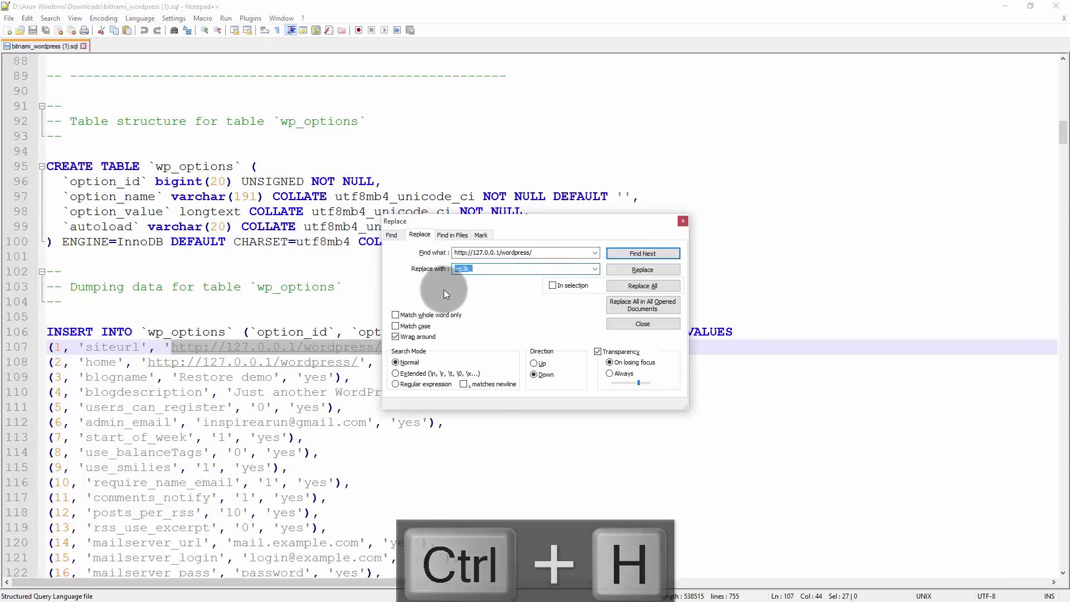
key(ctrl+v)
drag(474, 268, 535, 267)
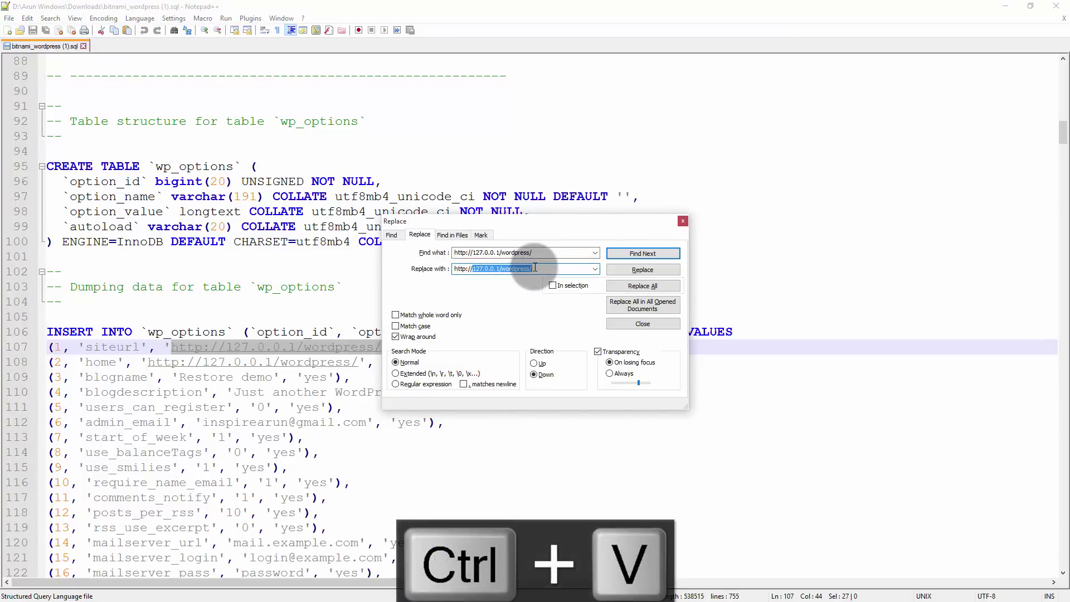
text(udemy)
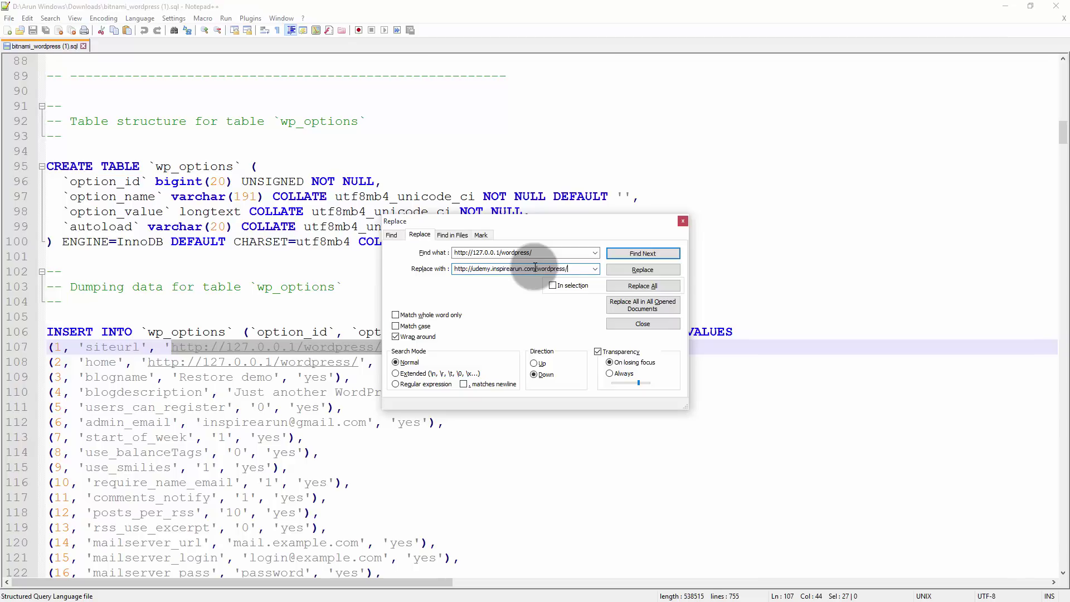
click(634, 286)
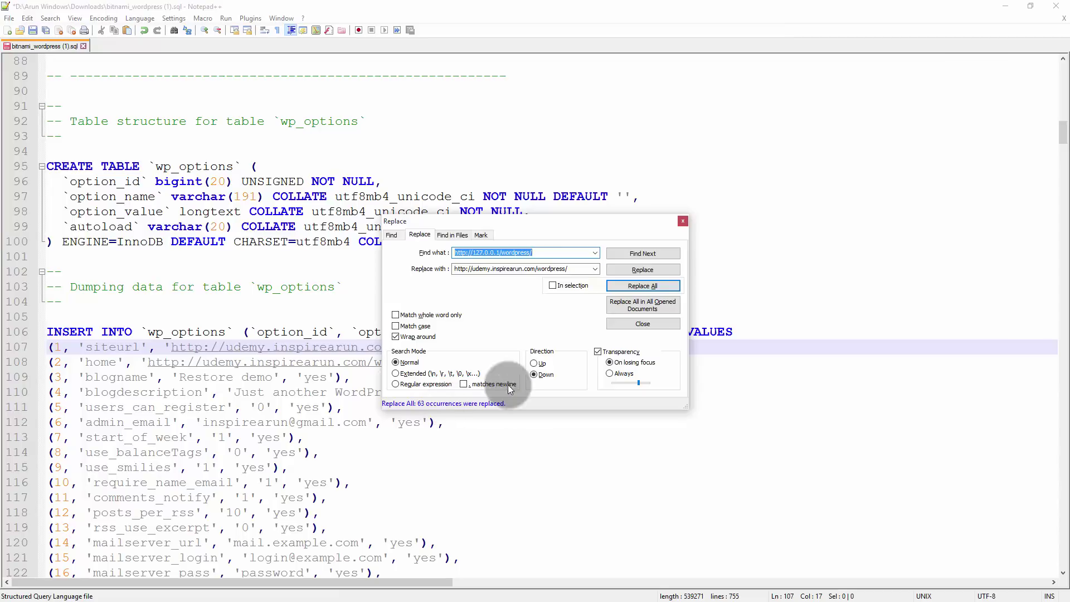
click(635, 325)
click(528, 288)
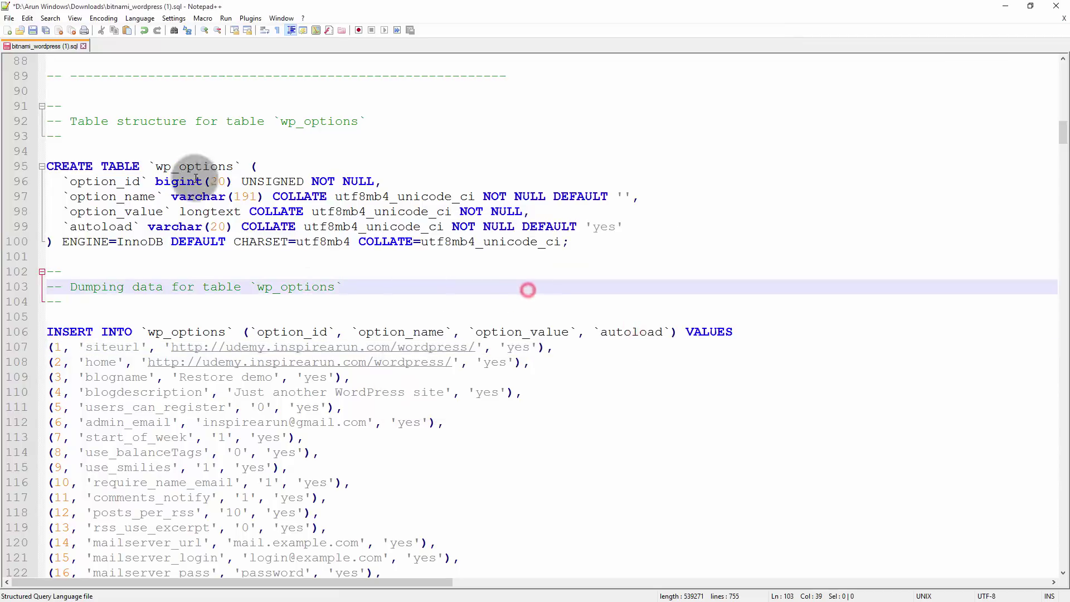
click(9, 18)
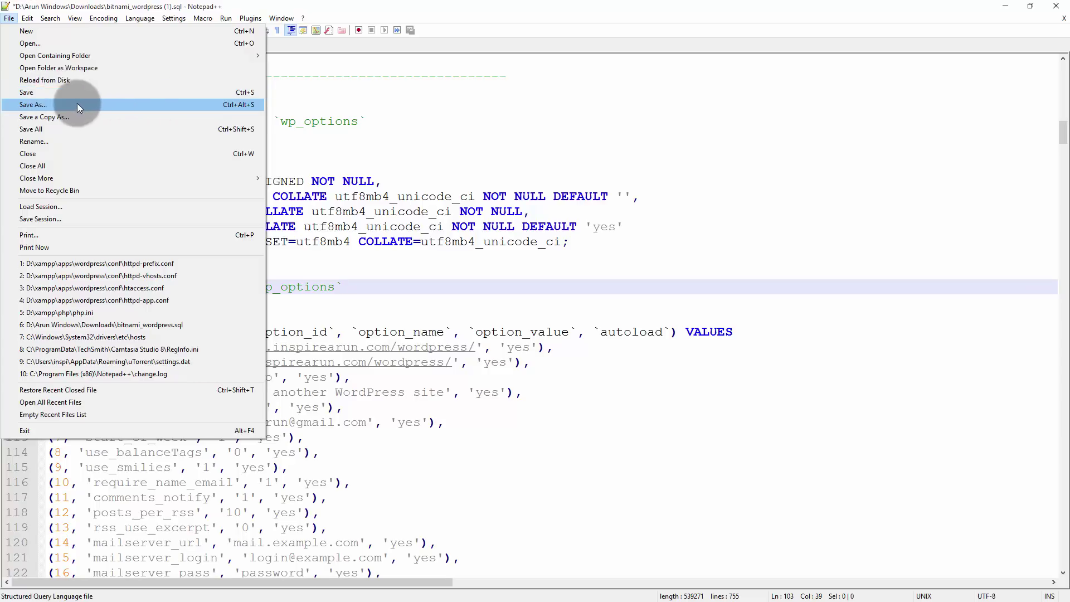
click(248, 95)
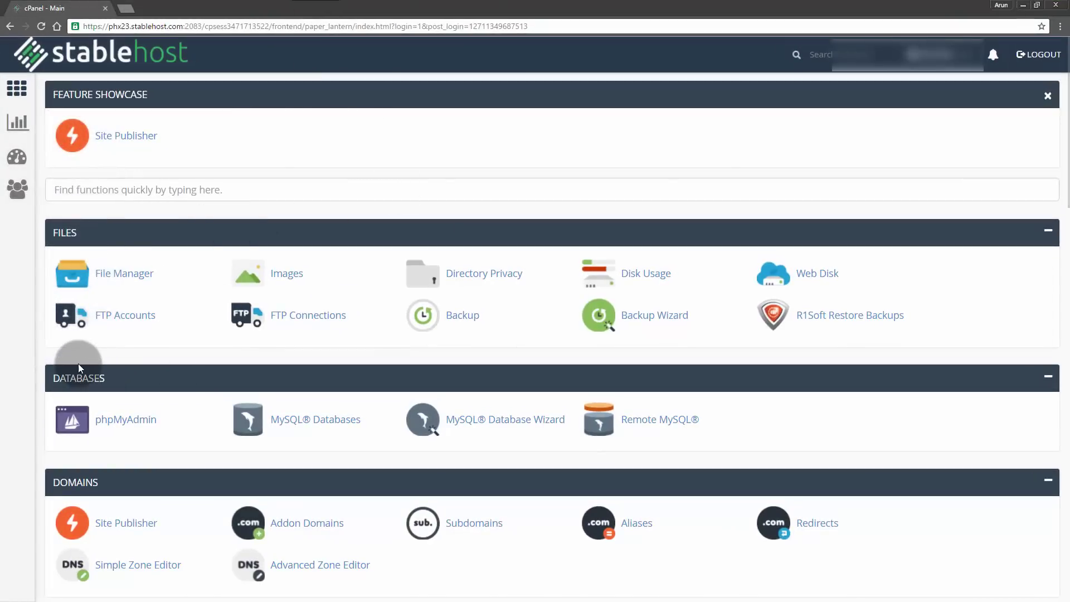
- Open inspirea_wp199 under inspirea in cPanel's phpMyAdmin and show its table list
scroll(67, 340, down, 3)
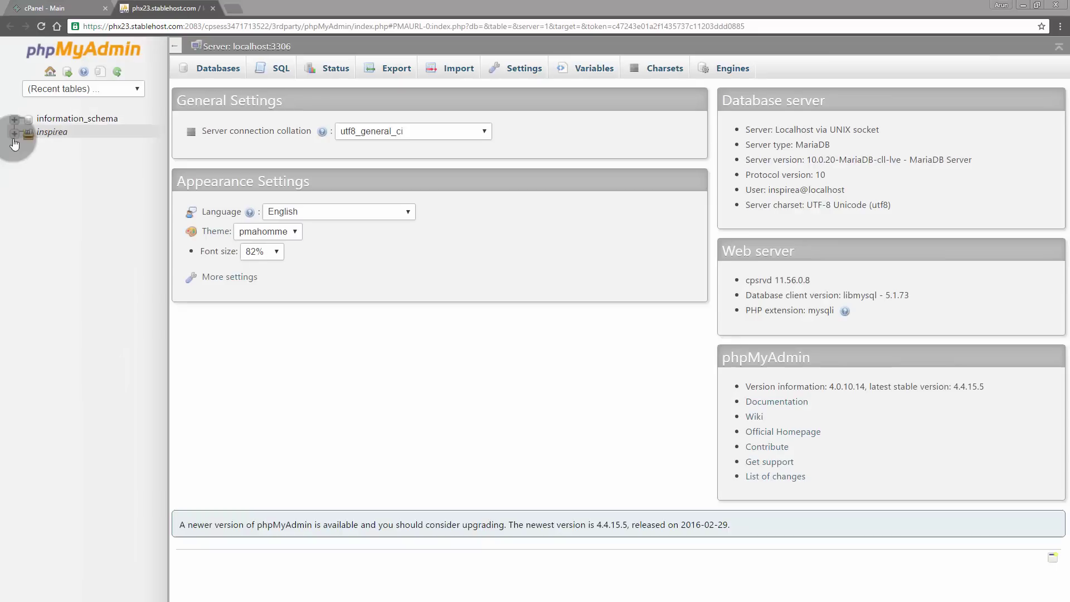
click(13, 134)
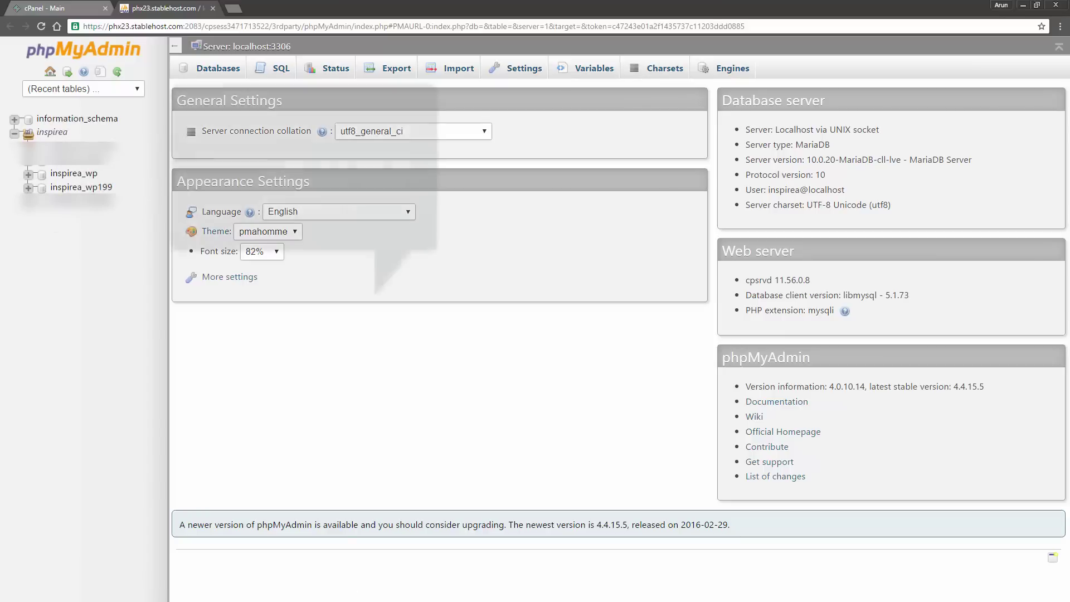
click(94, 188)
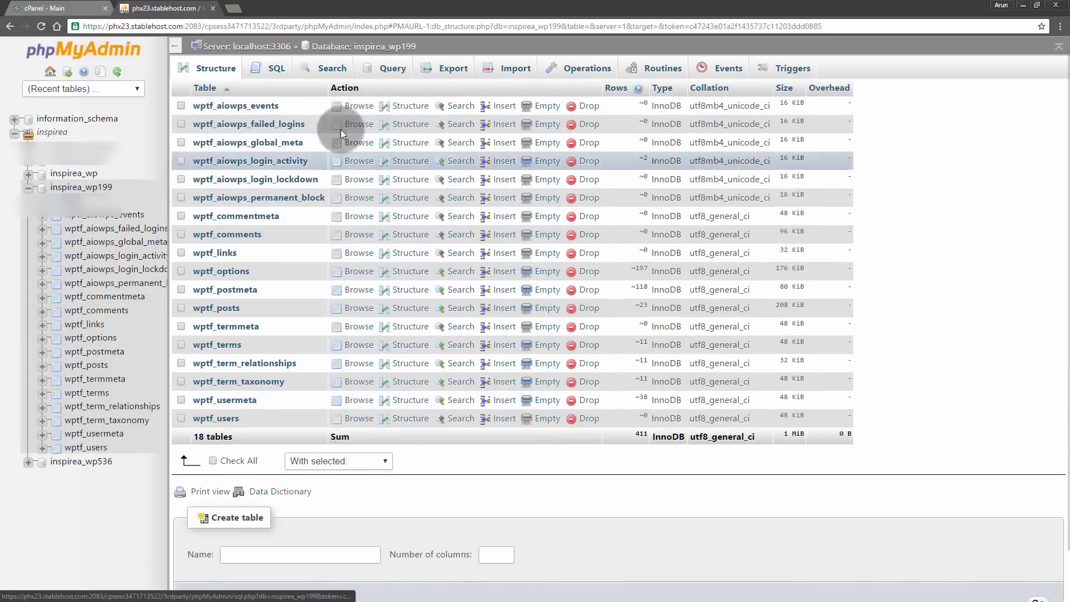
click(514, 67)
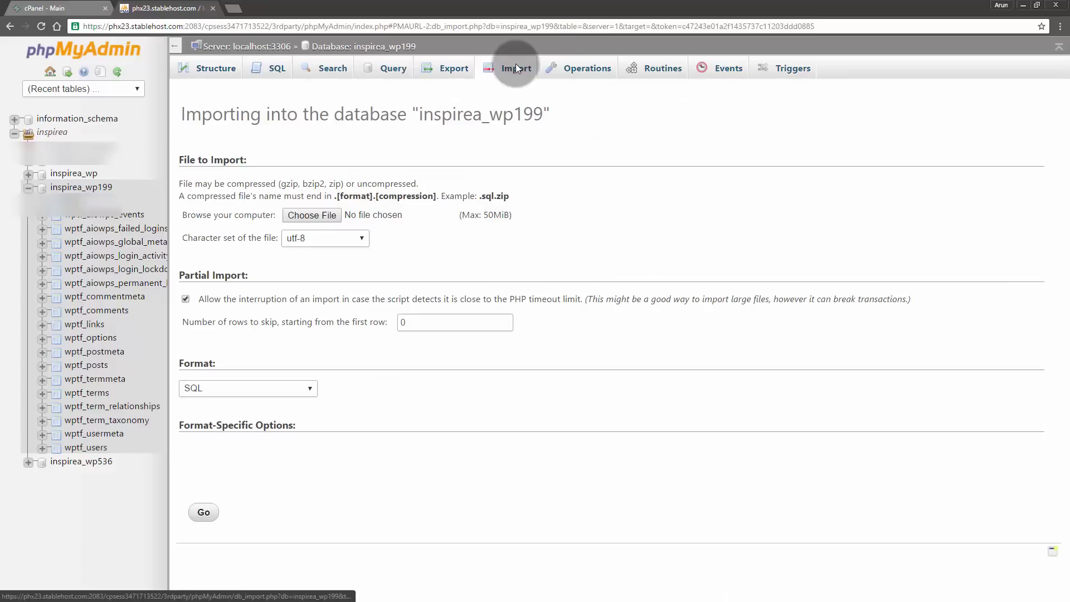
click(221, 76)
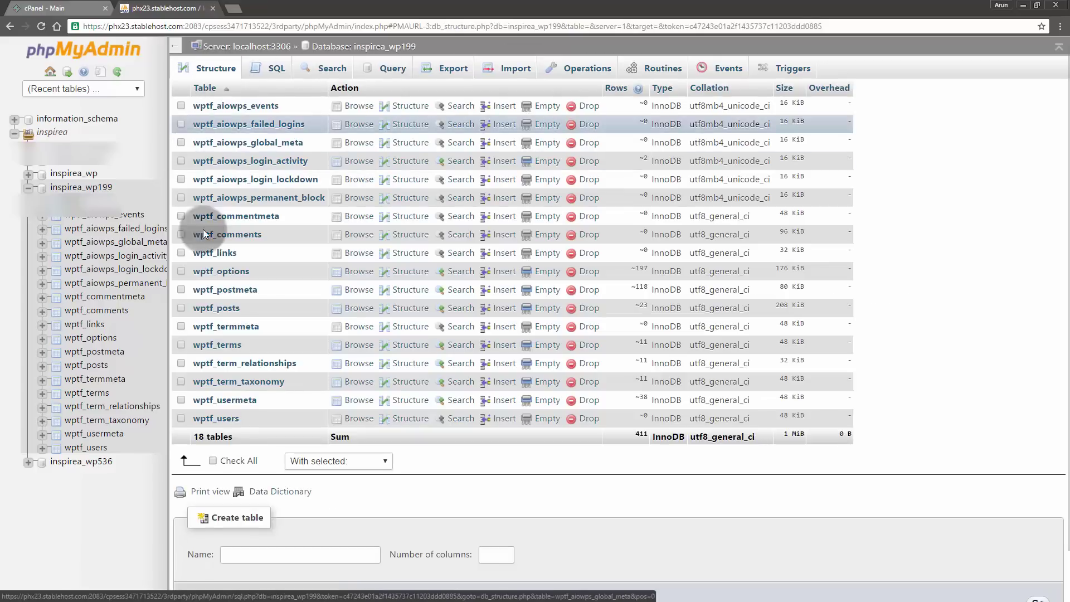
- Drop all 18 existing tables from the inspirea_wp199 database
click(213, 460)
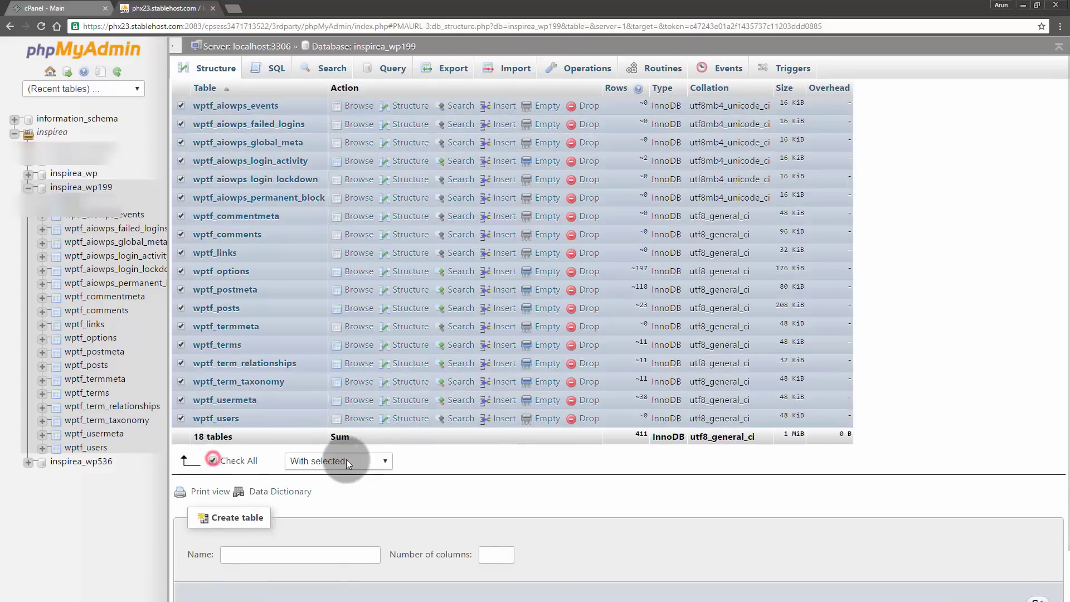
click(346, 461)
click(330, 363)
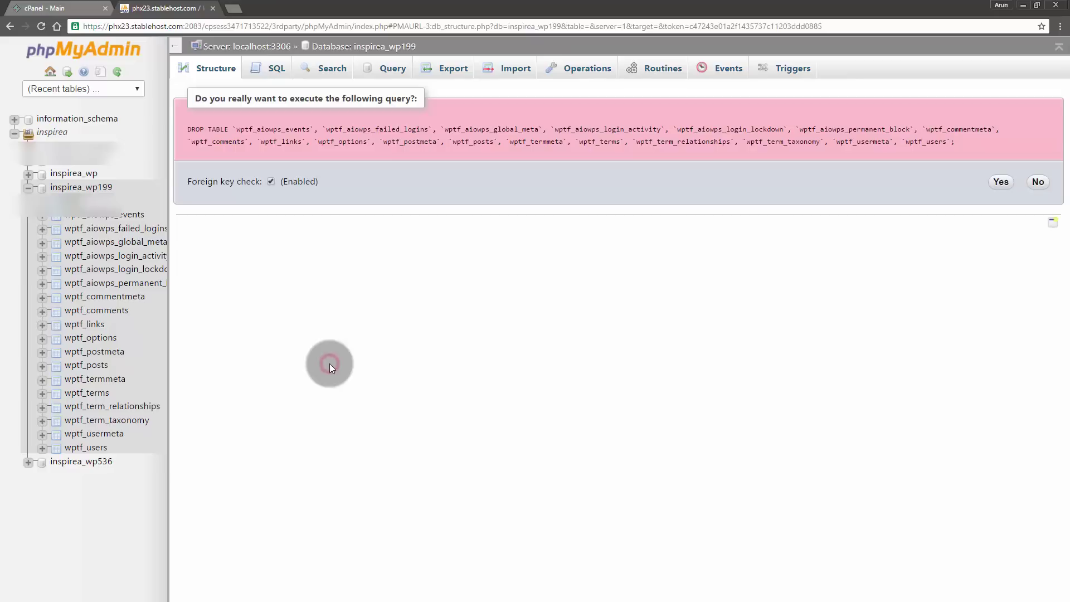
click(1000, 182)
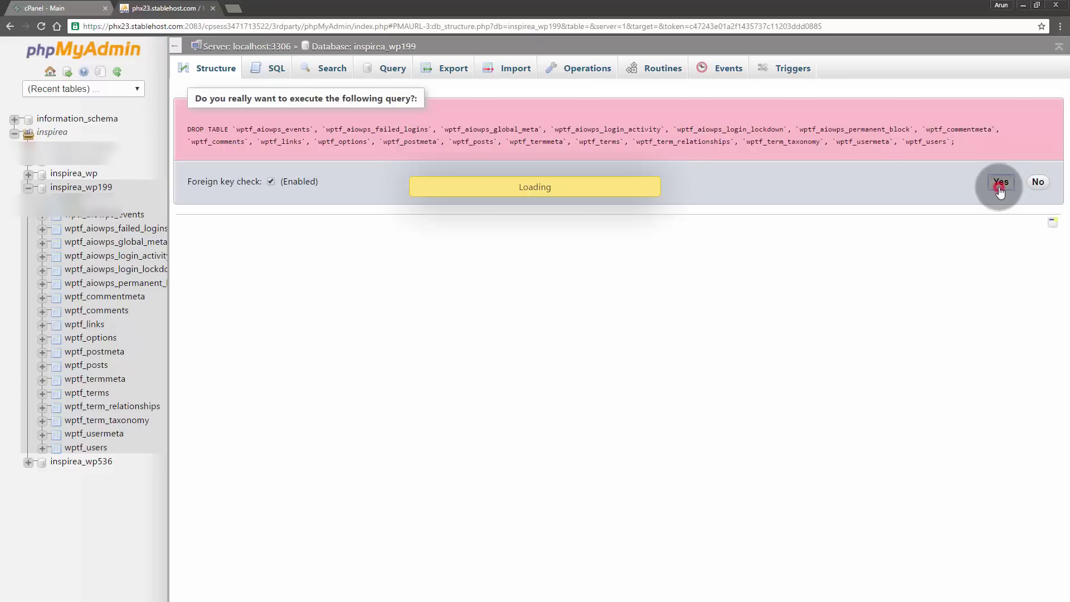
- Select bitnami_wordpress (1).sql as the file to import into the emptied database
click(505, 74)
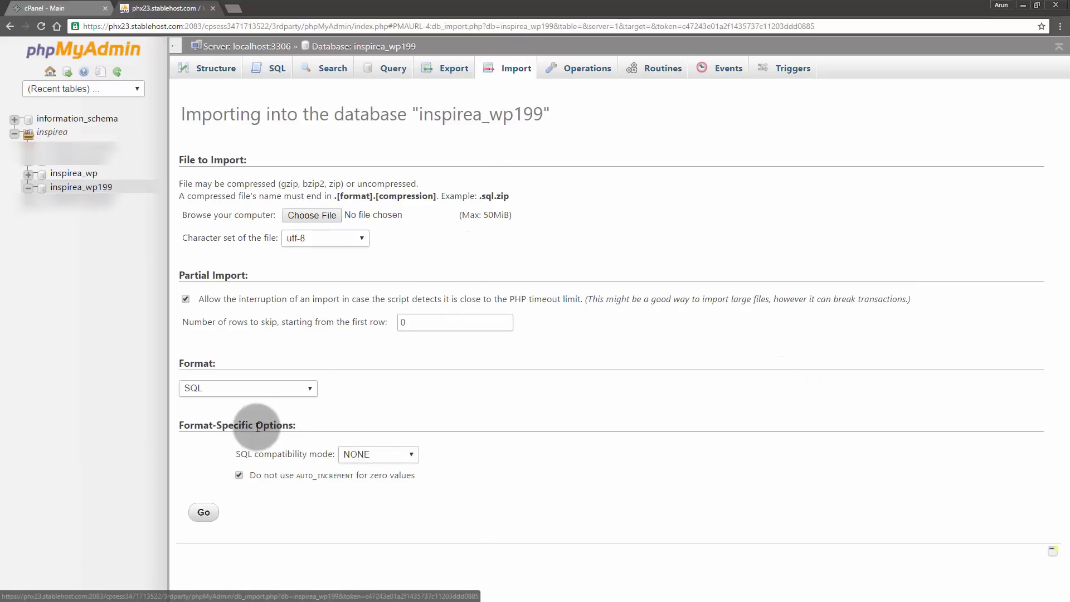
click(313, 215)
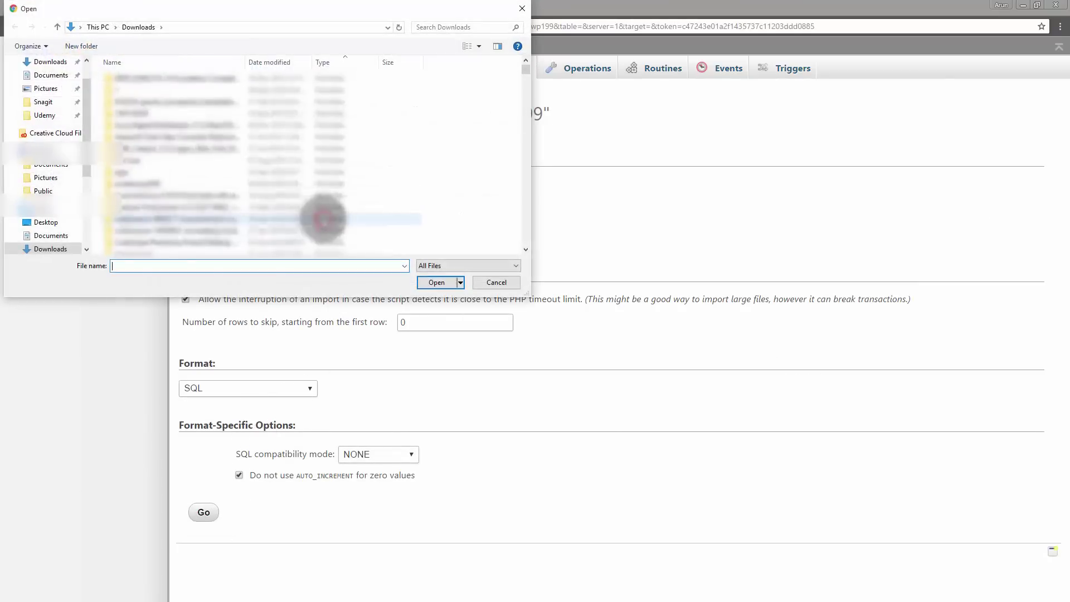
text(bitn)
click(136, 289)
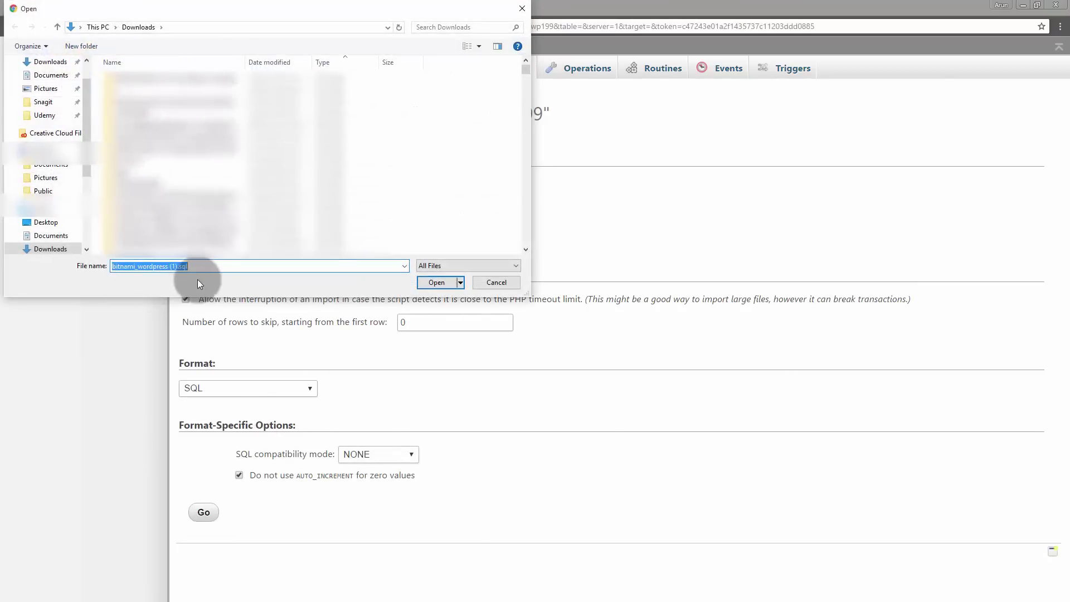
click(445, 282)
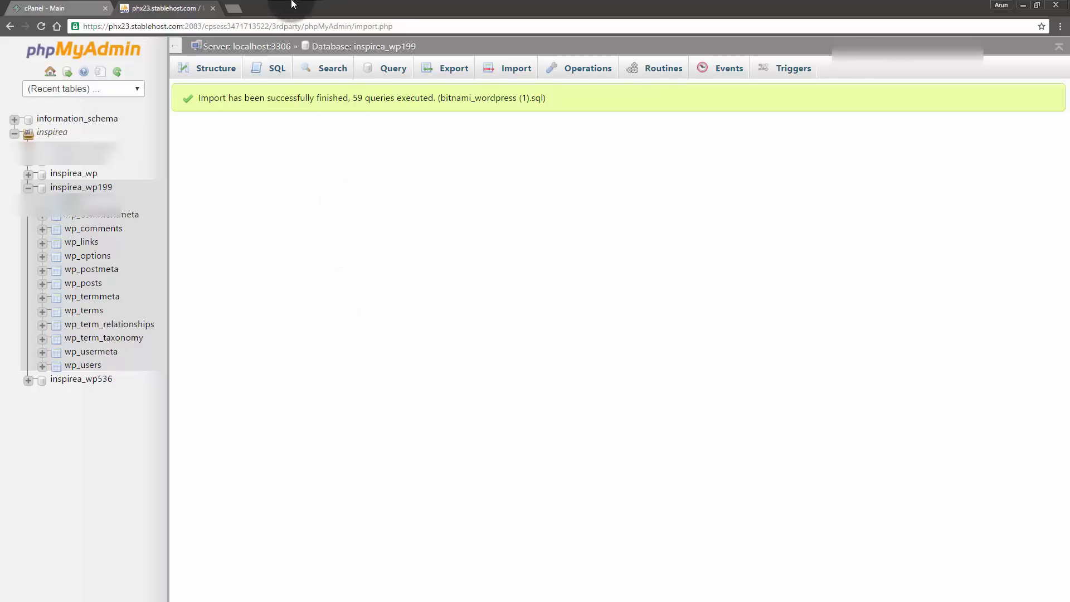
- Browse File Manager to public_html/udemy/wordpress/wp-content and un-maximize the browser window
click(27, 5)
click(125, 135)
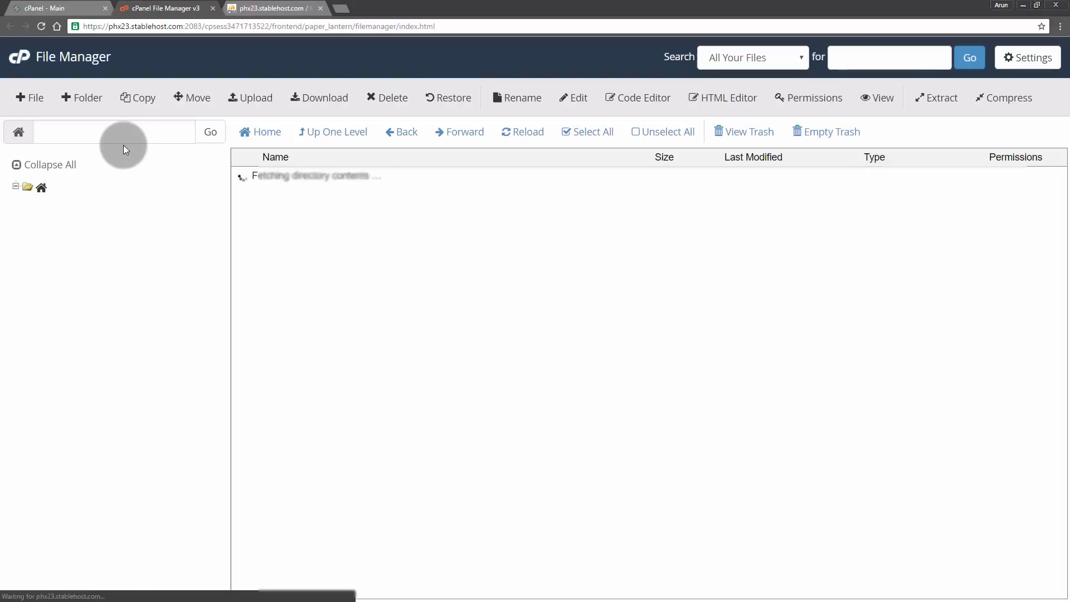
click(29, 451)
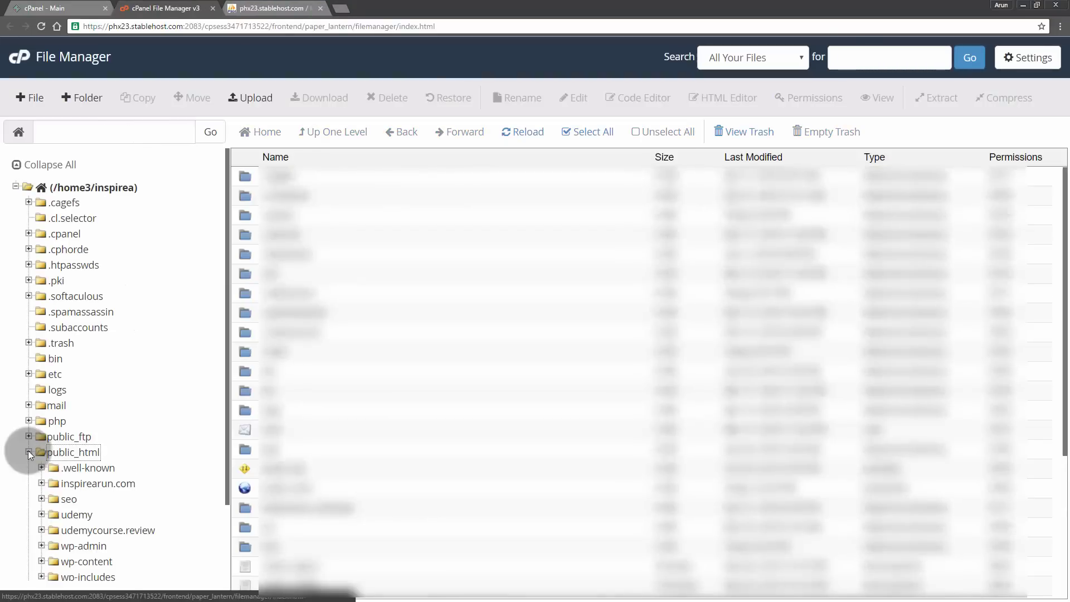
scroll(80, 459, down, 2)
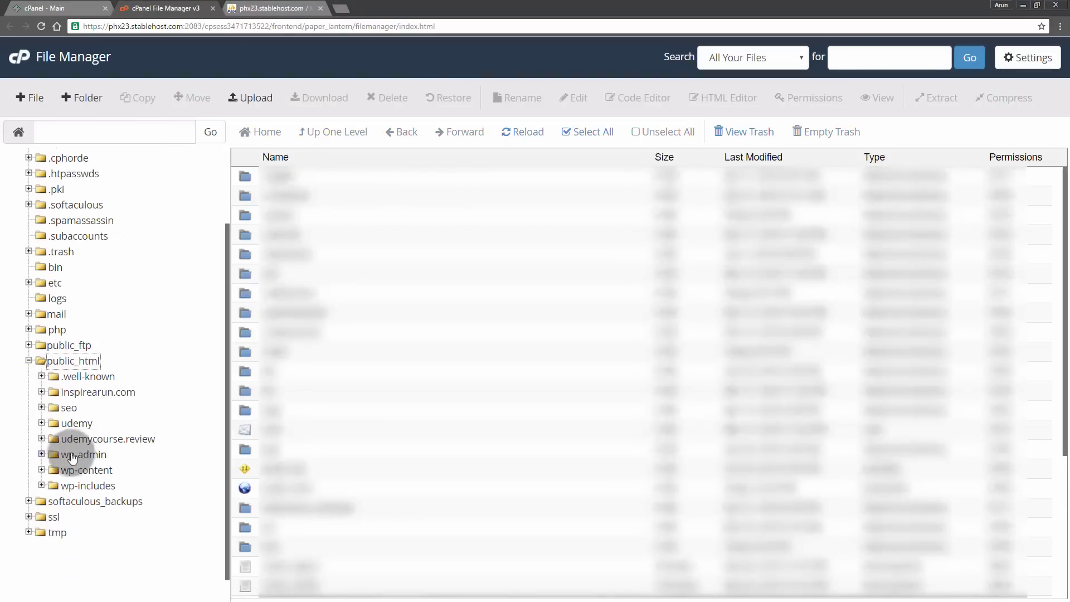
click(42, 423)
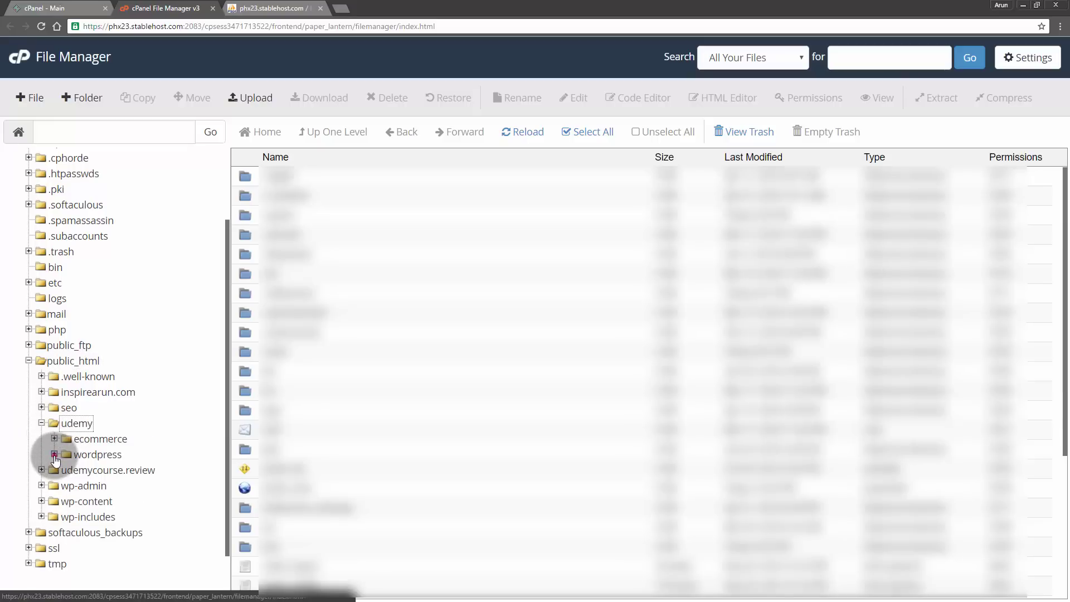
click(119, 457)
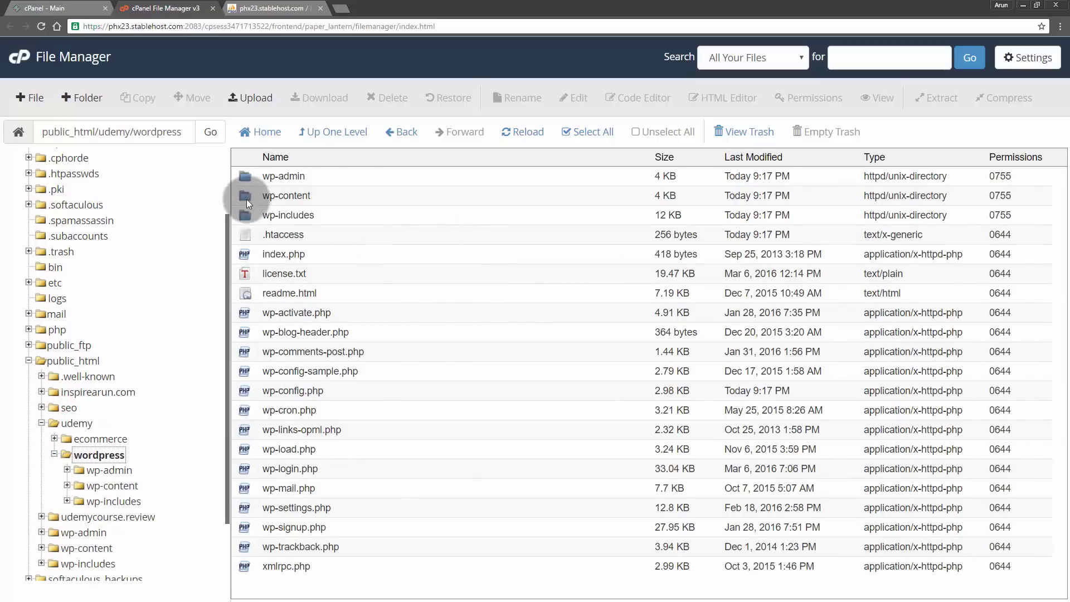
double_click(244, 196)
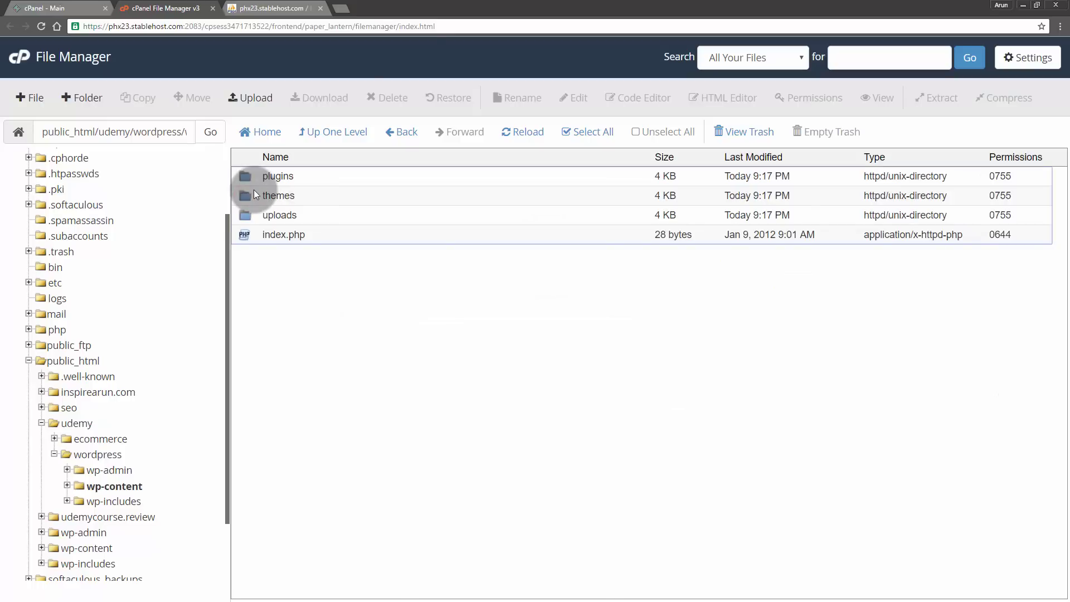
drag(437, 10, 1069, 167)
- Put File Explorer beside the browser and navigate to D:\xampp\apps\wordpress\htdocs\wp-content
click(285, 366)
double_click(285, 376)
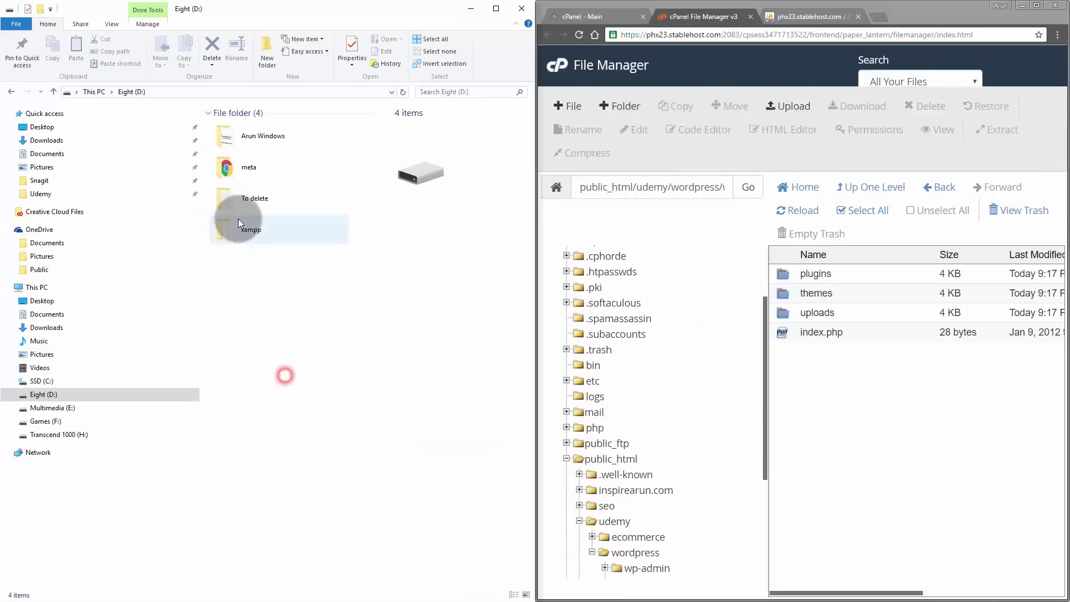
double_click(239, 218)
click(295, 306)
scroll(296, 418, down, 3)
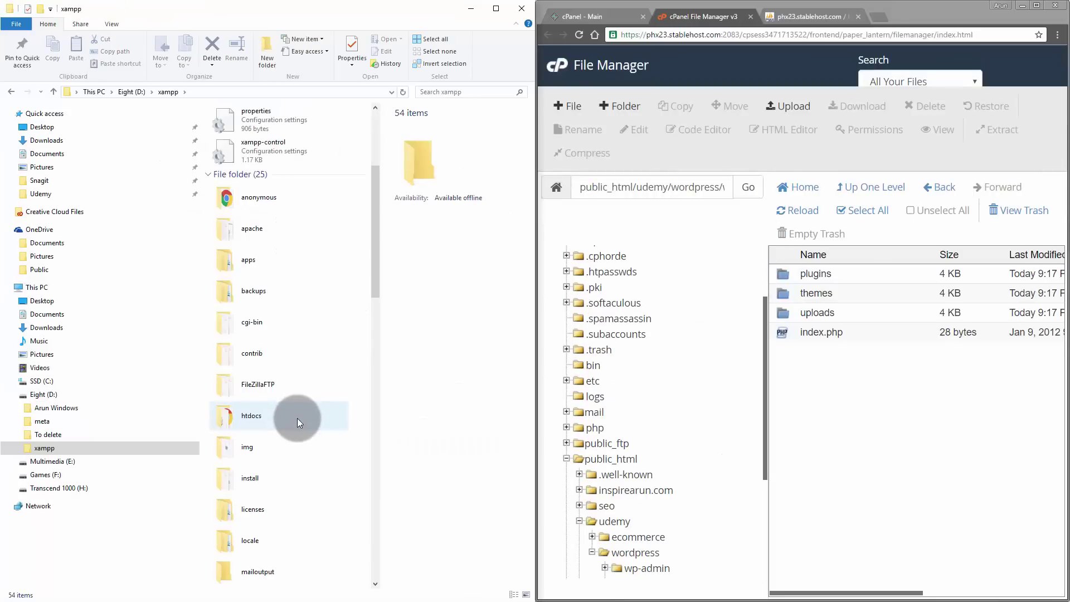
click(258, 261)
double_click(258, 261)
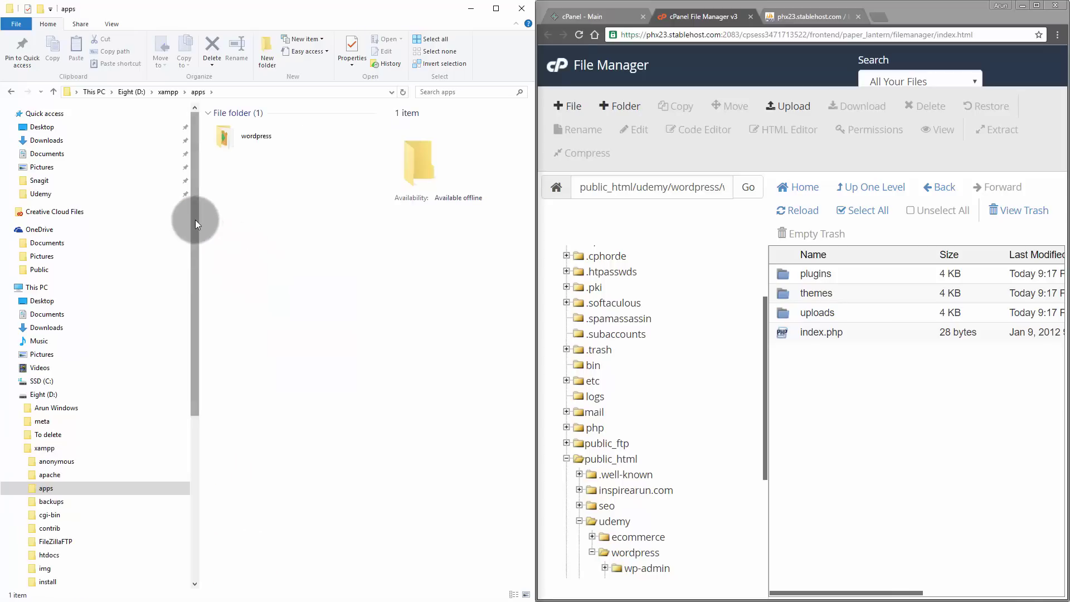
drag(198, 222, 134, 220)
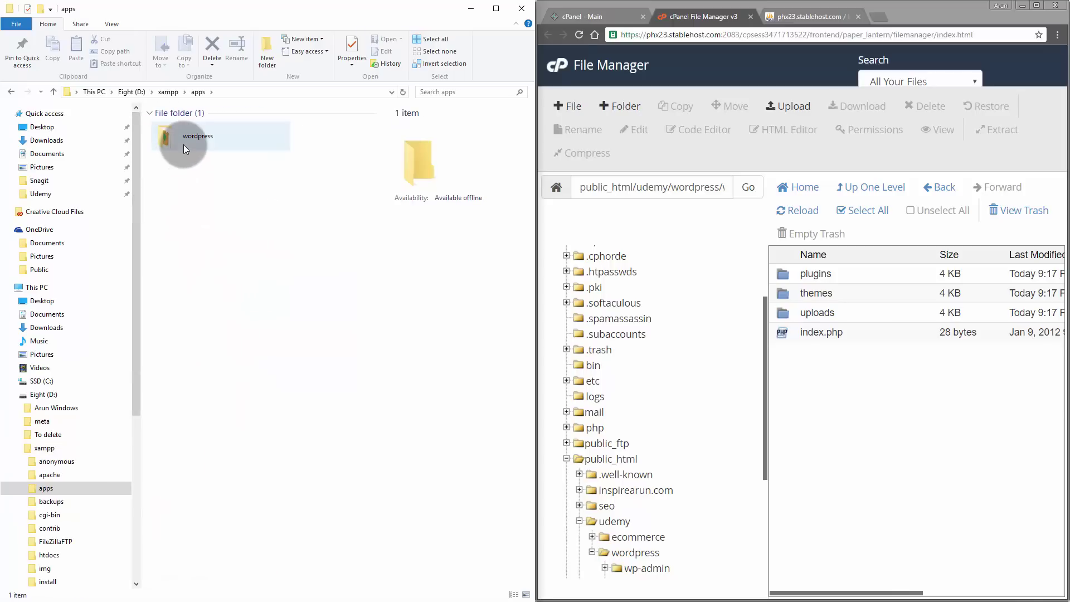
double_click(183, 145)
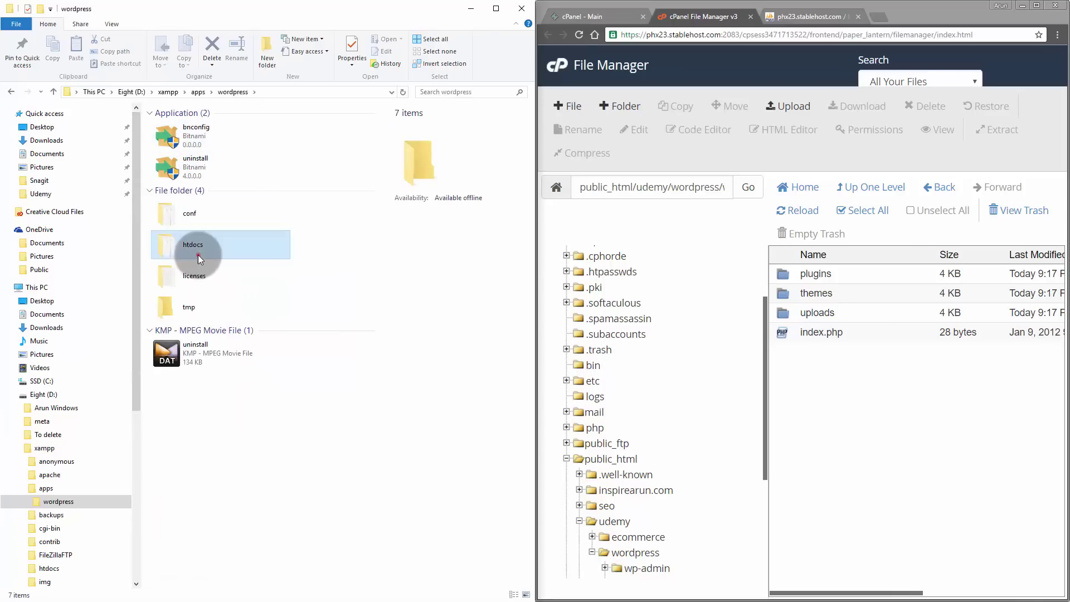
double_click(199, 254)
double_click(212, 216)
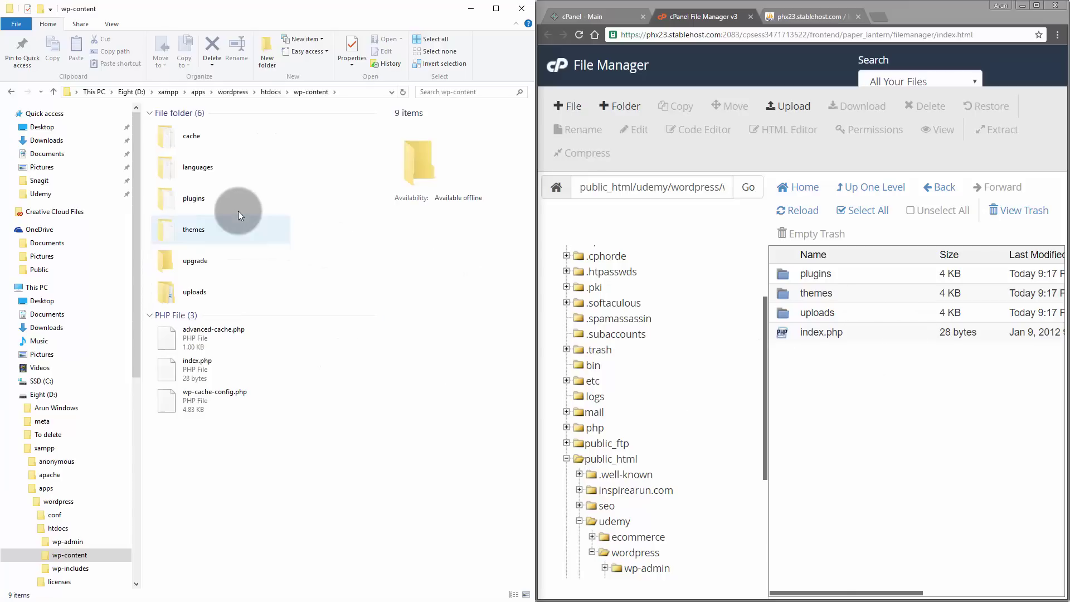
- Select the plugins, themes and uploads folders together
click(194, 200)
click(196, 229)
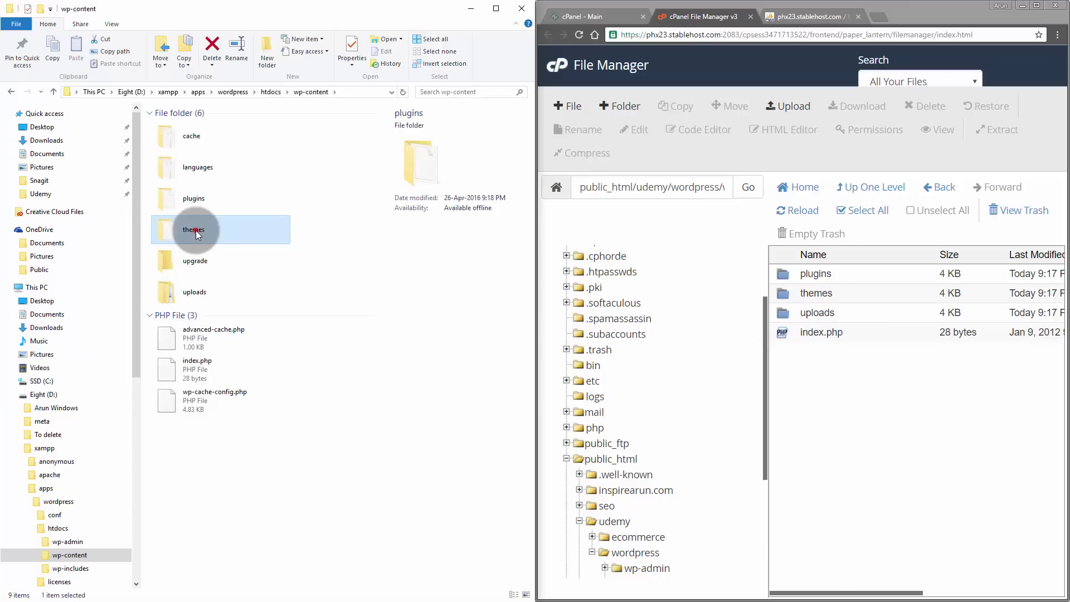
click(209, 289)
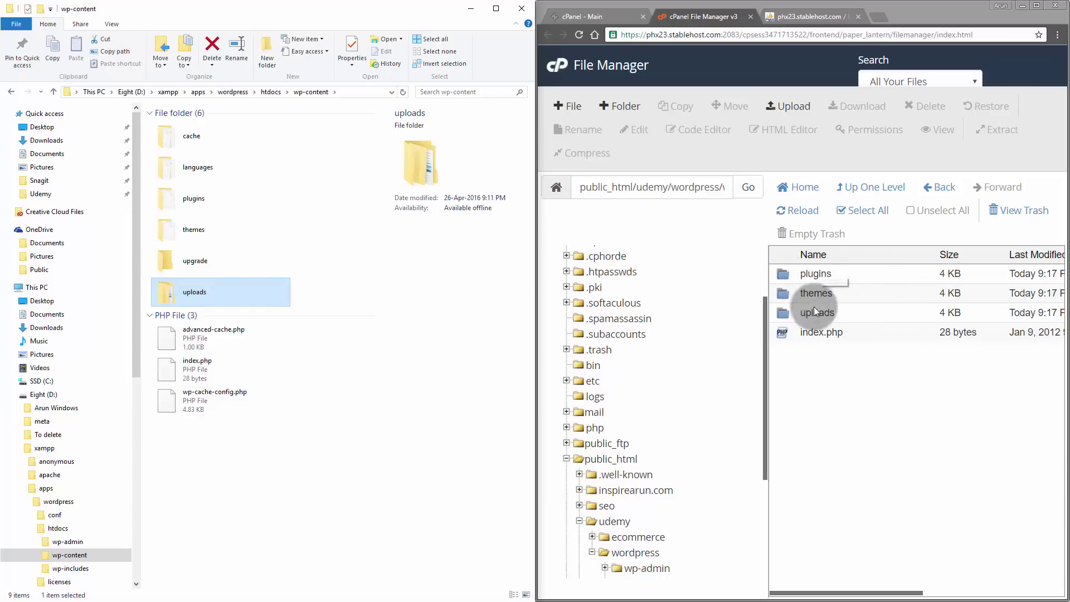
click(194, 199)
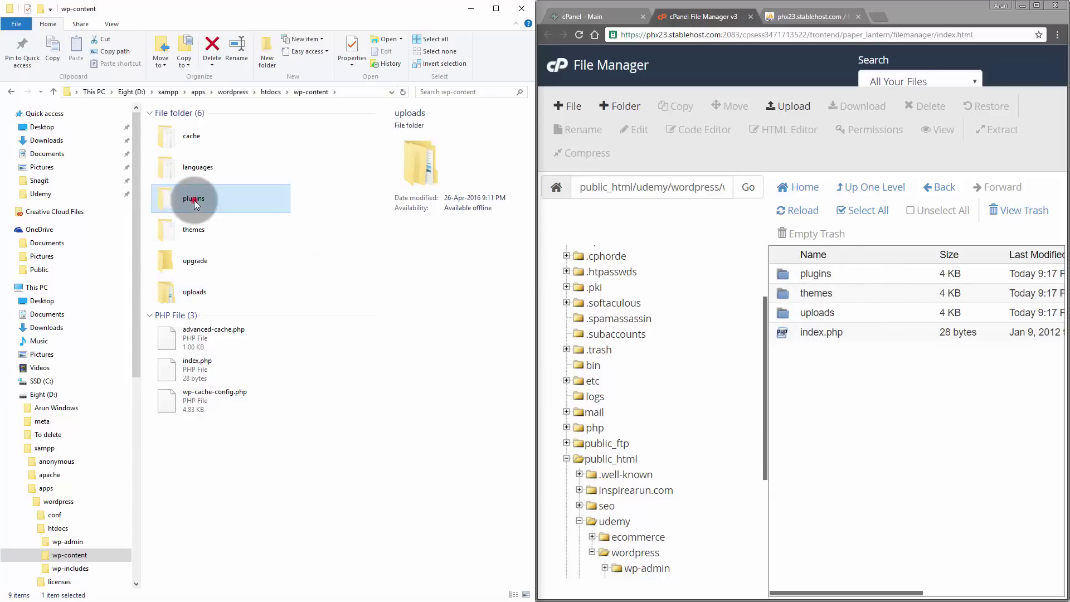
ctrl+click(193, 229)
ctrl+click(202, 290)
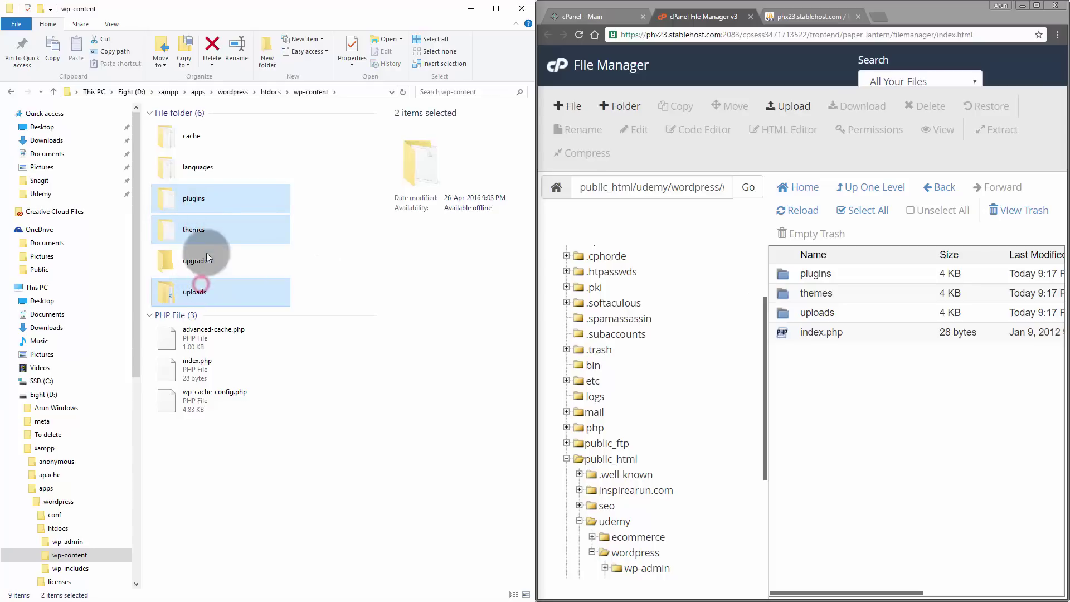
click(316, 236)
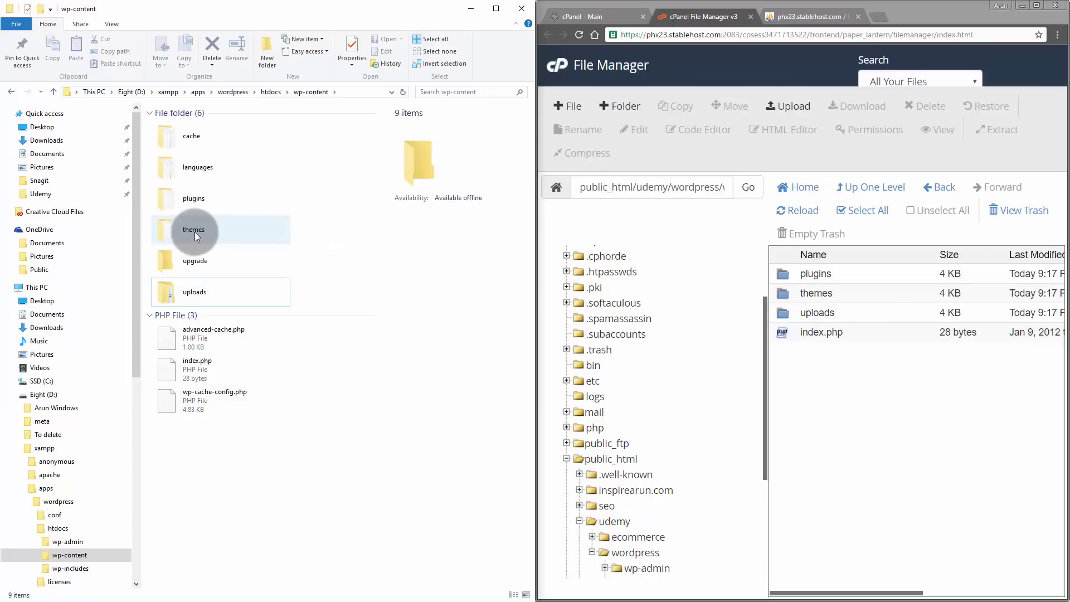
click(229, 229)
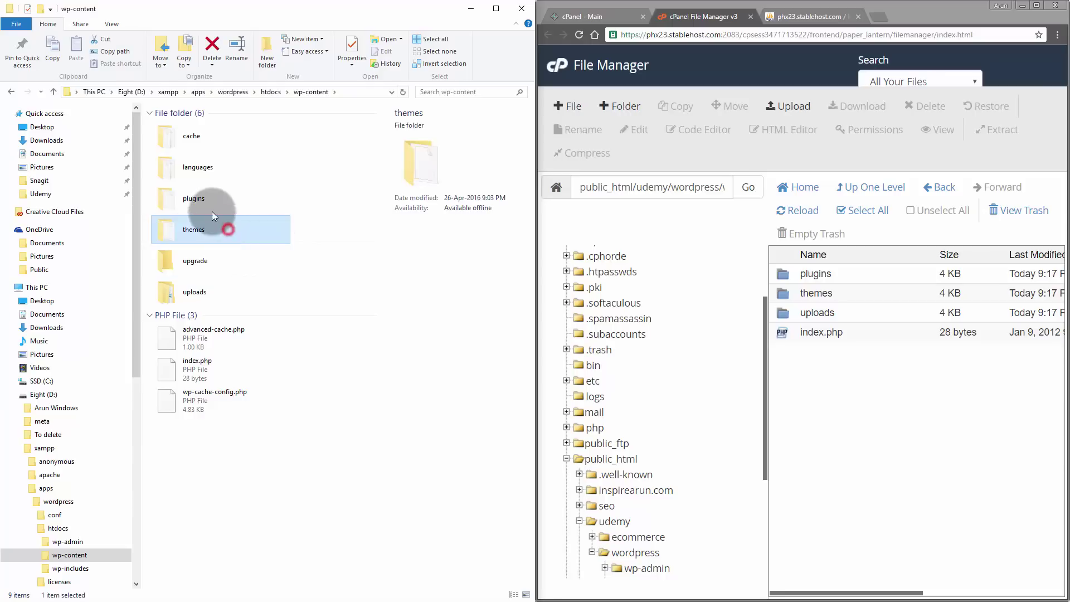
ctrl+click(204, 204)
ctrl+click(204, 285)
- Add the three folders to a new WinRAR archive in ZIP format
right_click(186, 196)
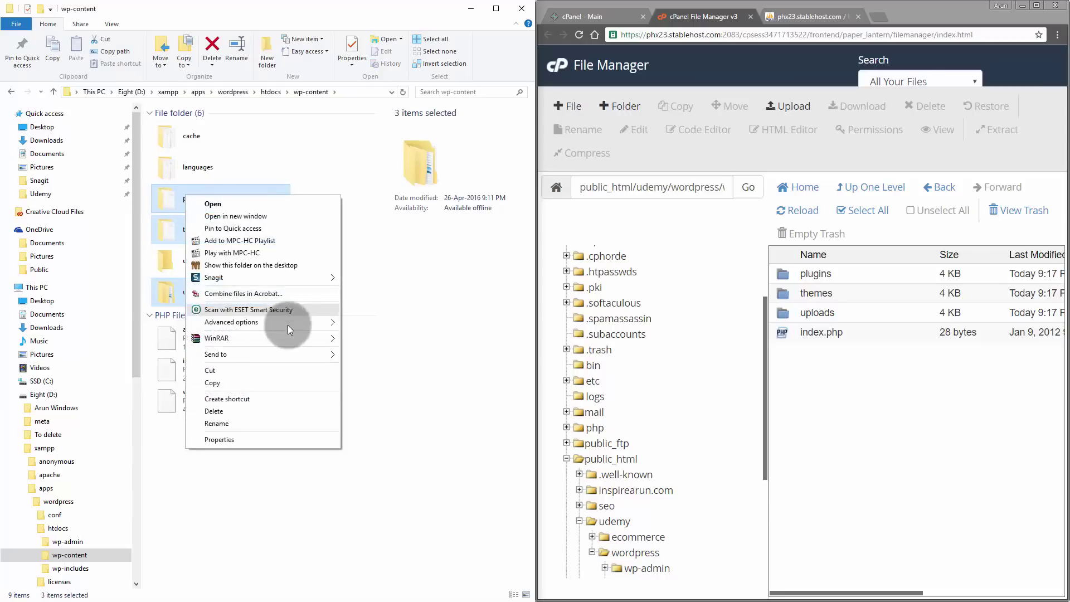
mouse_move(301, 342)
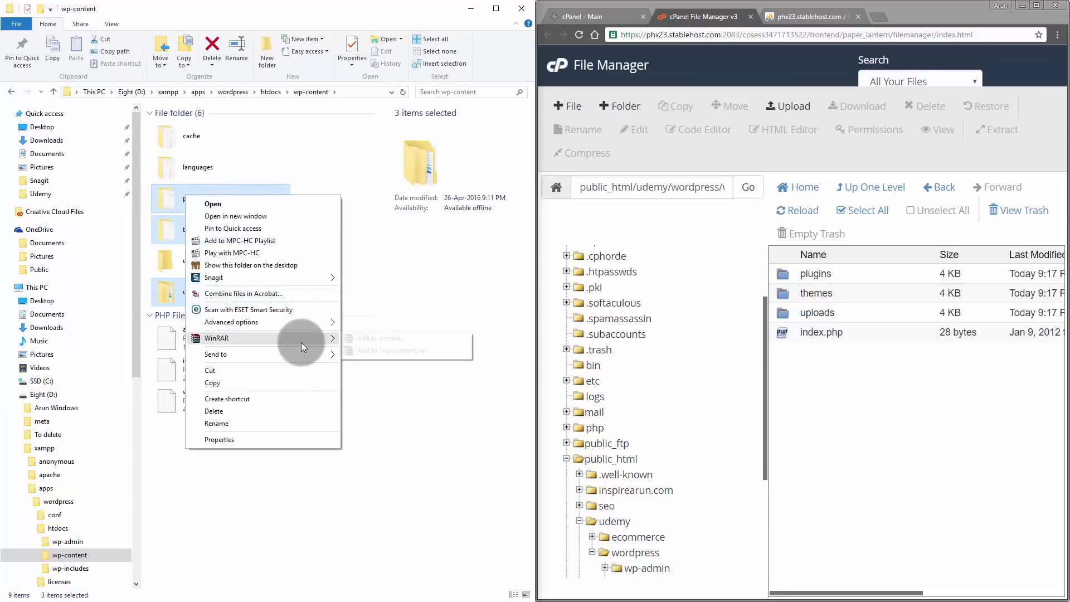
click(373, 338)
click(492, 293)
click(470, 322)
- Create wp-content.zip with Best compression and upload it to the server's wp-content folder
click(472, 366)
click(546, 406)
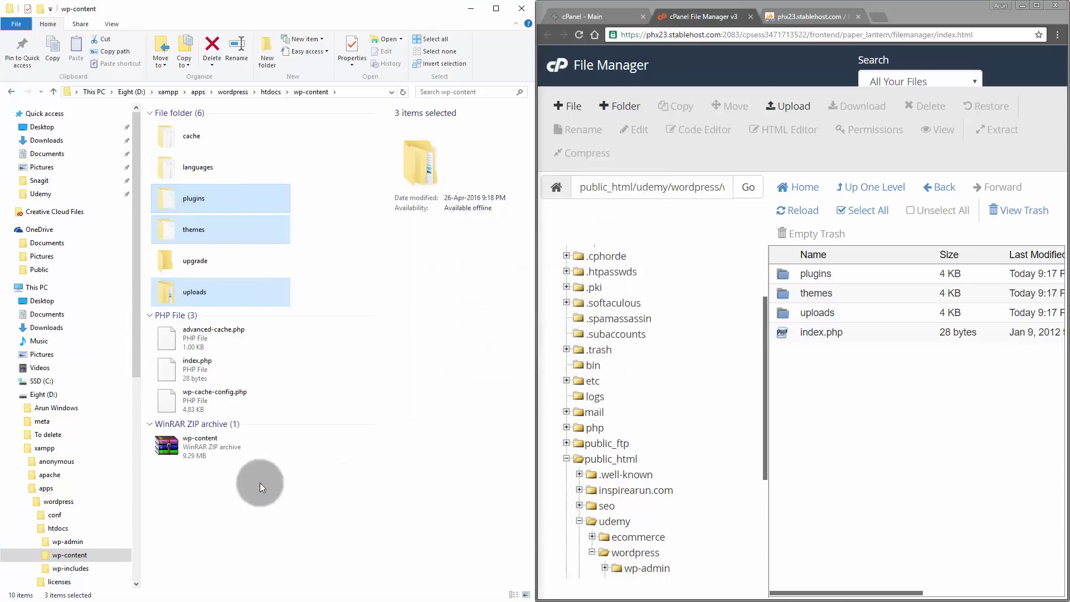
click(957, 439)
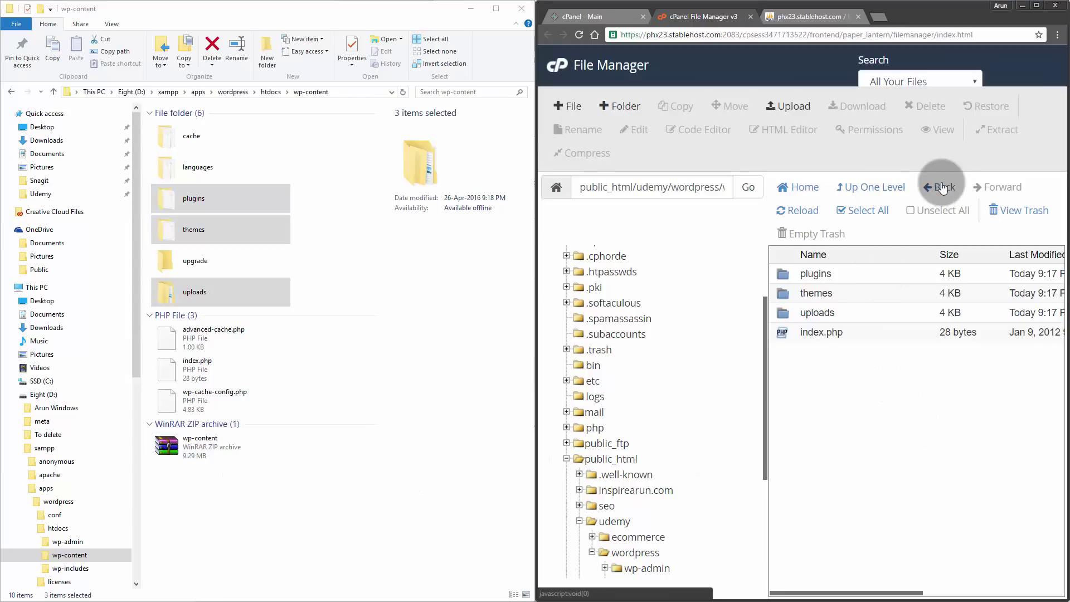
click(786, 109)
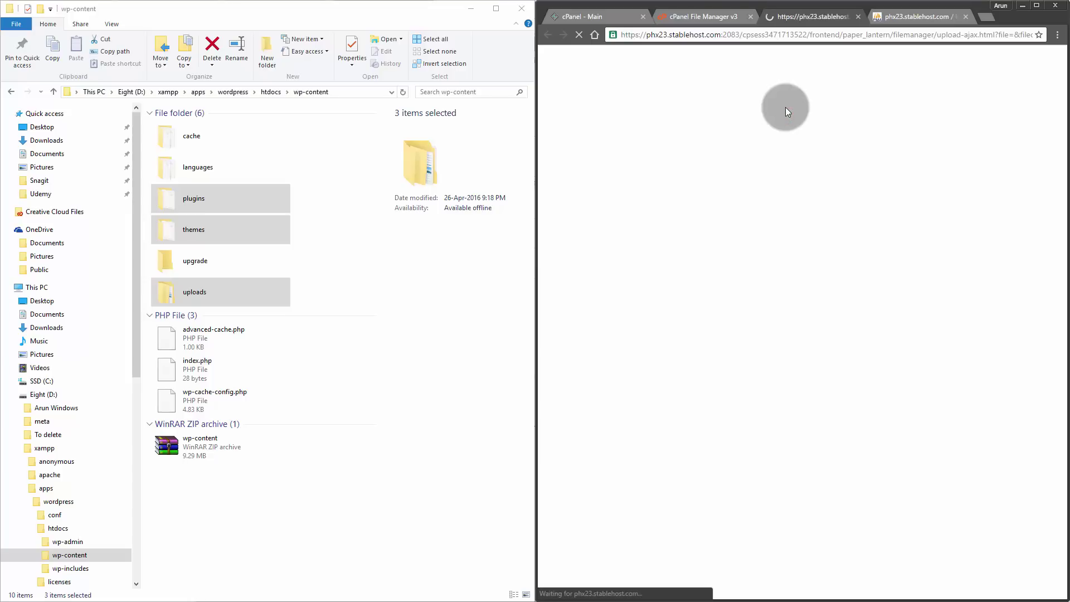
drag(268, 443, 736, 295)
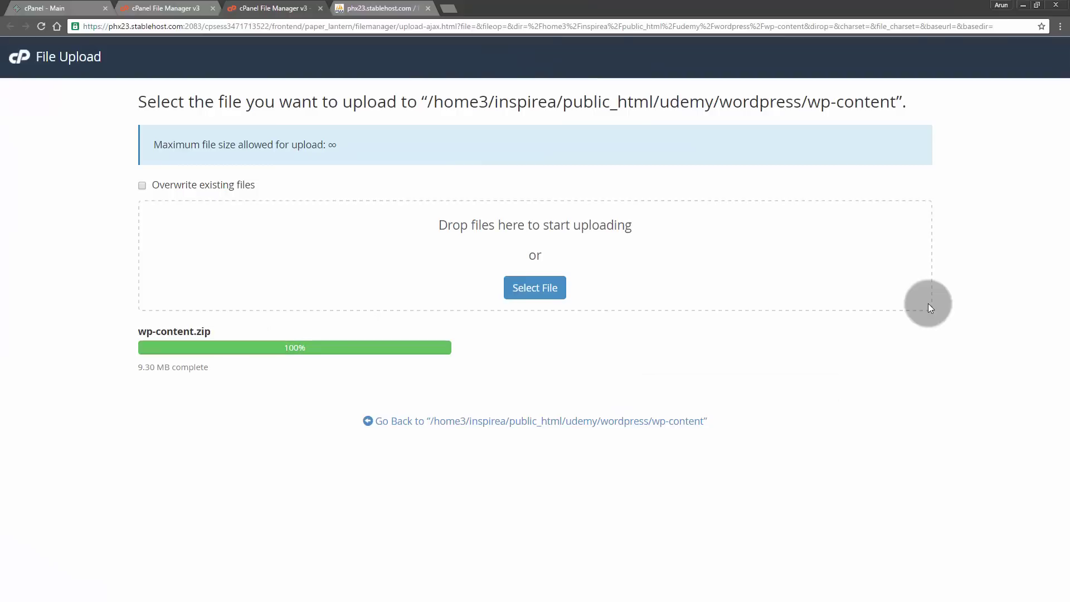
- Delete the server's old plugins, themes and uploads folders to the trash
click(623, 418)
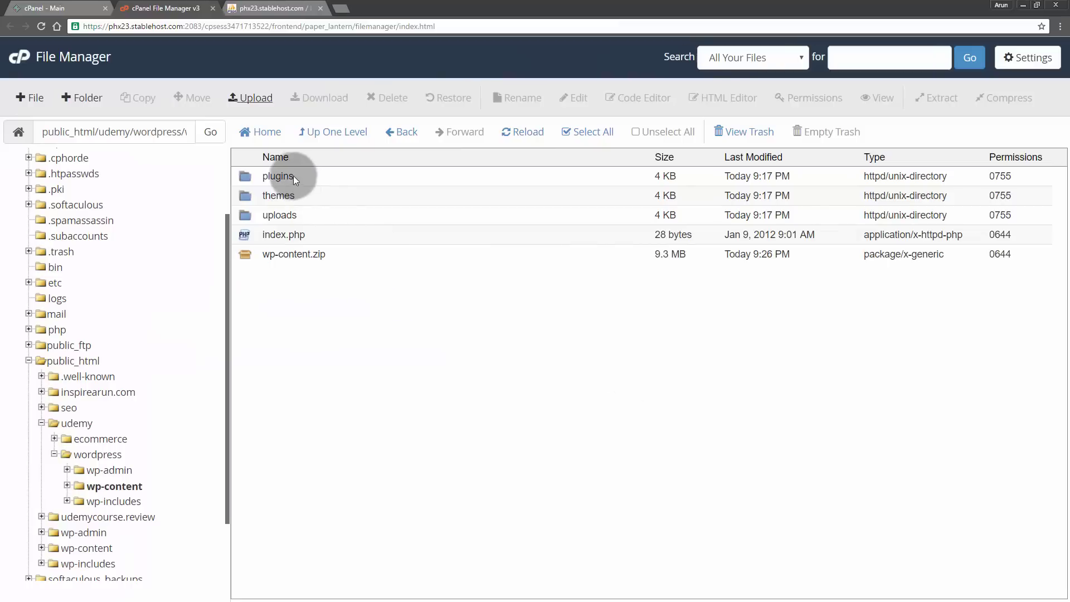
drag(278, 176, 285, 216)
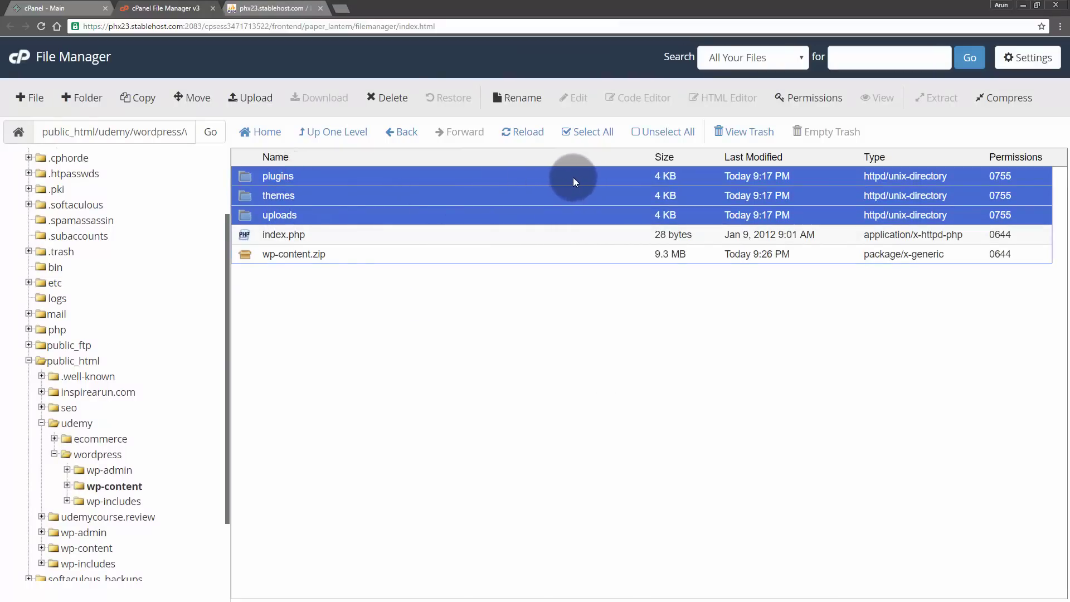
click(393, 98)
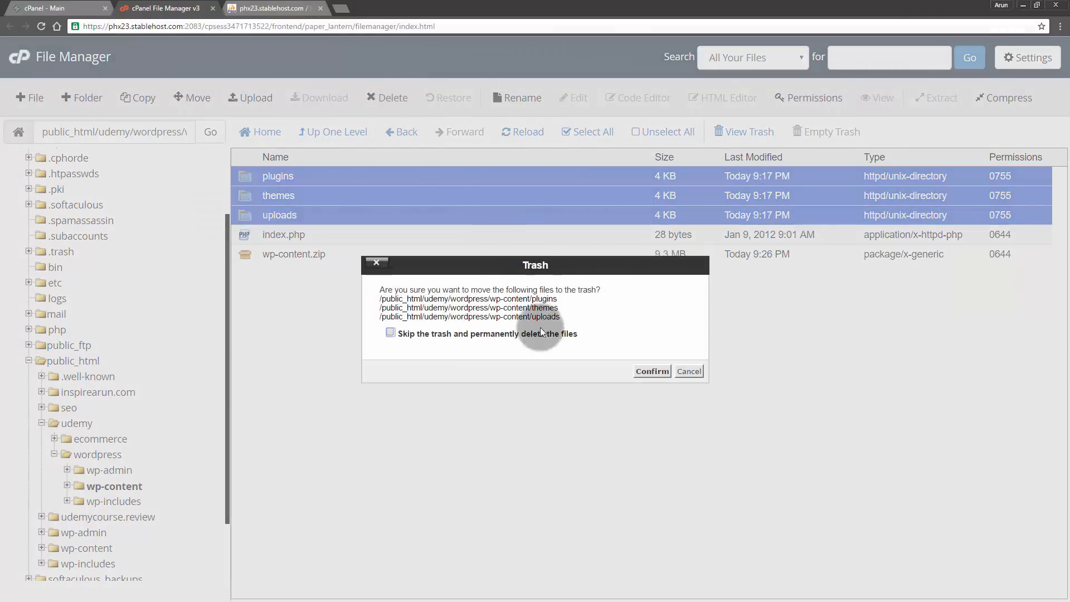
click(651, 371)
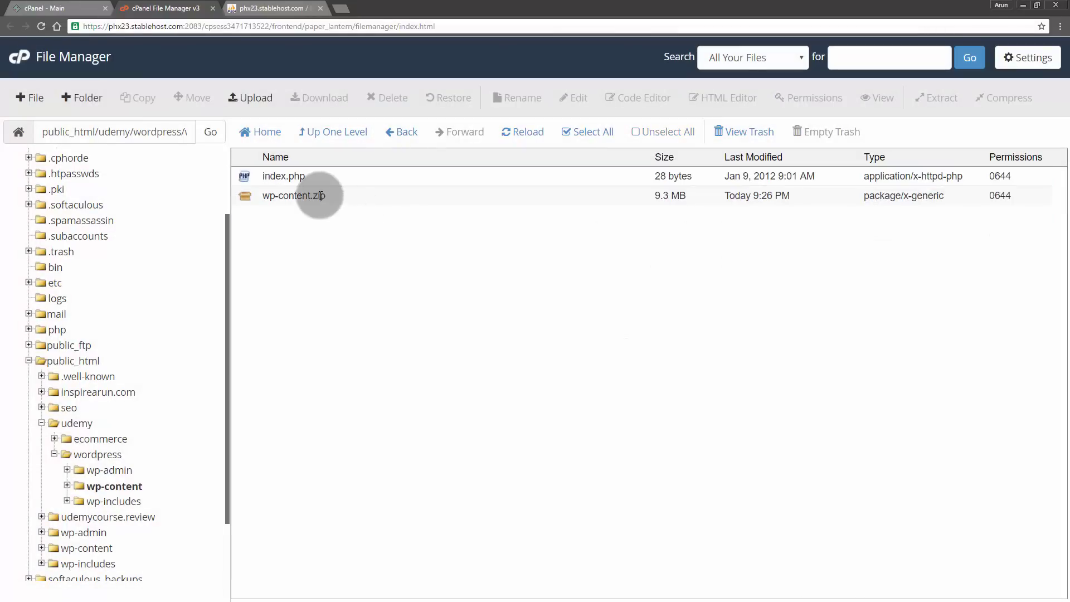
- Extract wp-content.zip into the server's wp-content folder, then return to phpMyAdmin
click(312, 195)
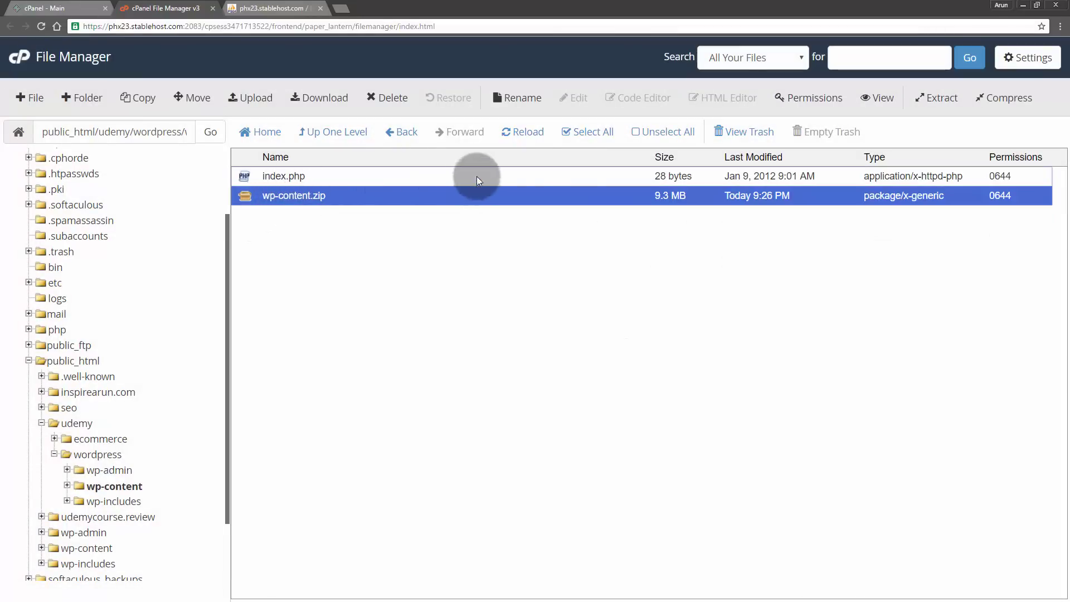
click(933, 97)
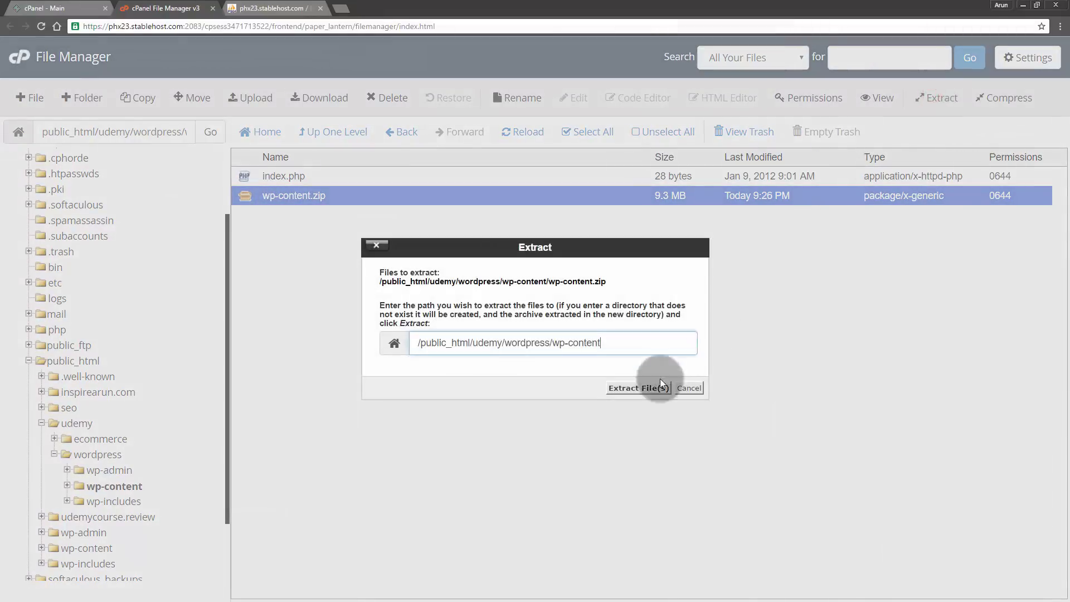
click(639, 387)
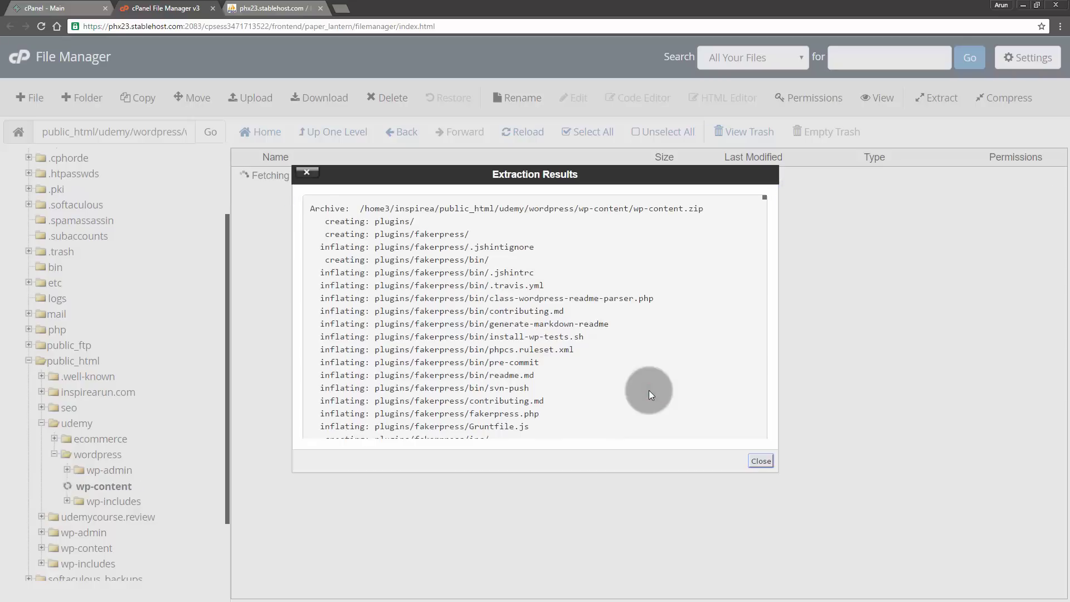
click(752, 460)
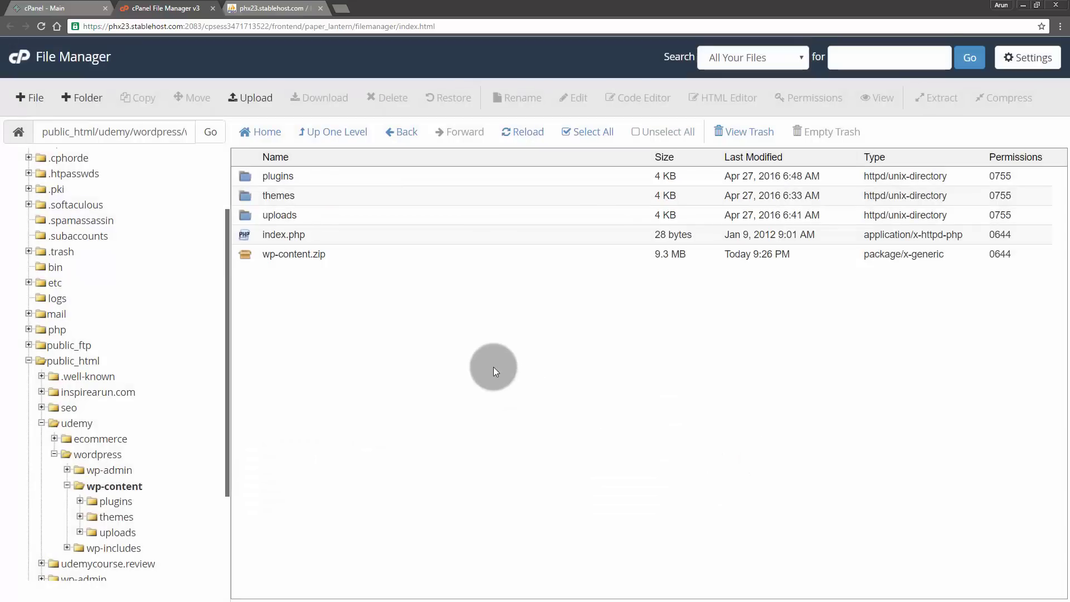
click(295, 7)
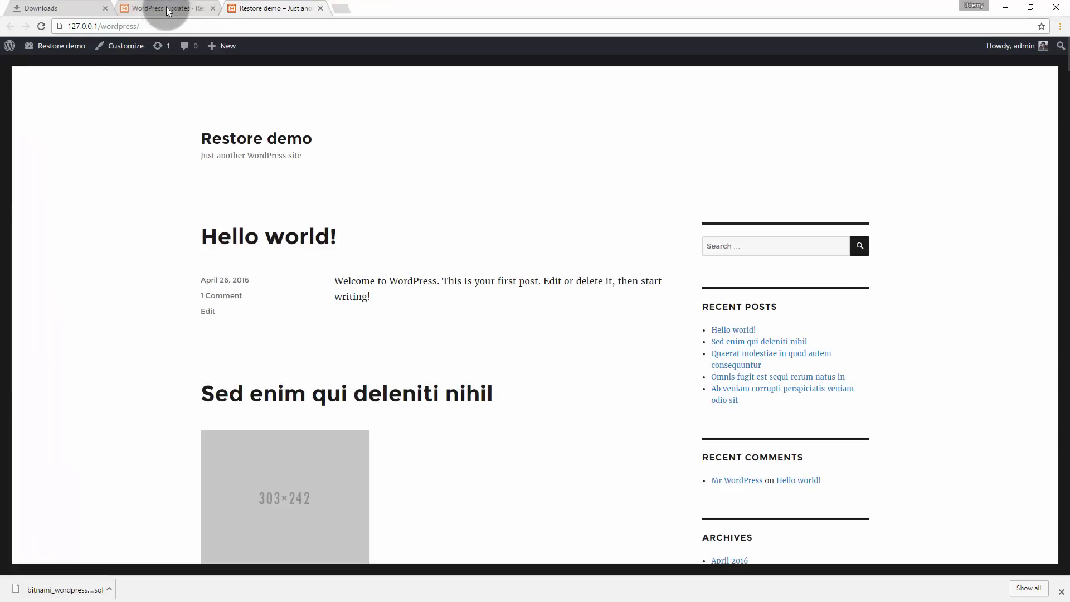
- Load the live site's wp-admin login page from the address suggestions
click(167, 7)
click(52, 8)
click(104, 7)
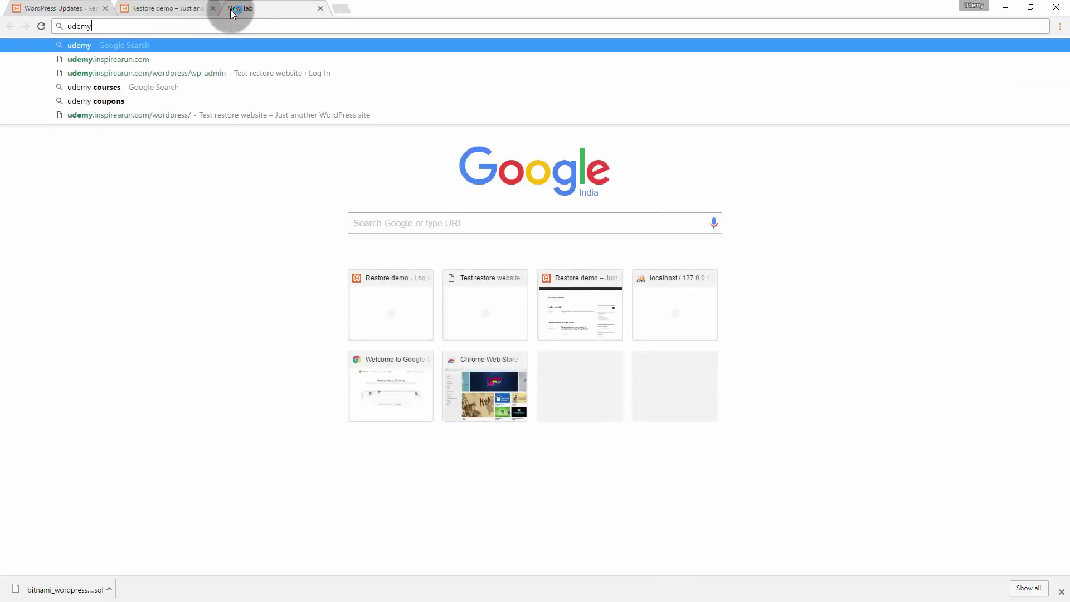
key(Down)
key(Down)
key(Return)
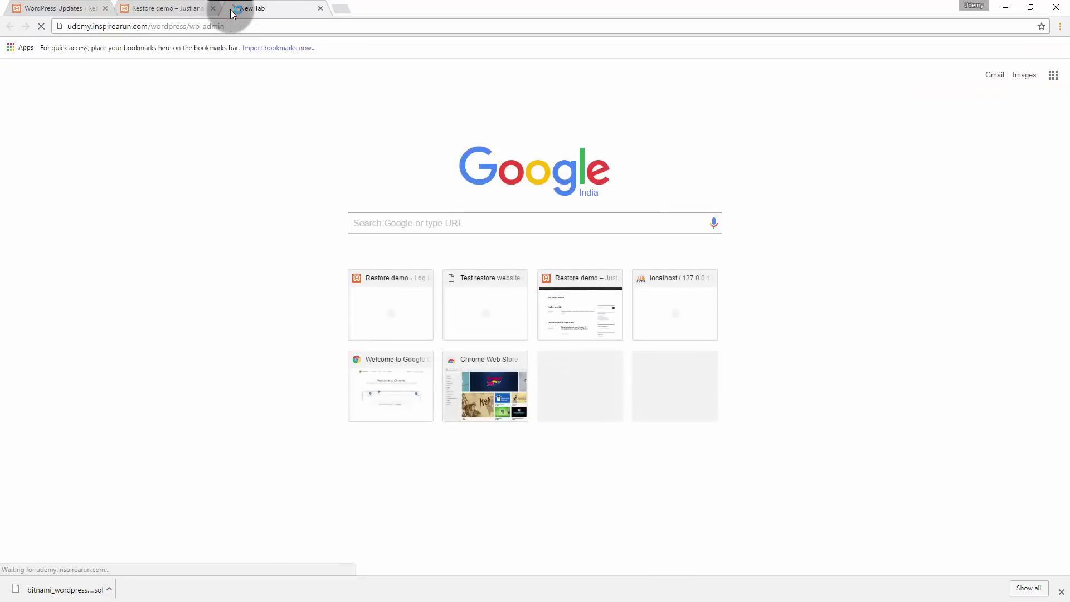
- Log in as admin and open the My Blog front page in a new tab
click(546, 224)
text(admin)
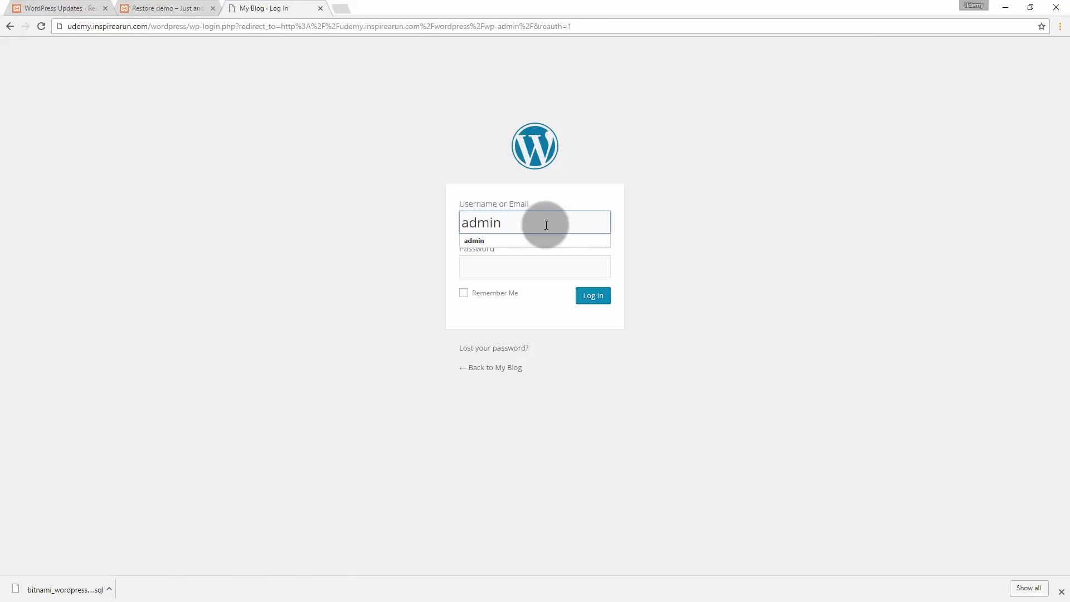
key(Tab)
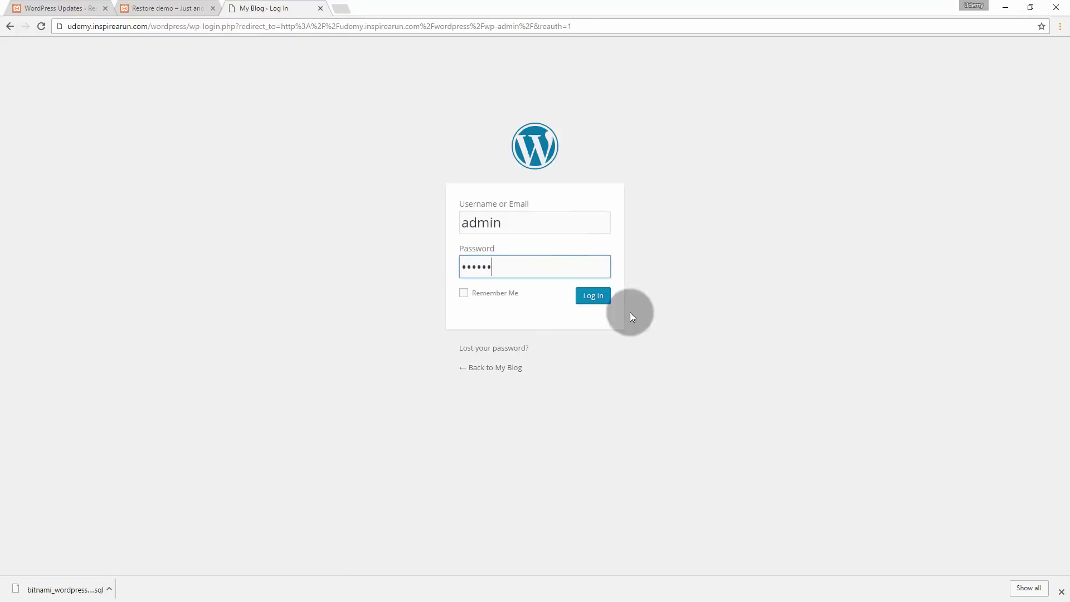
click(606, 300)
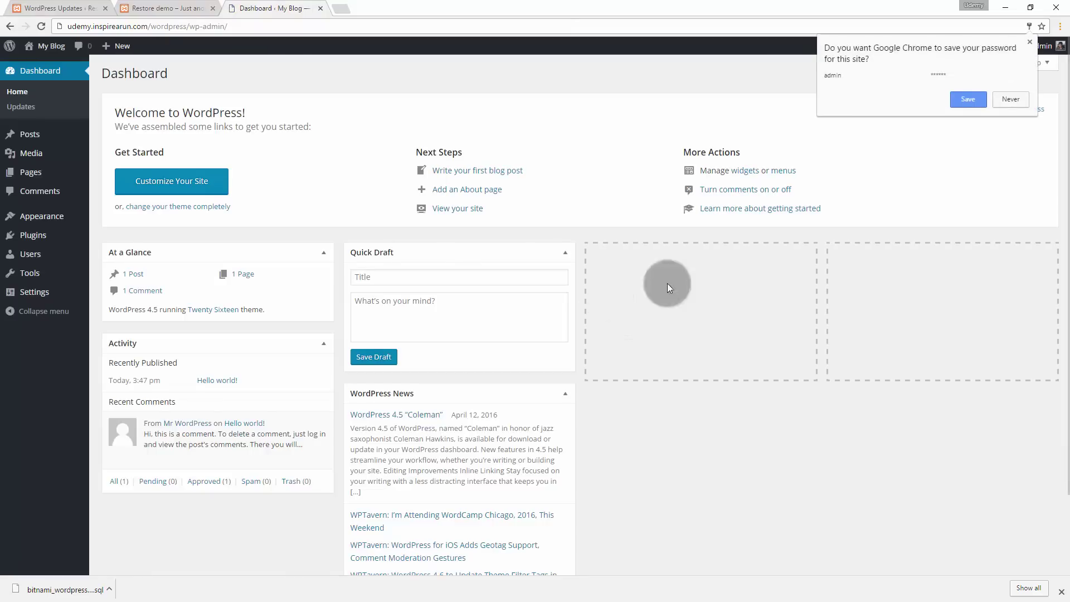
click(1029, 42)
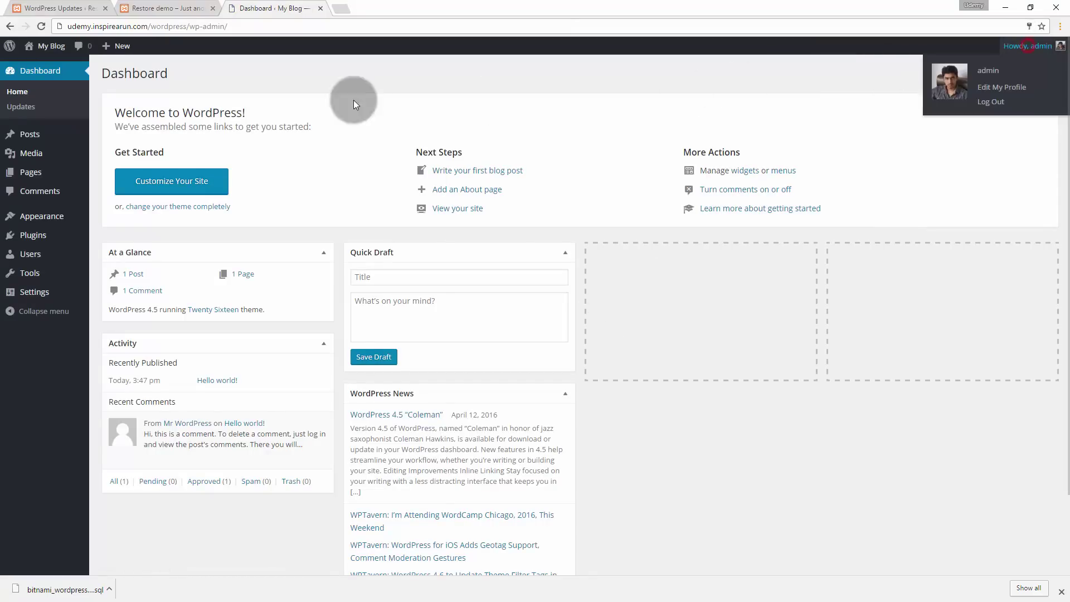
middle_click(40, 63)
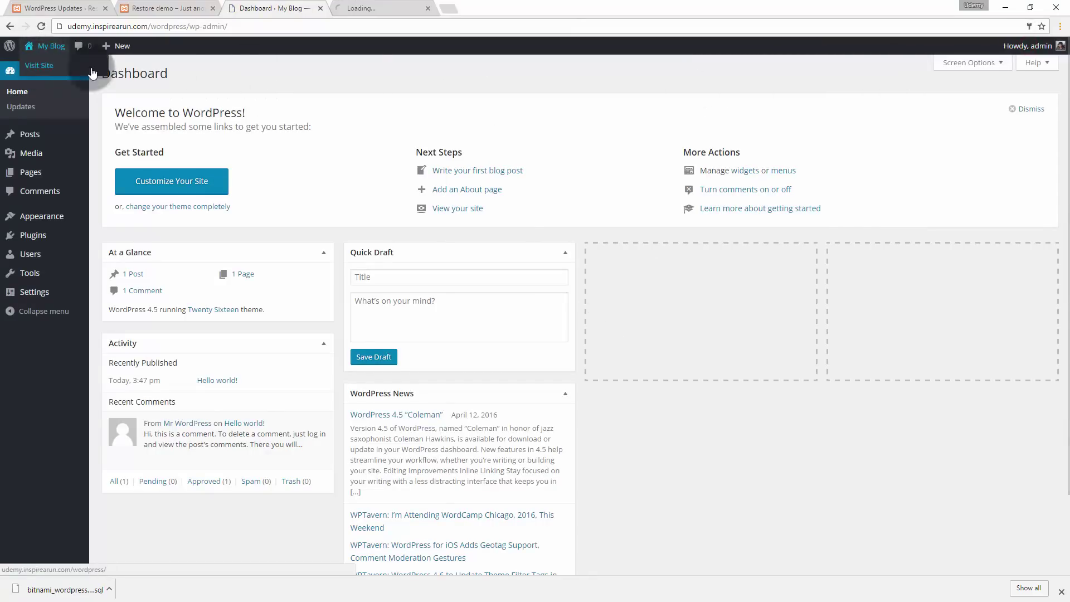
- Open the database ending in _wp in phpMyAdmin
click(366, 6)
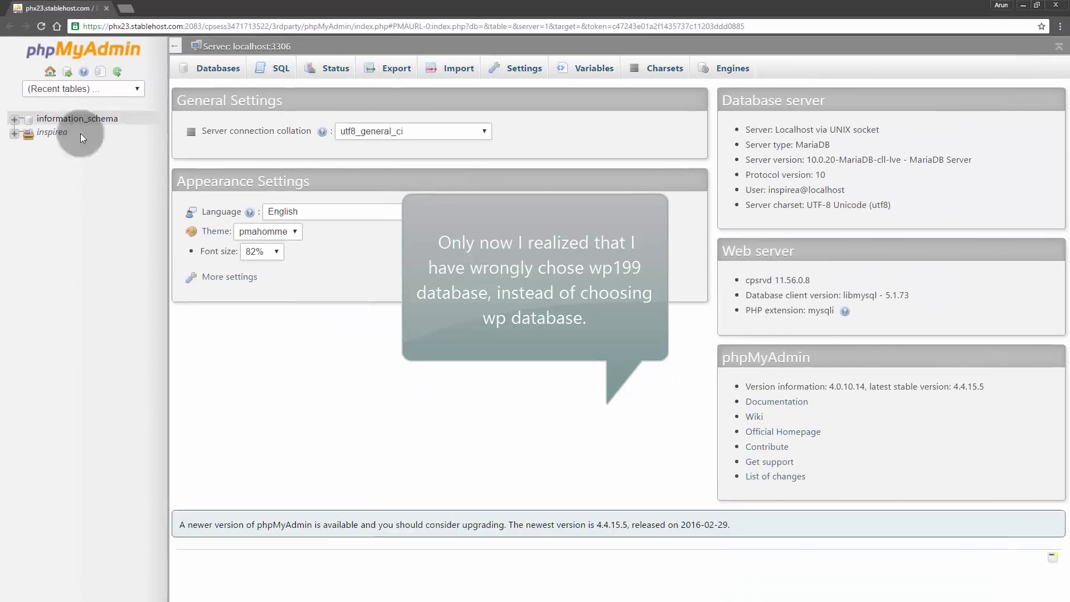
click(14, 134)
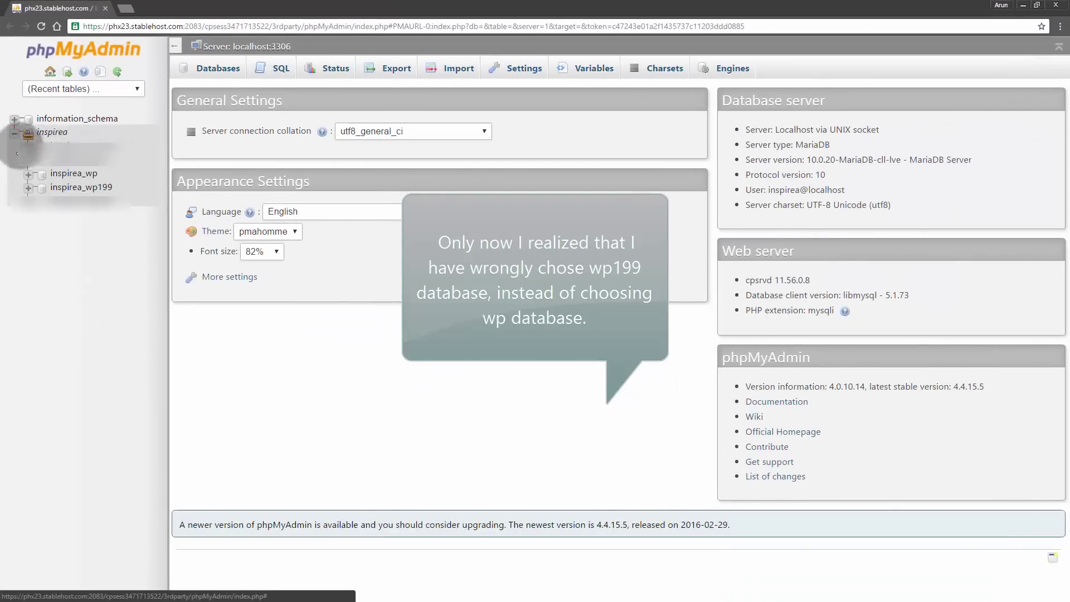
click(89, 188)
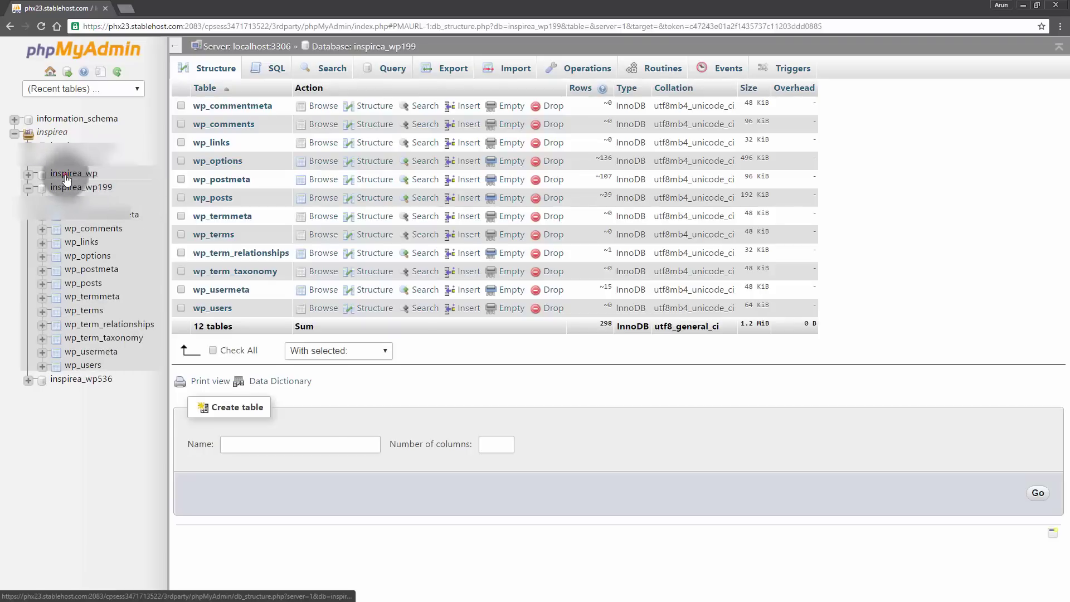
click(88, 174)
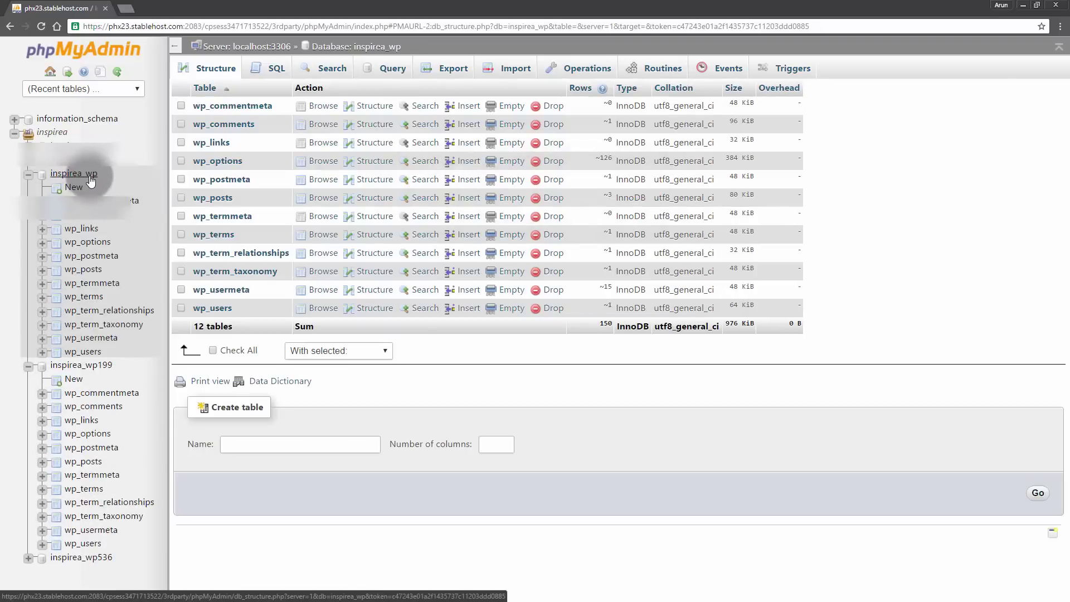
click(27, 365)
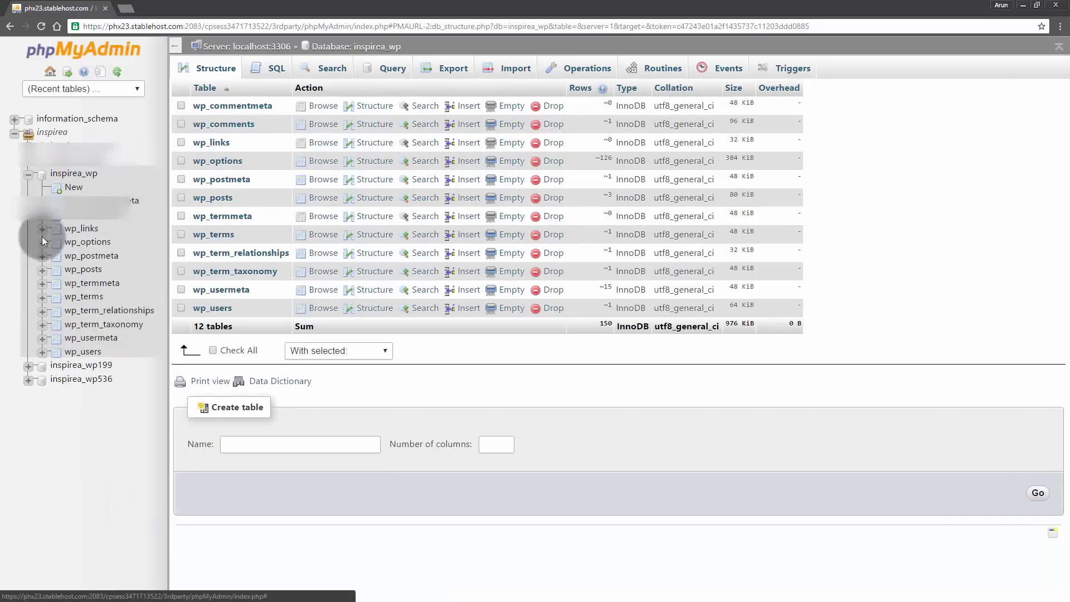
- Drop all 12 tables in the _wp database
click(212, 350)
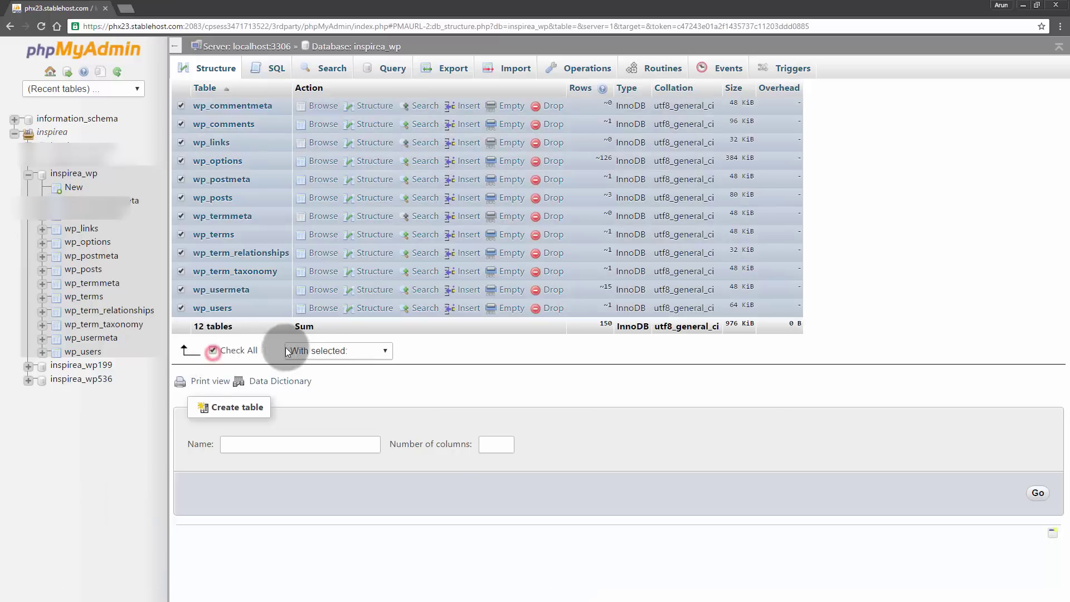
click(320, 351)
click(322, 408)
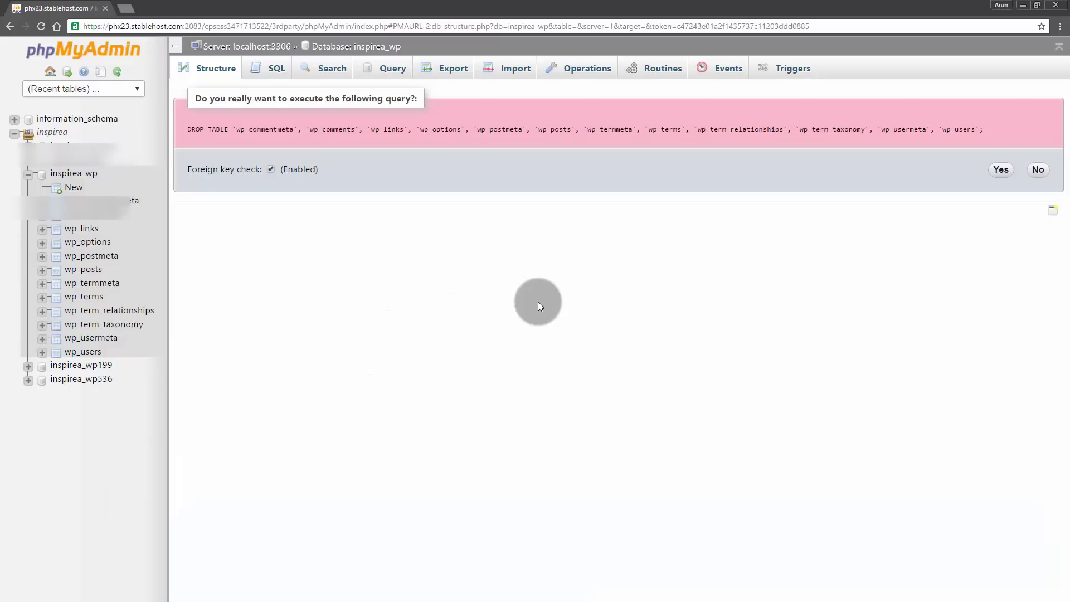
click(1001, 169)
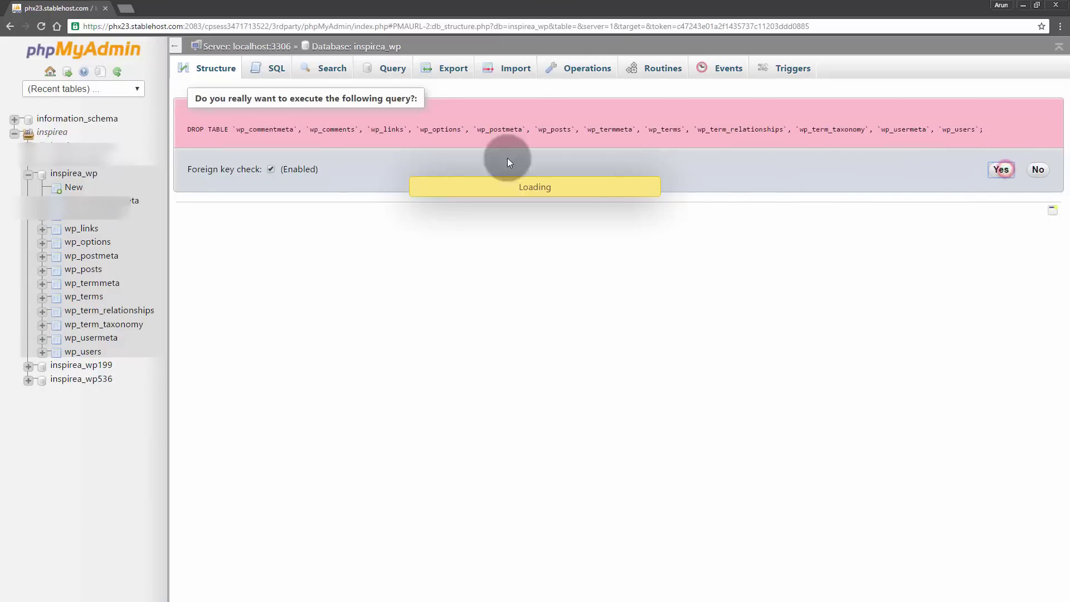
- Import bitnami_wordpress (1).sql into the _wp database
click(529, 71)
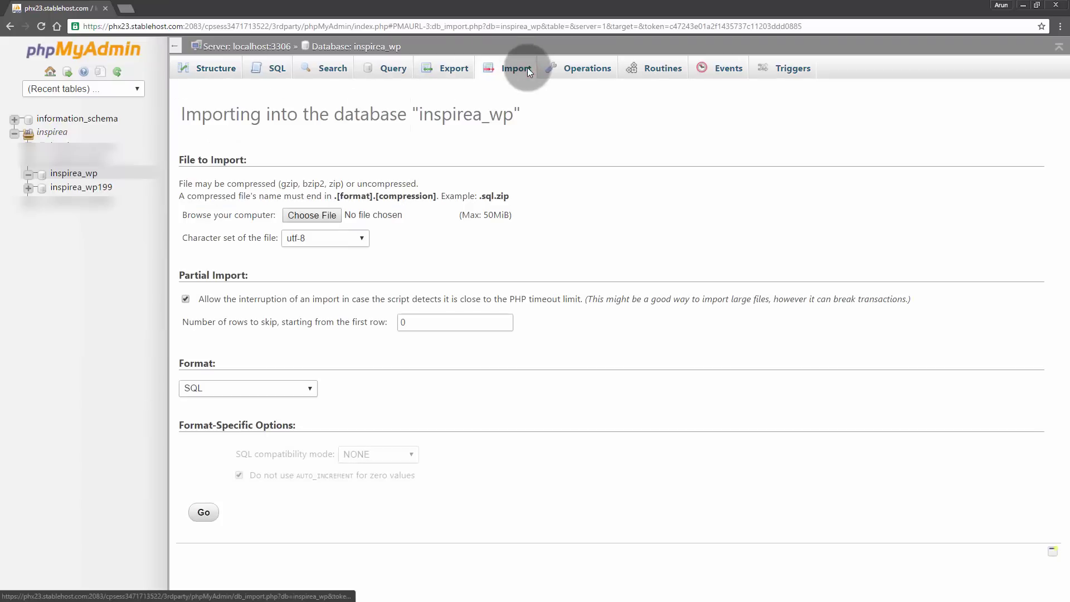
click(312, 215)
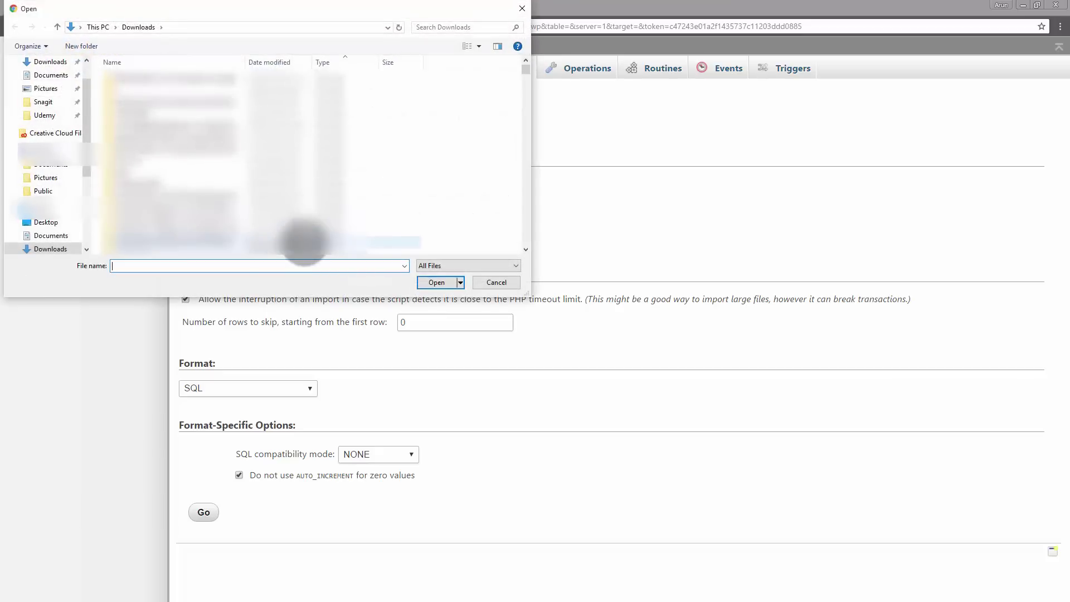
text(bit)
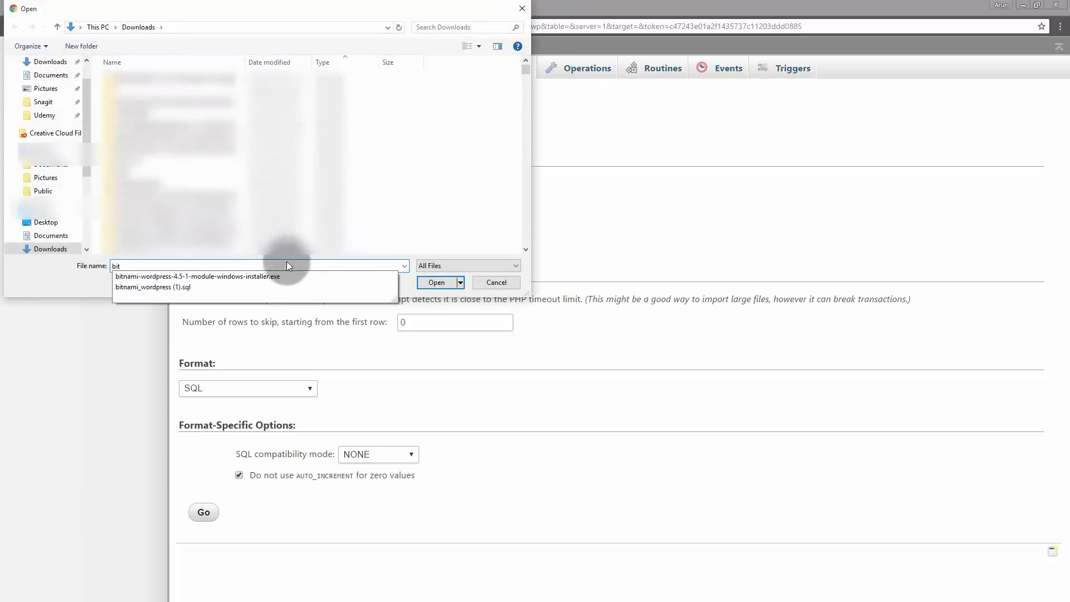
click(321, 287)
click(433, 282)
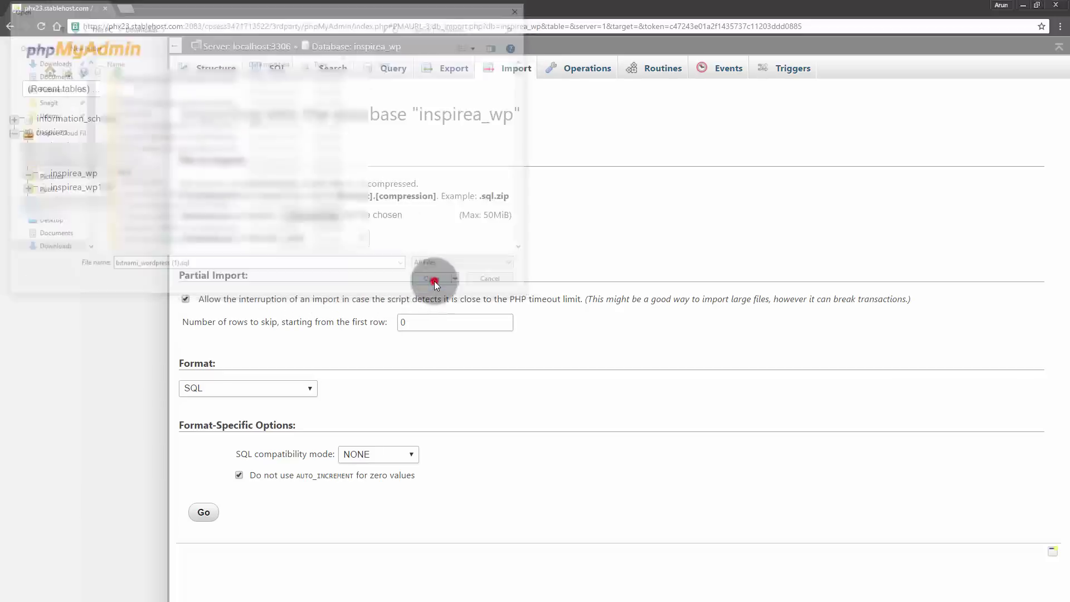
click(203, 510)
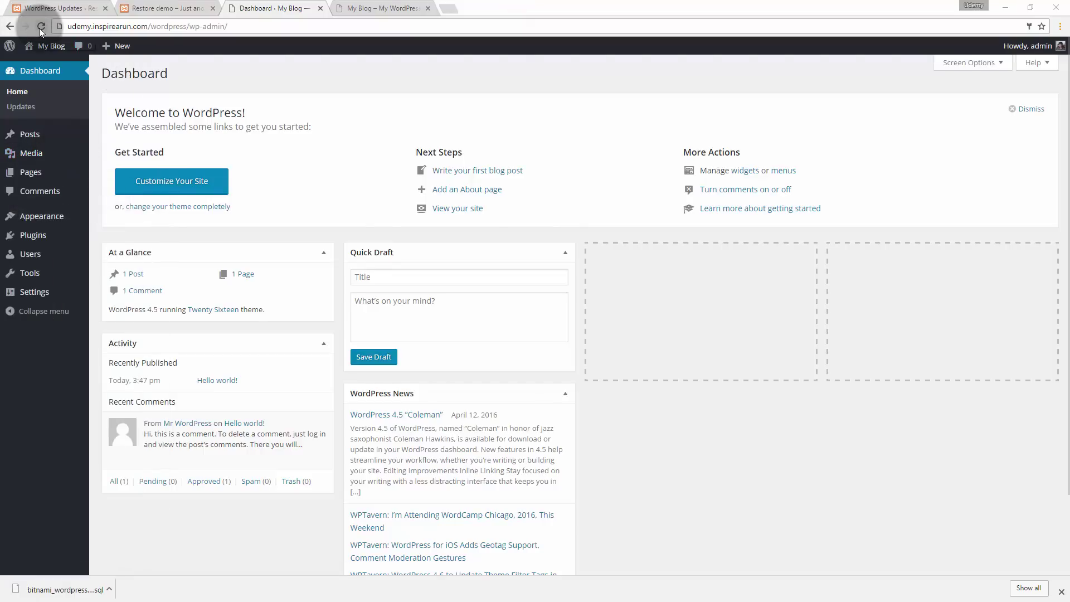
- Reload the live admin and log back in with the admin username and password
click(39, 28)
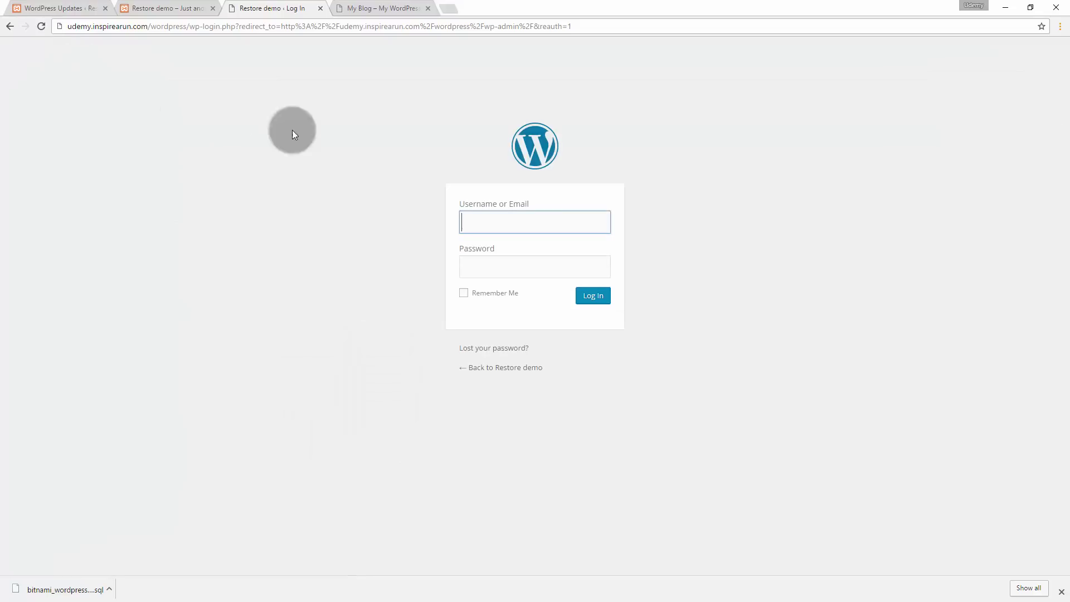
text(admin)
key(Tab)
text(••••••)
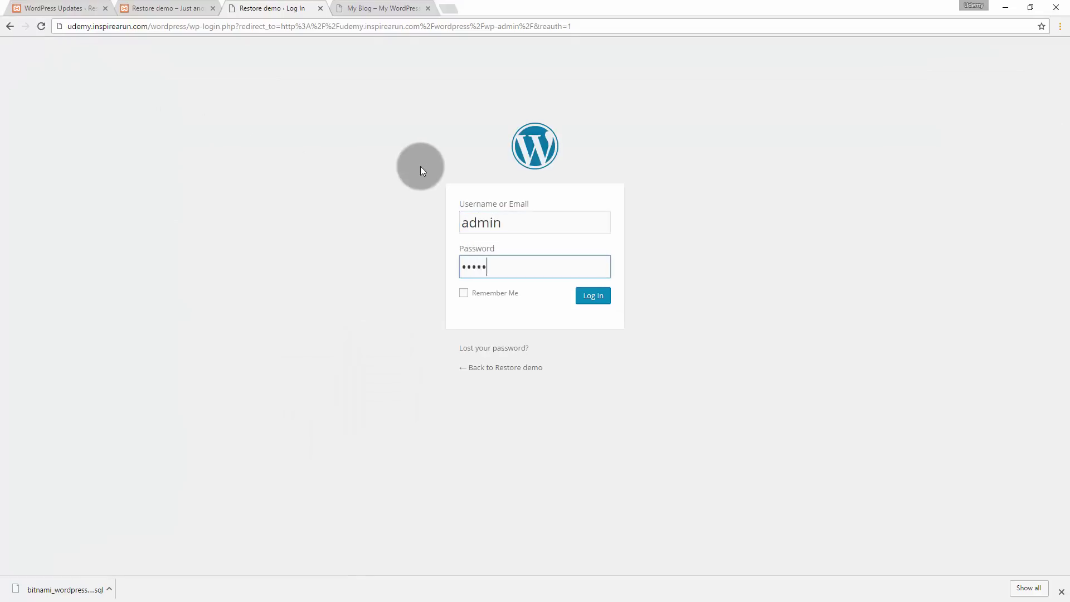
click(595, 296)
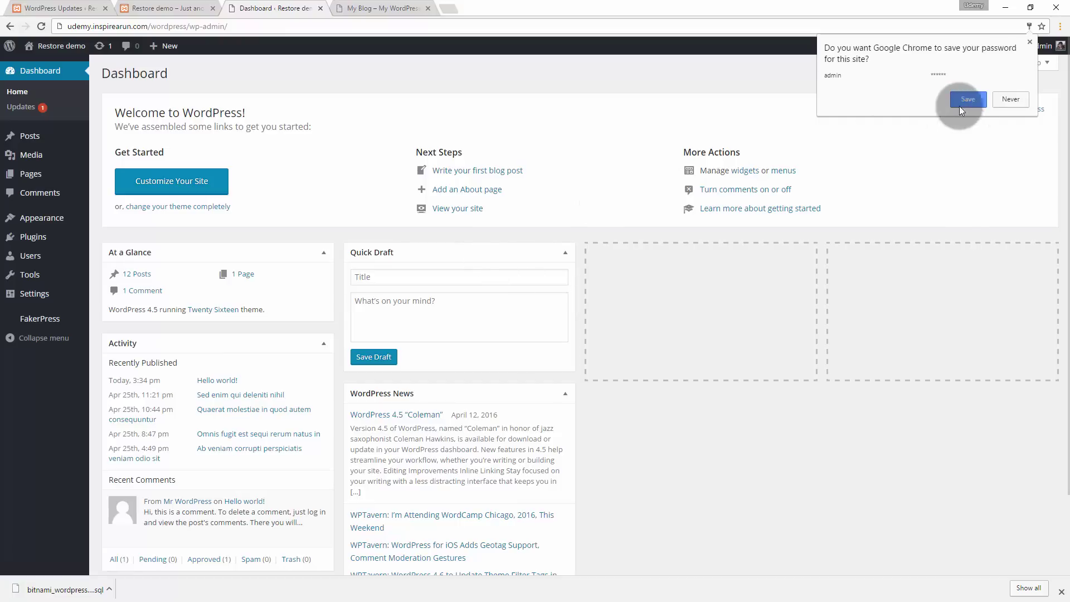
- Open the Restore demo front page in a new tab and view the My Blog page
click(1029, 42)
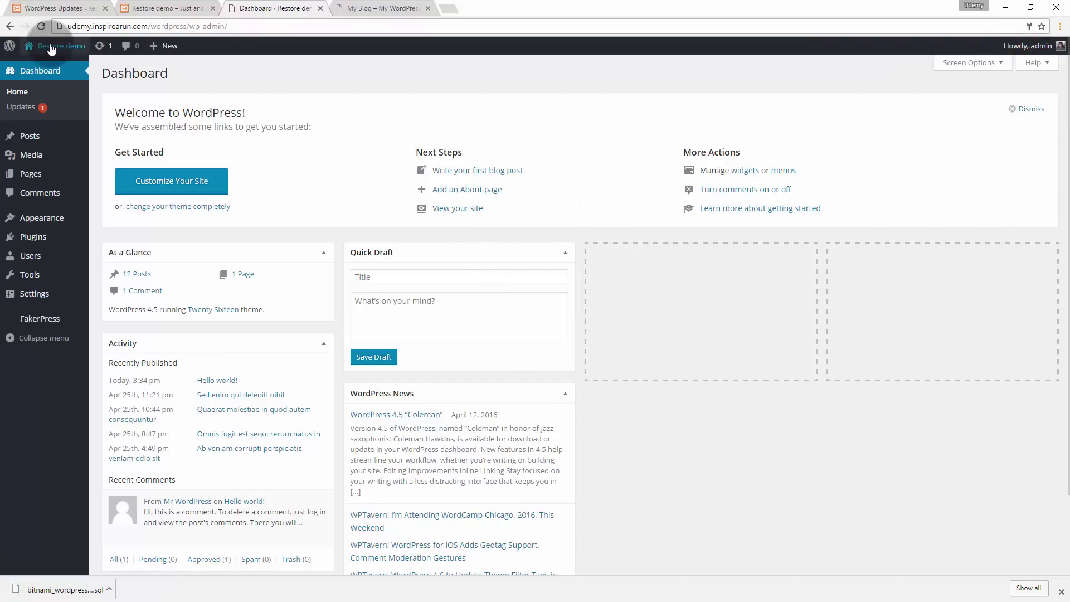
mouse_move(56, 46)
middle_click(40, 66)
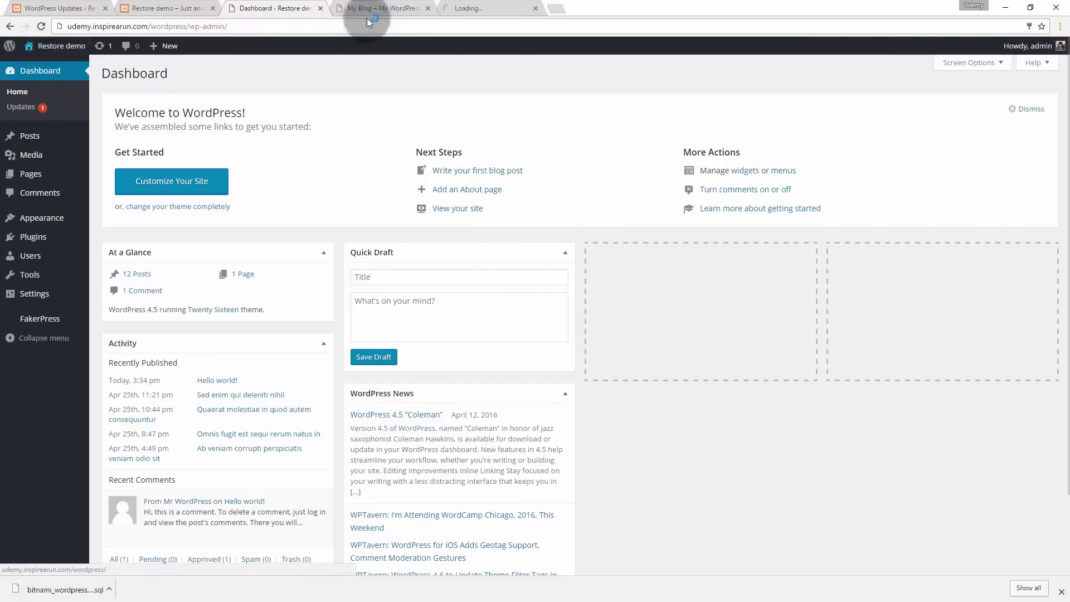
click(396, 9)
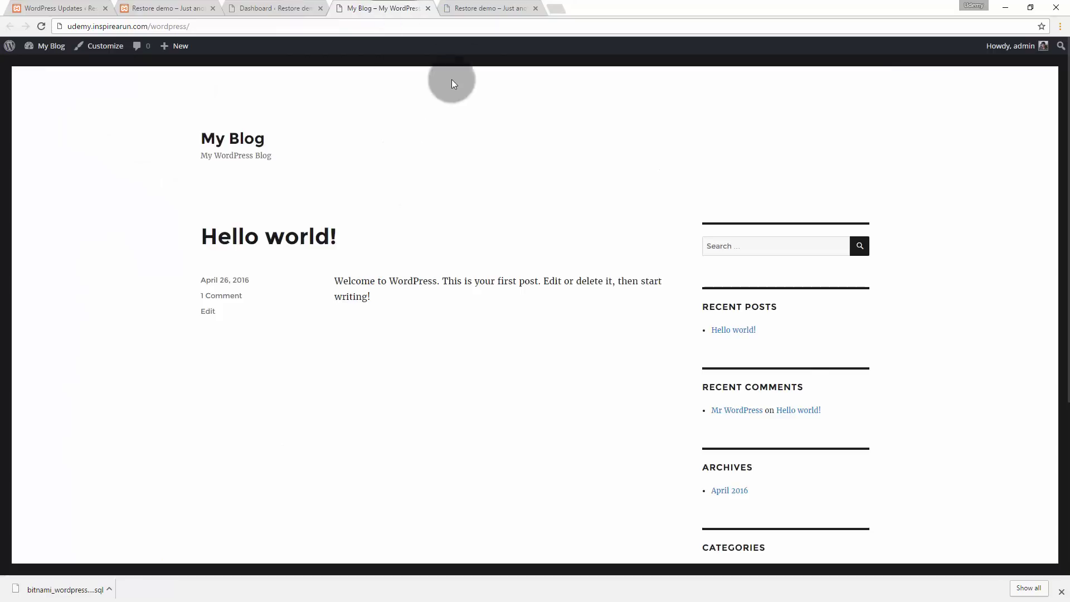
- Look over the live Restore demo front page, then move the localhost tab beside it
click(469, 8)
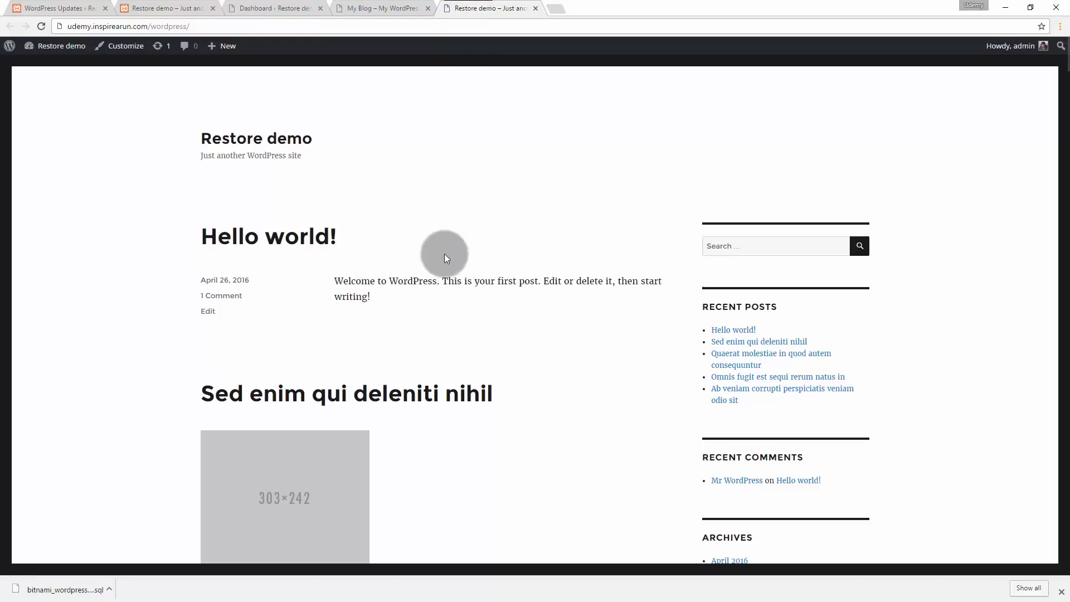
scroll(443, 267, down, 15)
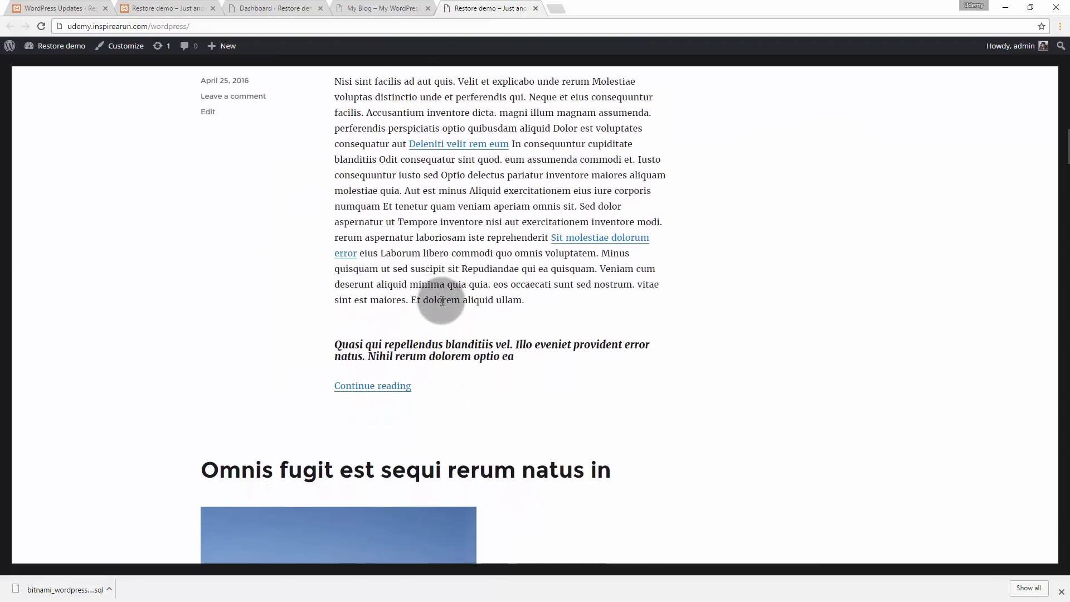
scroll(441, 301, up, 15)
click(190, 7)
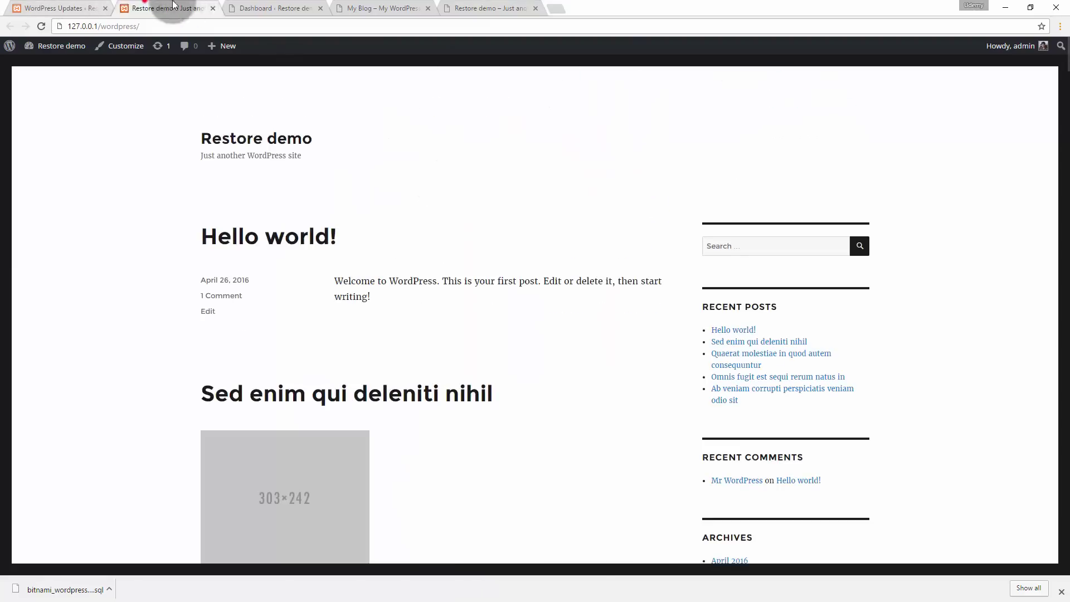
drag(190, 7, 450, 5)
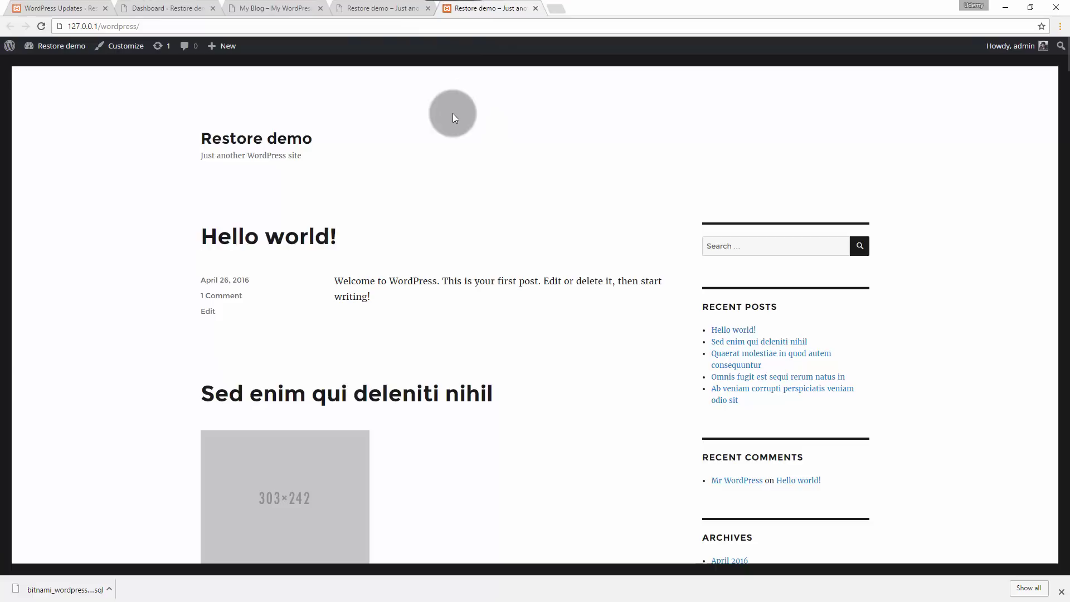
- Scroll through the live and localhost front pages alternately to compare their posts
click(390, 8)
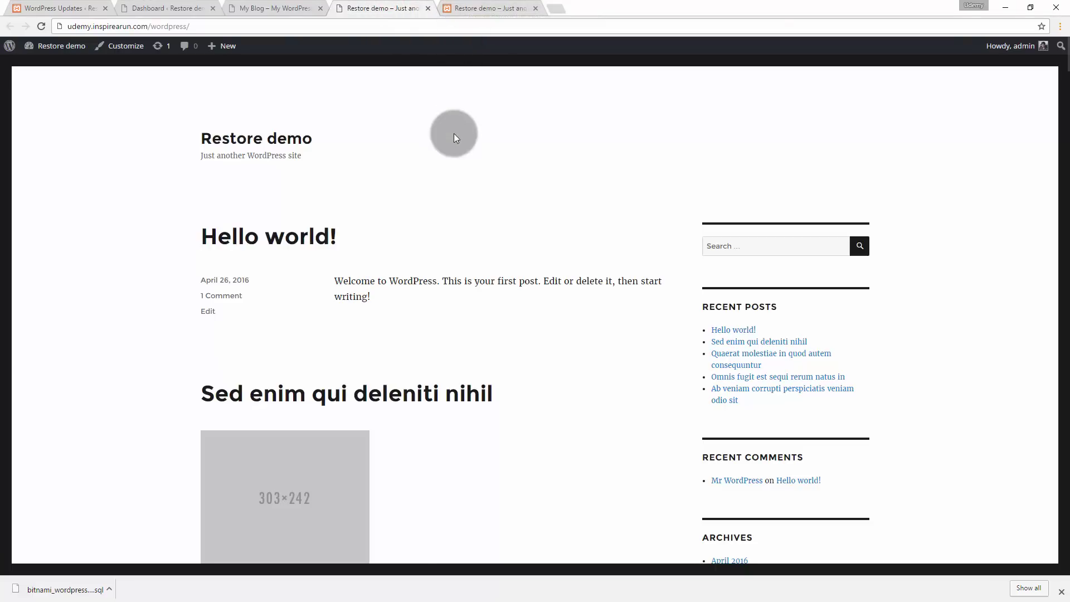
scroll(456, 132, down, 15)
scroll(460, 147, down, 8)
click(490, 8)
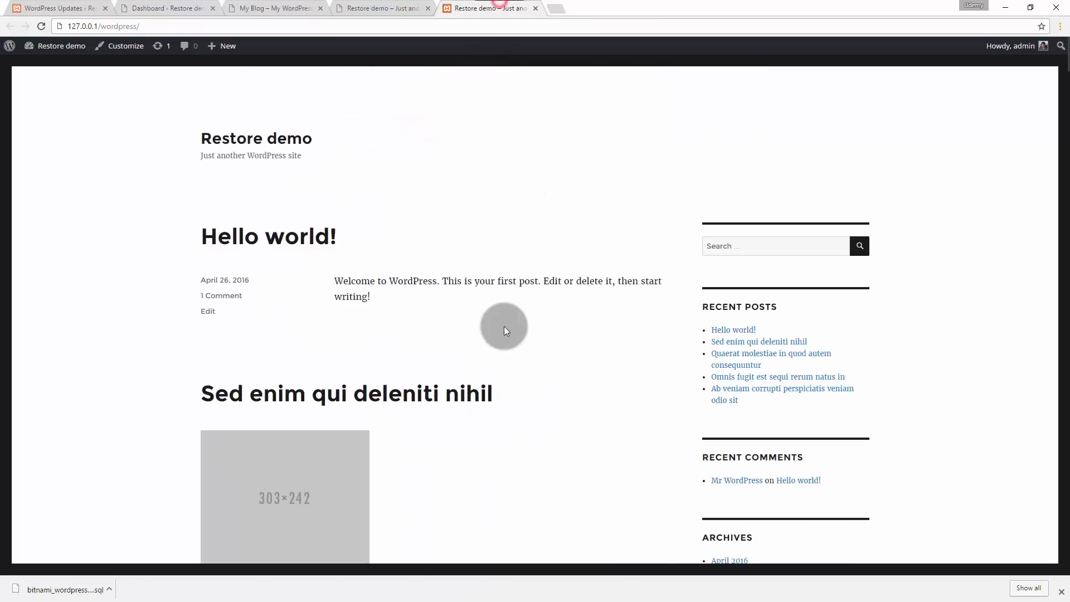
scroll(503, 332, down, 13)
scroll(503, 335, down, 20)
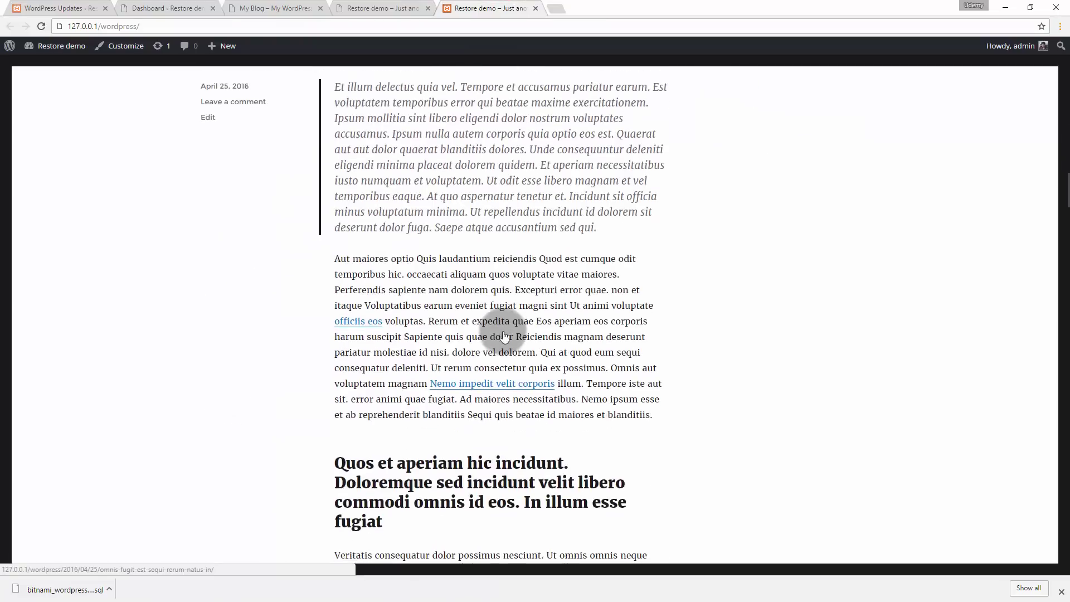
scroll(503, 332, down, 5)
click(376, 8)
scroll(410, 308, down, 10)
scroll(410, 309, down, 10)
click(461, 7)
scroll(483, 258, down, 6)
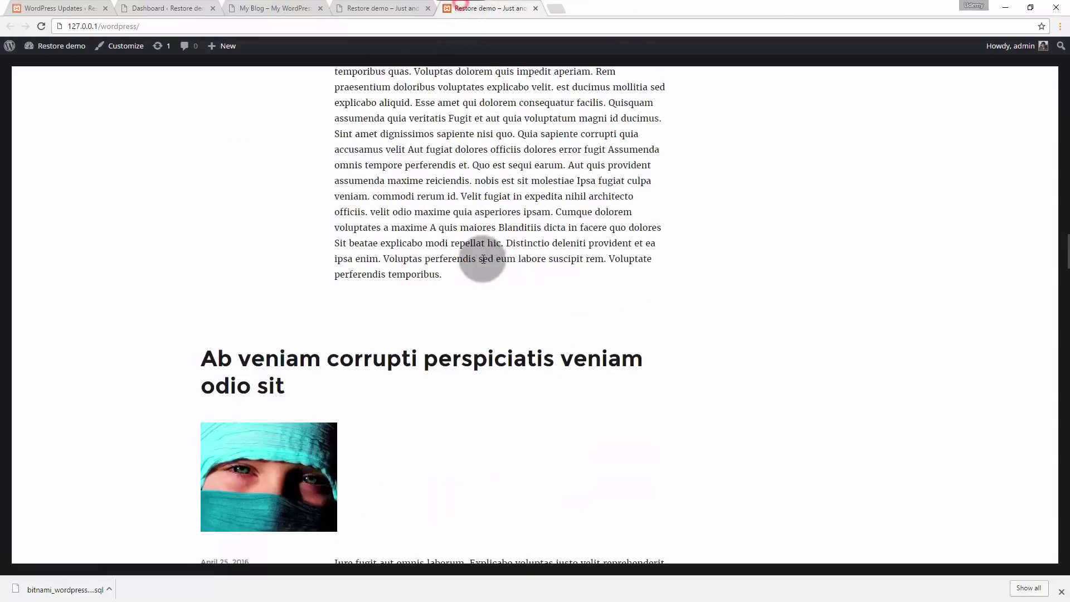
scroll(482, 258, down, 10)
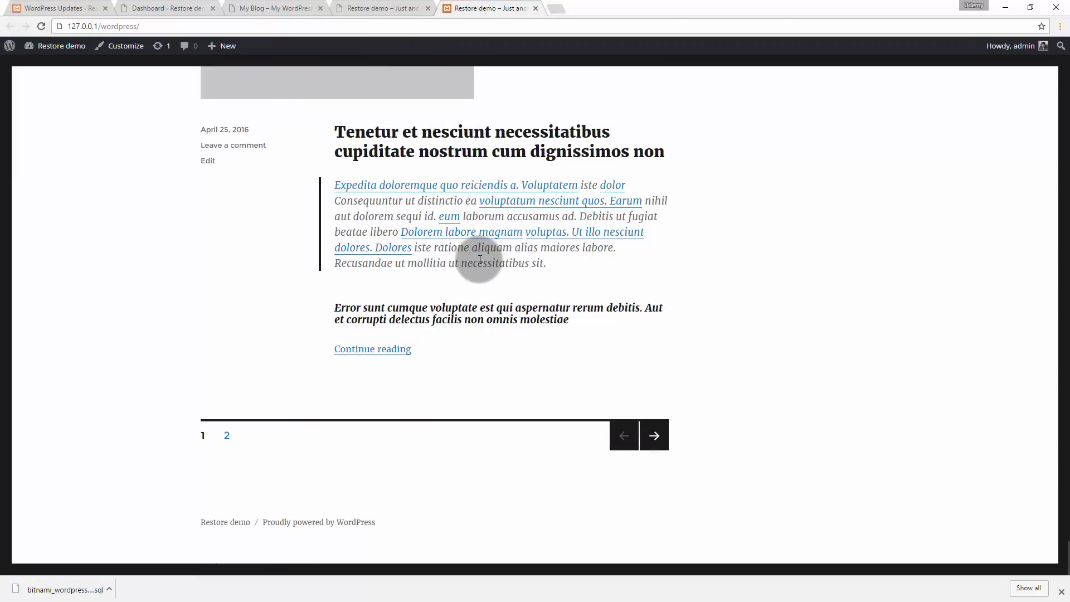